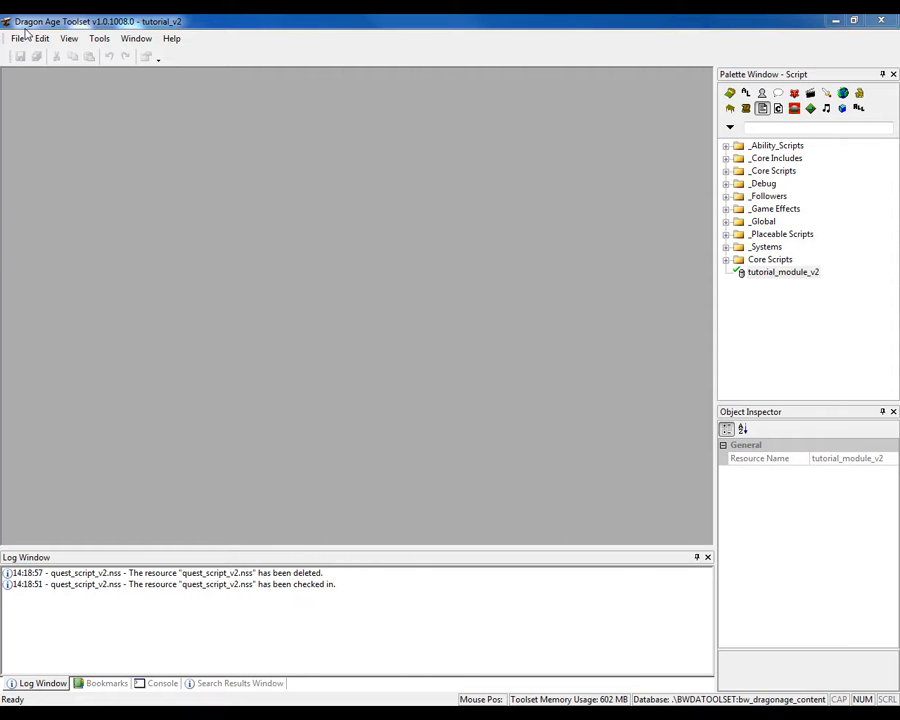
# Create a new script resource named quest_script_v2 in the tutorial_v2 module.
pyautogui.moveTo(38, 58)
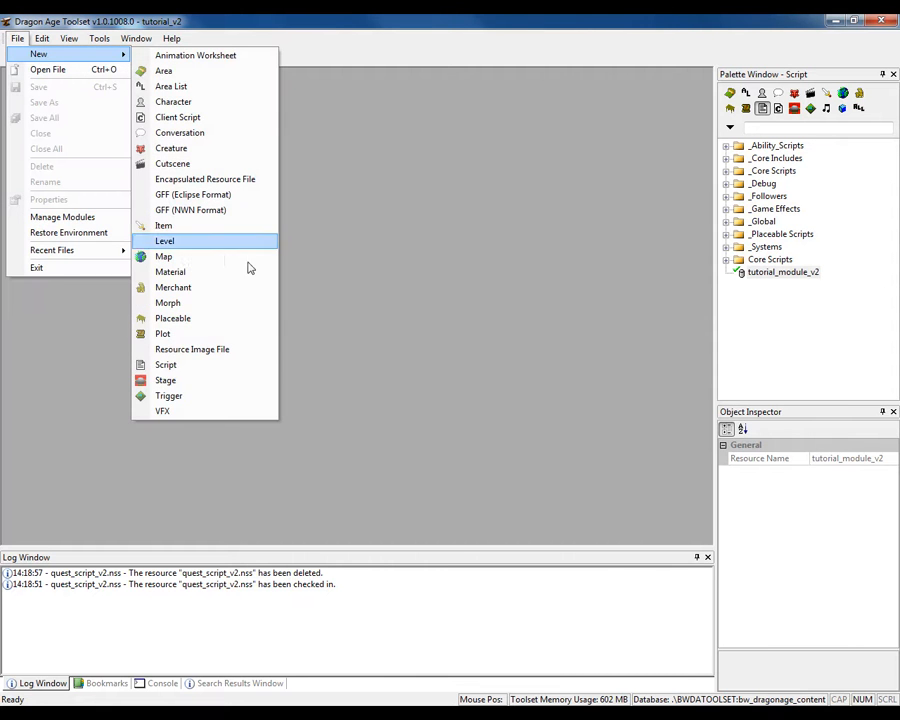
pyautogui.click(212, 366)
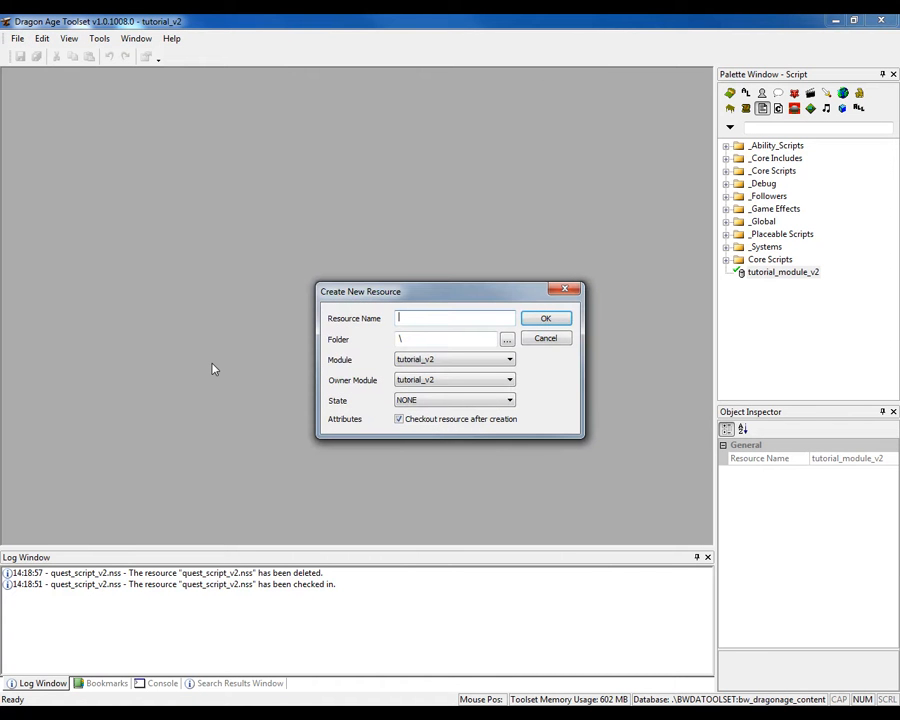
pyautogui.write('quest_script_v2')
pyautogui.press('Return')
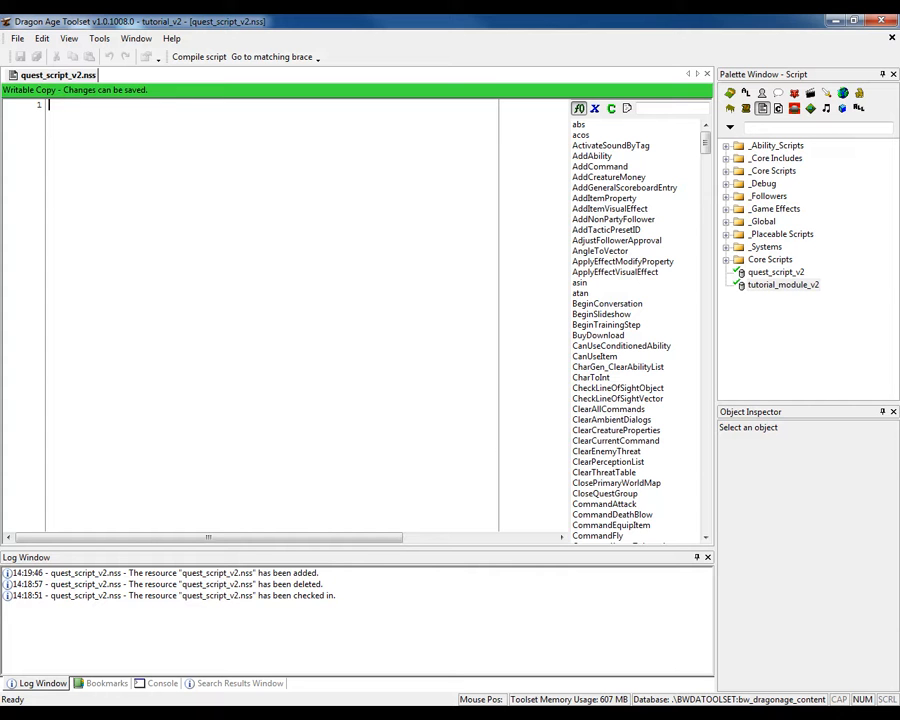
# Copy the entire quest_script text from Notepad and paste it into the empty quest_script_v2 script.
pyautogui.hotkey('alt', 'Tab')
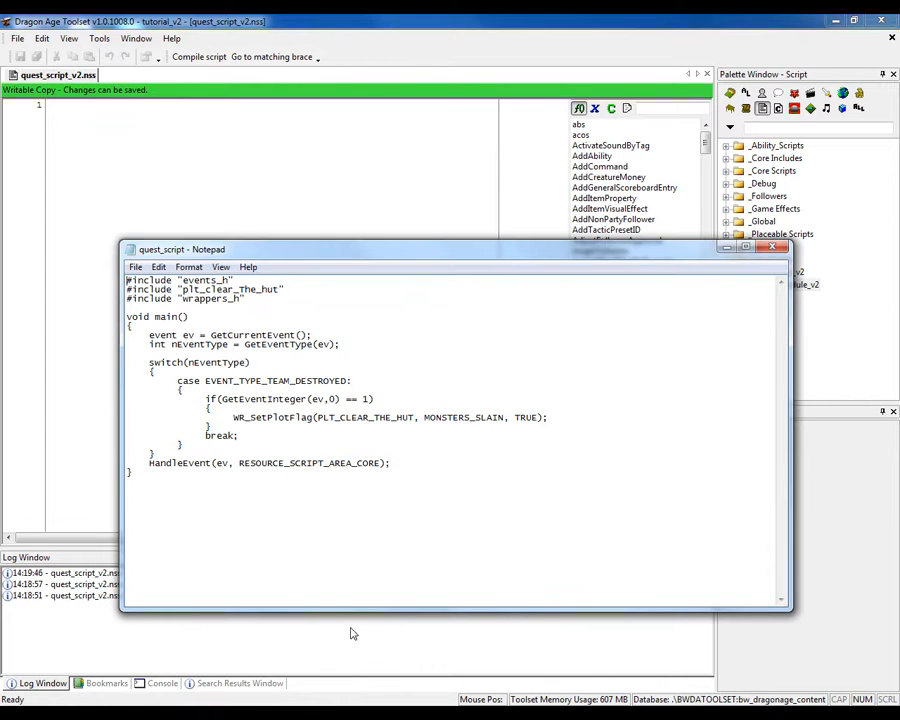
pyautogui.click(159, 267)
pyautogui.click(180, 439)
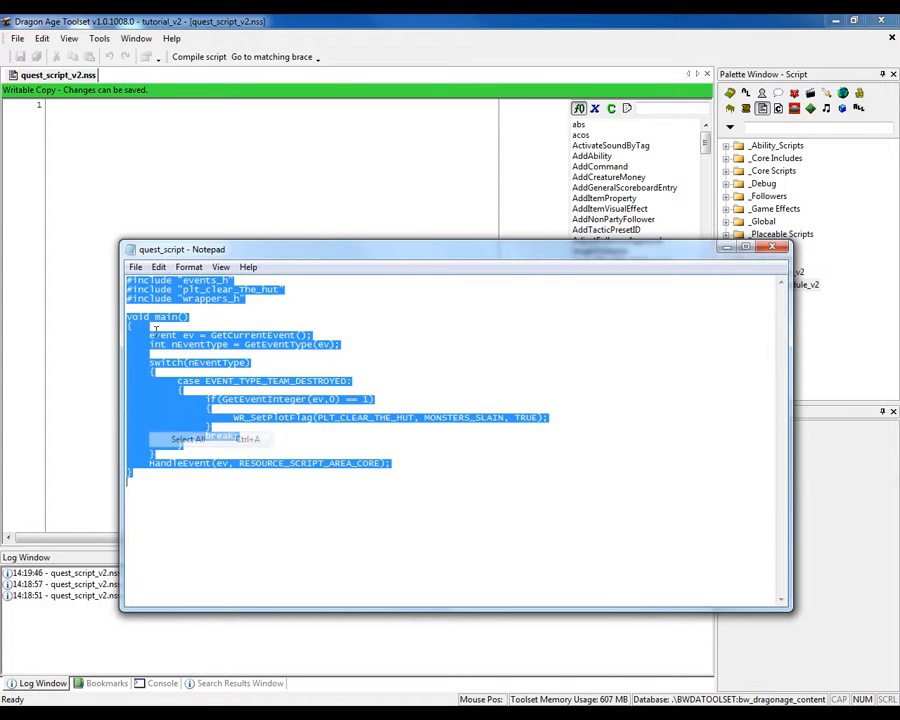
pyautogui.click(157, 268)
pyautogui.click(183, 320)
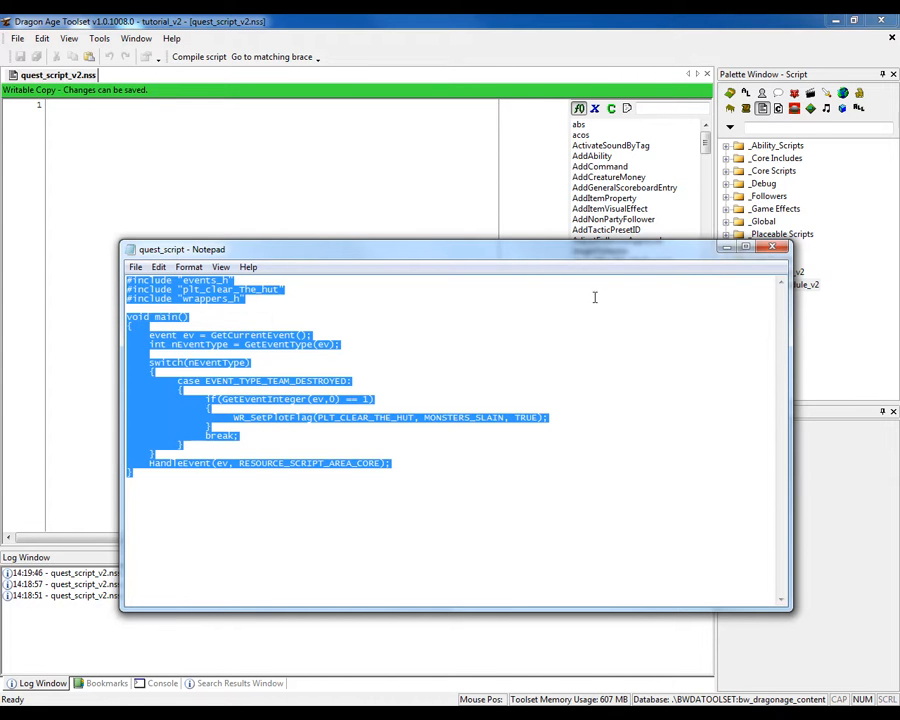
pyautogui.click(726, 246)
pyautogui.click(42, 39)
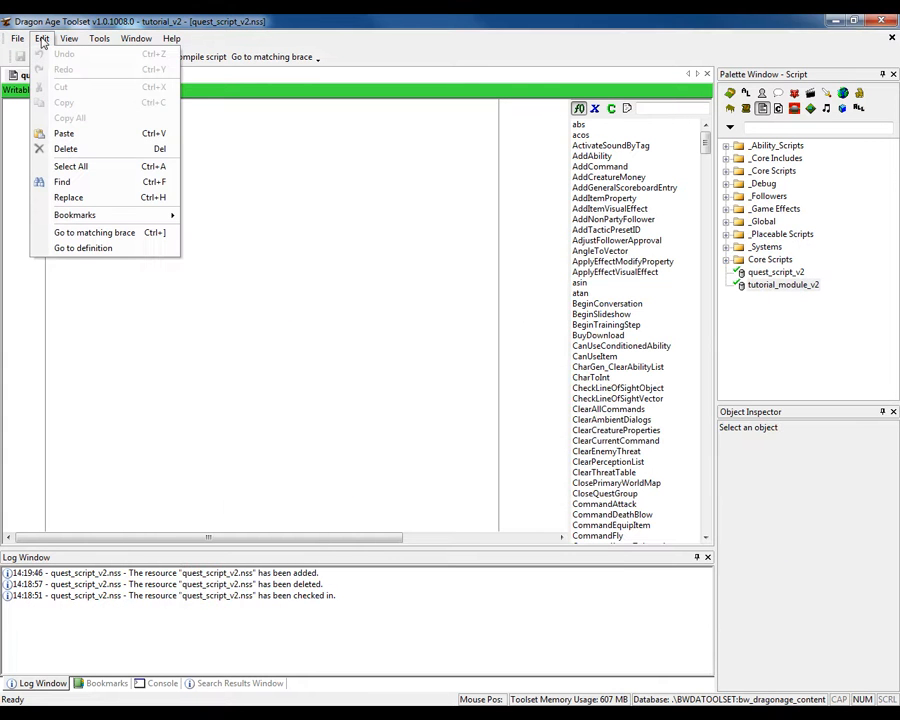
pyautogui.click(64, 134)
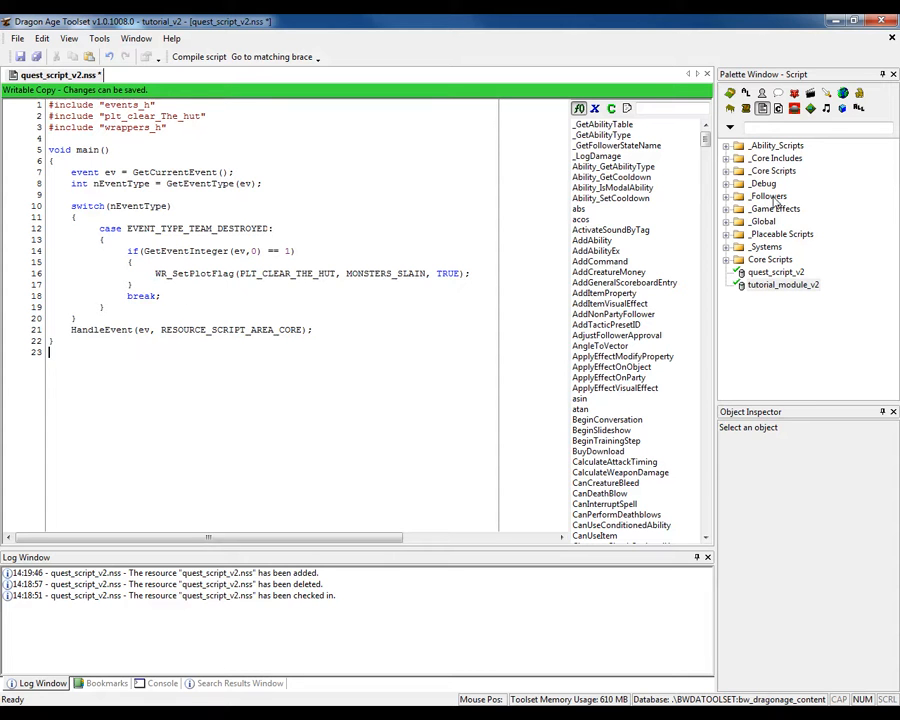
# Look up the module's plot name and change the plot include on line 2 to "plt_clear_the_hut_2".
pyautogui.click(746, 108)
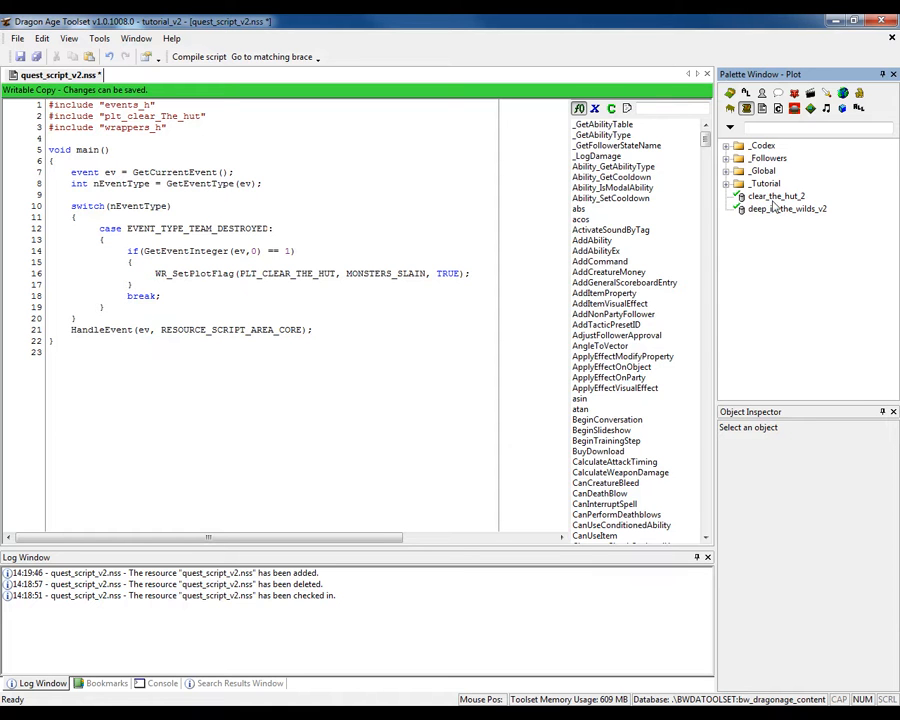
pyautogui.click(165, 116)
pyautogui.press('BackSpace')
pyautogui.write('t')
pyautogui.press('Right')
pyautogui.press('Right')
pyautogui.press('Right')
pyautogui.press('Right')
pyautogui.press('Right')
pyautogui.press('Right')
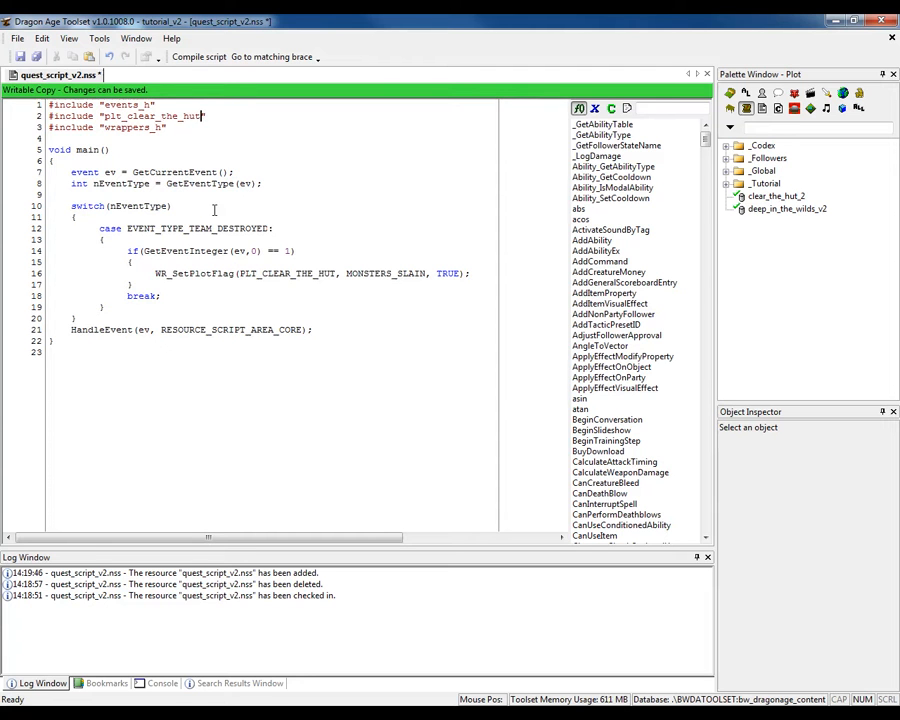
pyautogui.write('_2')
# Change the plot constant in the WR_SetPlotFlag call to PLT_CLEAR_THE_HUT_2 and save the script.
pyautogui.click(336, 274)
pyautogui.write('_2')
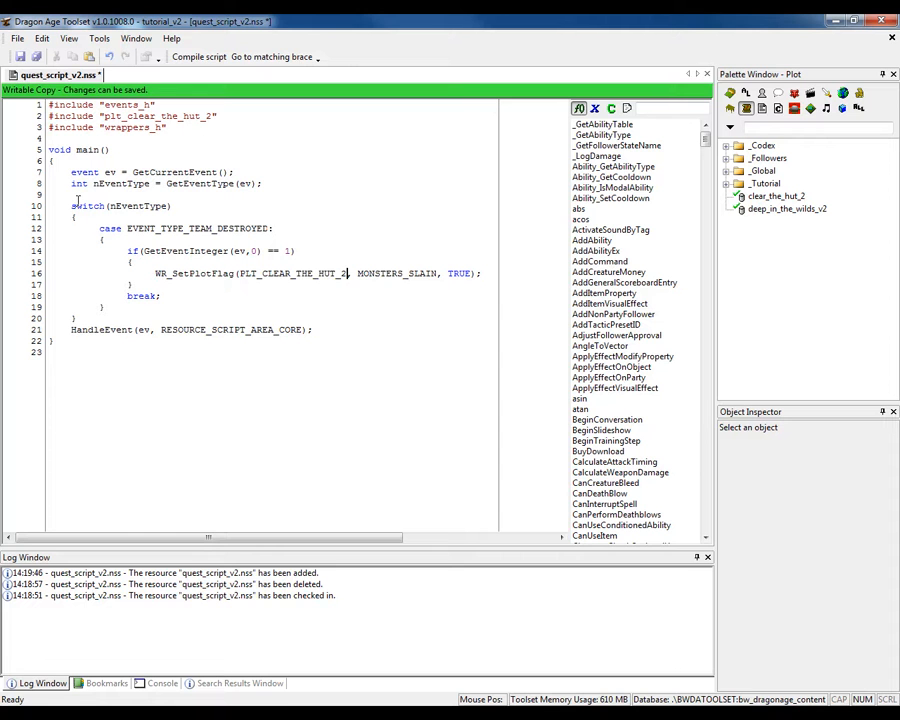
pyautogui.click(21, 56)
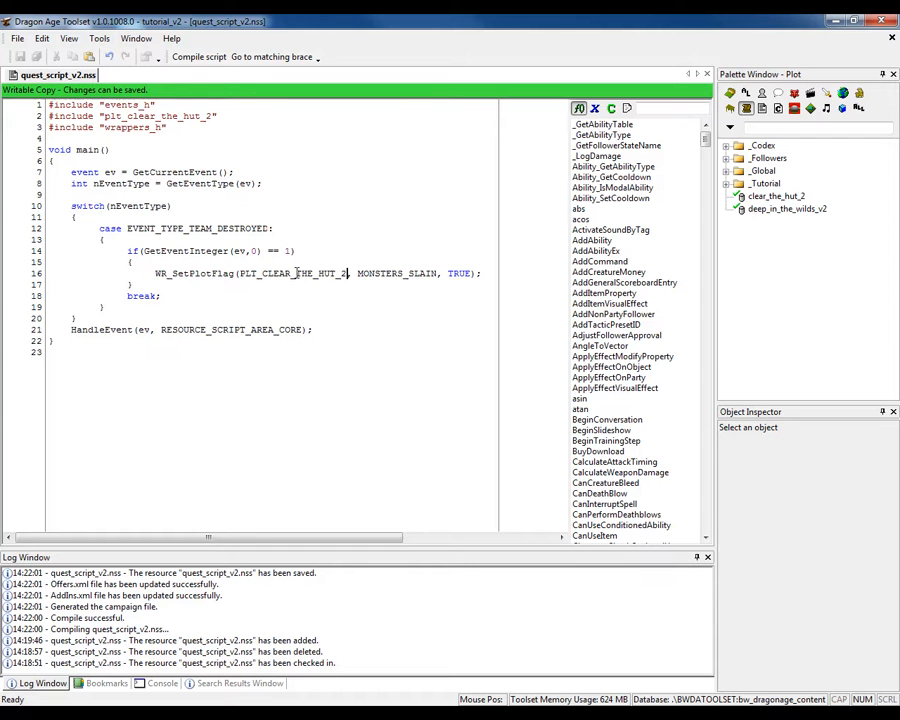
pyautogui.click(74, 346)
pyautogui.hotkey('alt', 'Tab')
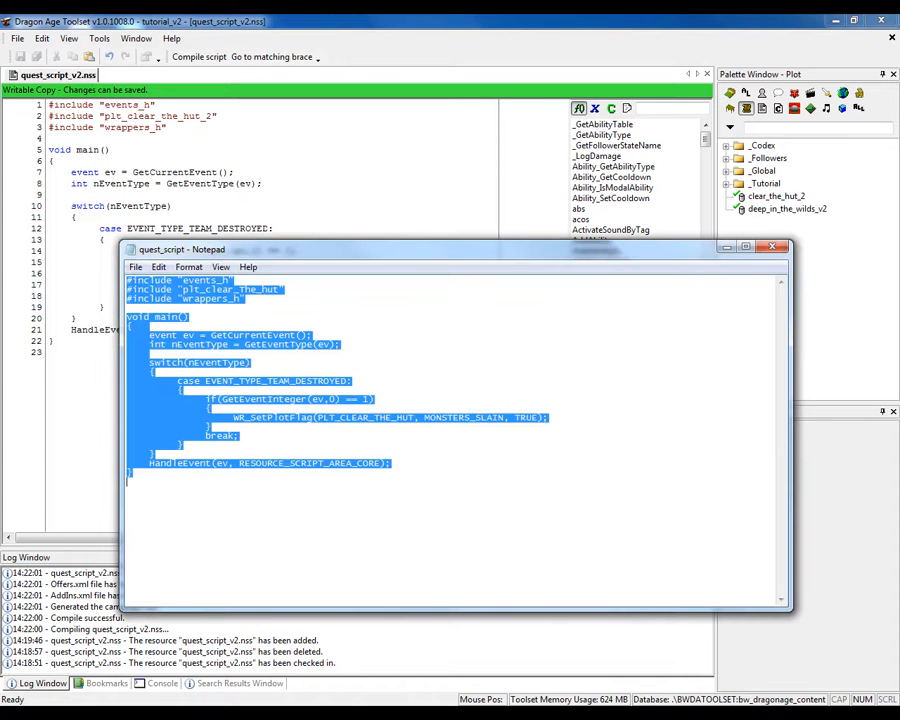
pyautogui.hotkey('alt', 'Tab')
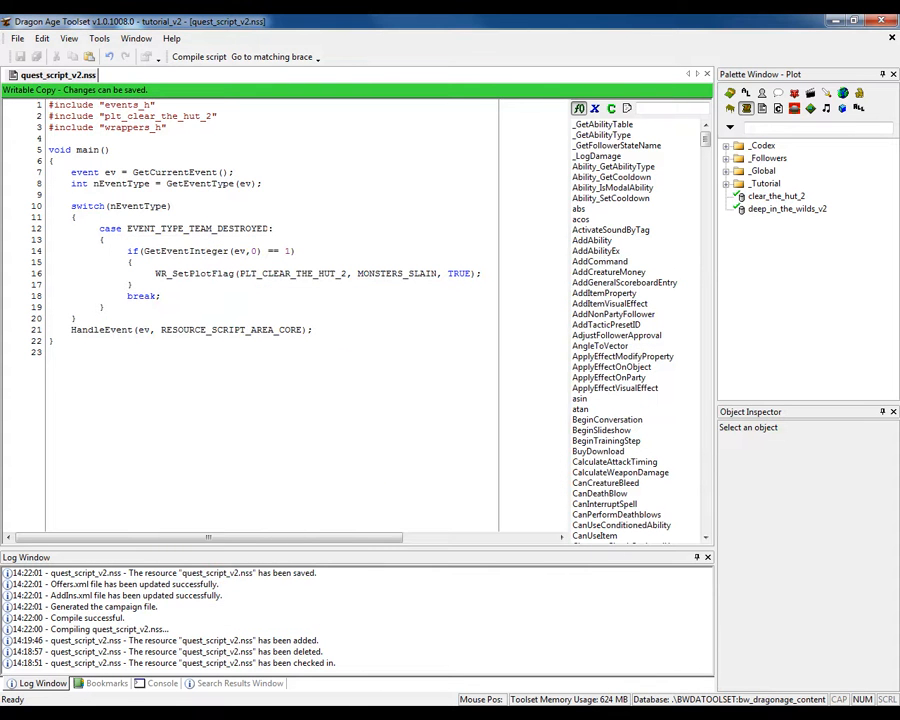
# Close the script and open the hut_interior_v2 (Infested Hut) area with the whole room in view.
pyautogui.click(706, 75)
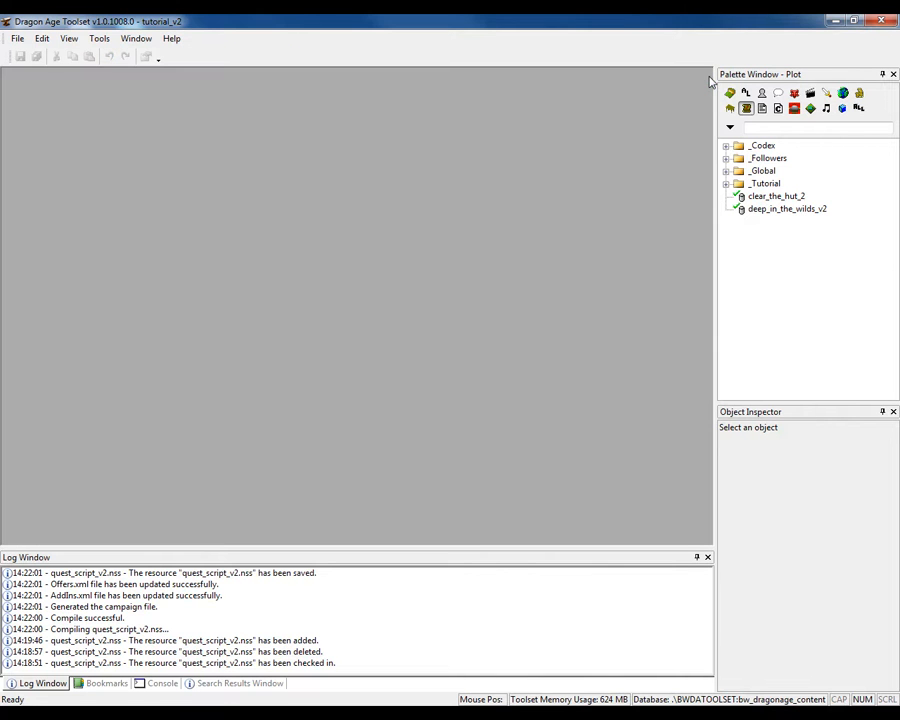
pyautogui.click(729, 94)
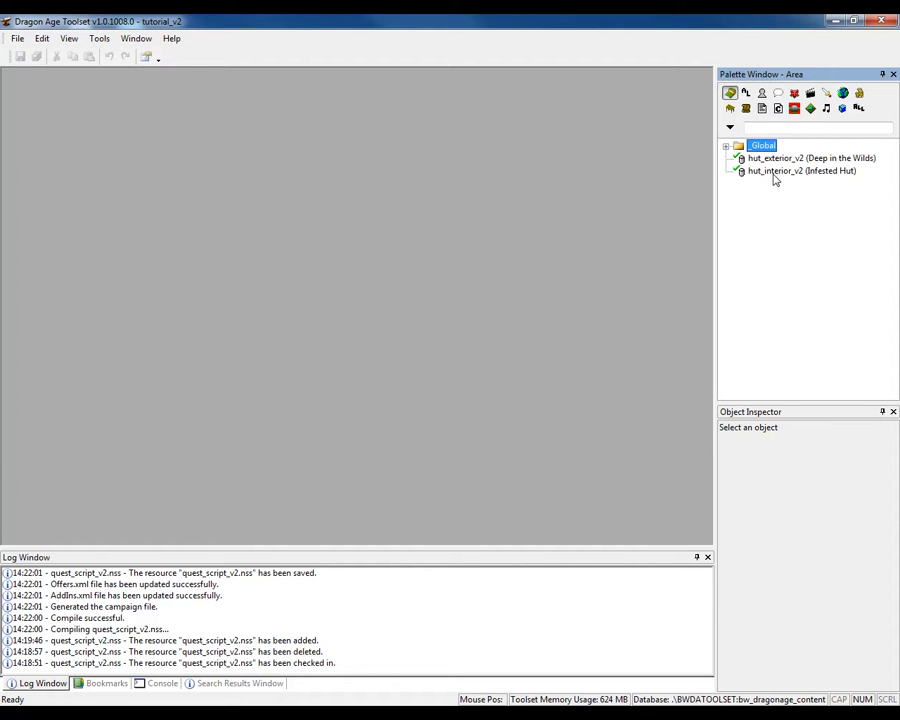
pyautogui.click(774, 172)
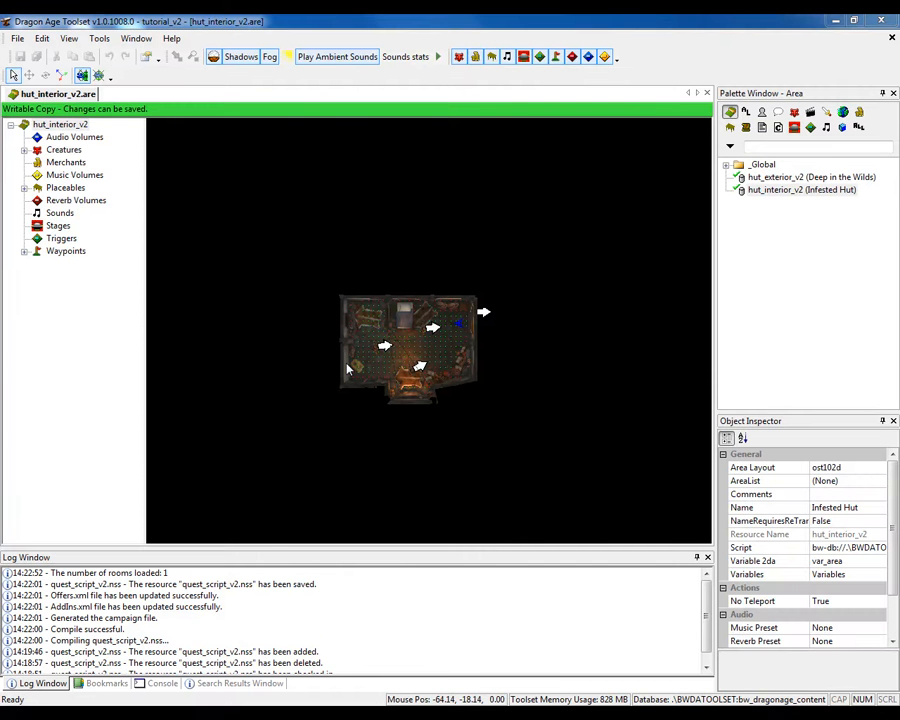
pyautogui.scroll(5, 430, 372)
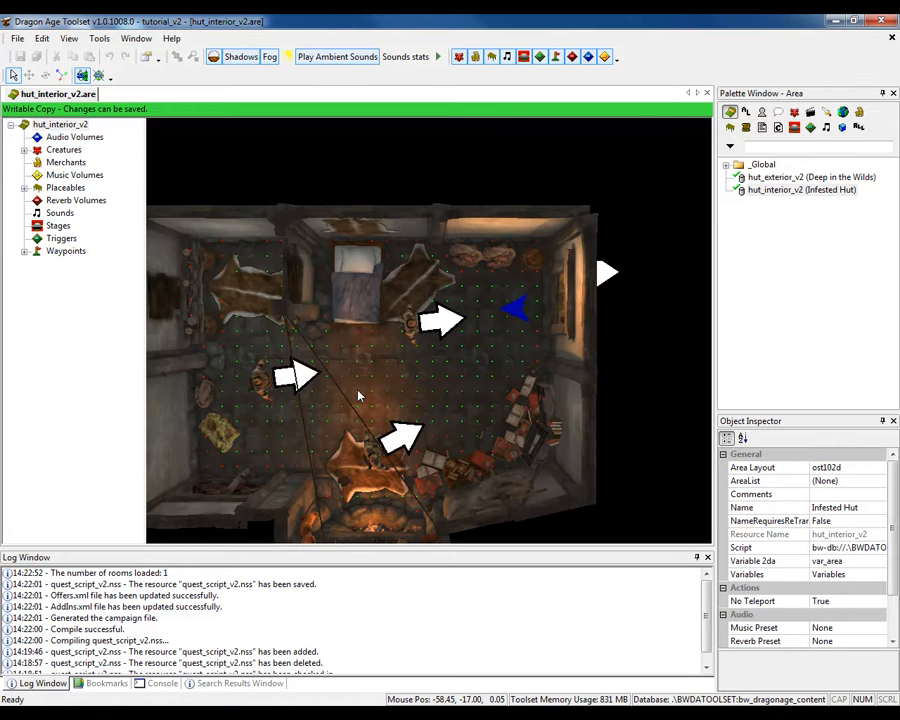
pyautogui.moveTo(357, 392); pyautogui.dragTo(405, 322, button='middle')
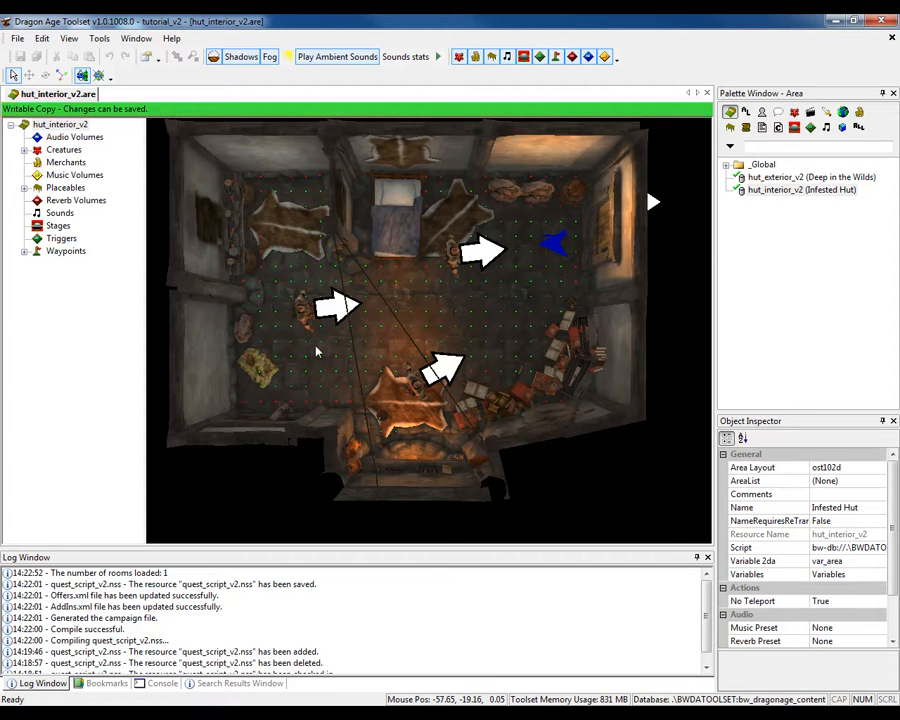
# Select each of the three hut monsters in turn to check their Team property.
pyautogui.click(453, 260)
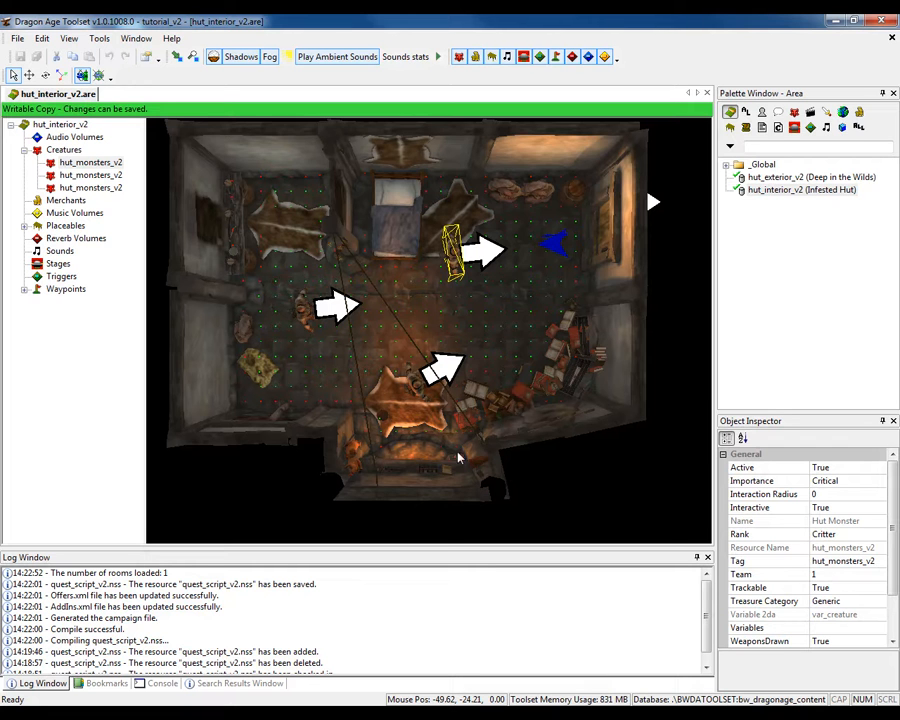
pyautogui.click(420, 397)
pyautogui.click(303, 311)
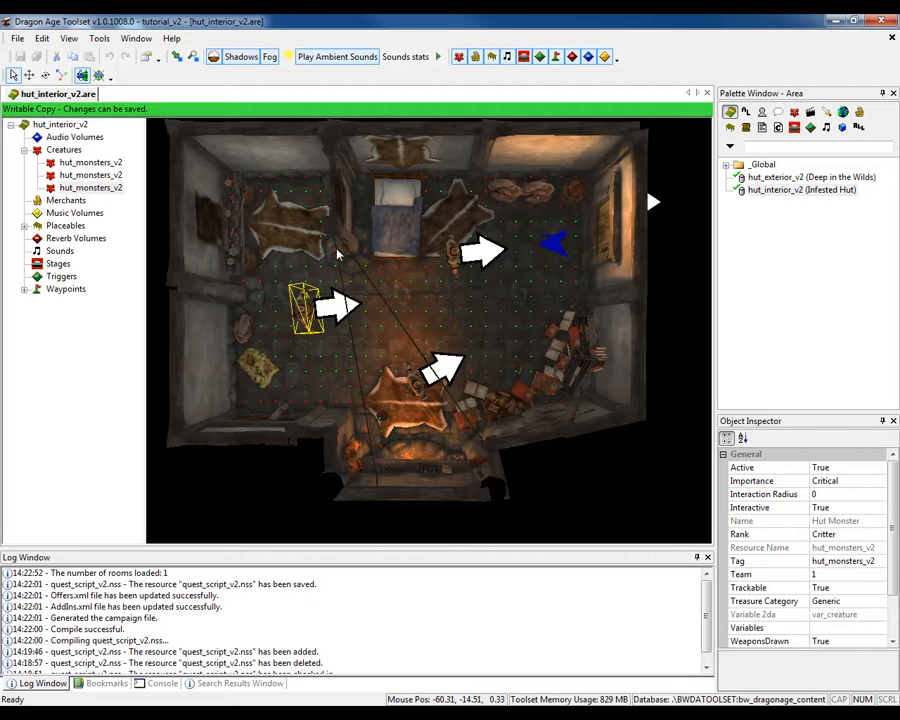
# Assign quest_script_v2 as the hut interior area's event script, then save and close the area.
pyautogui.click(293, 218)
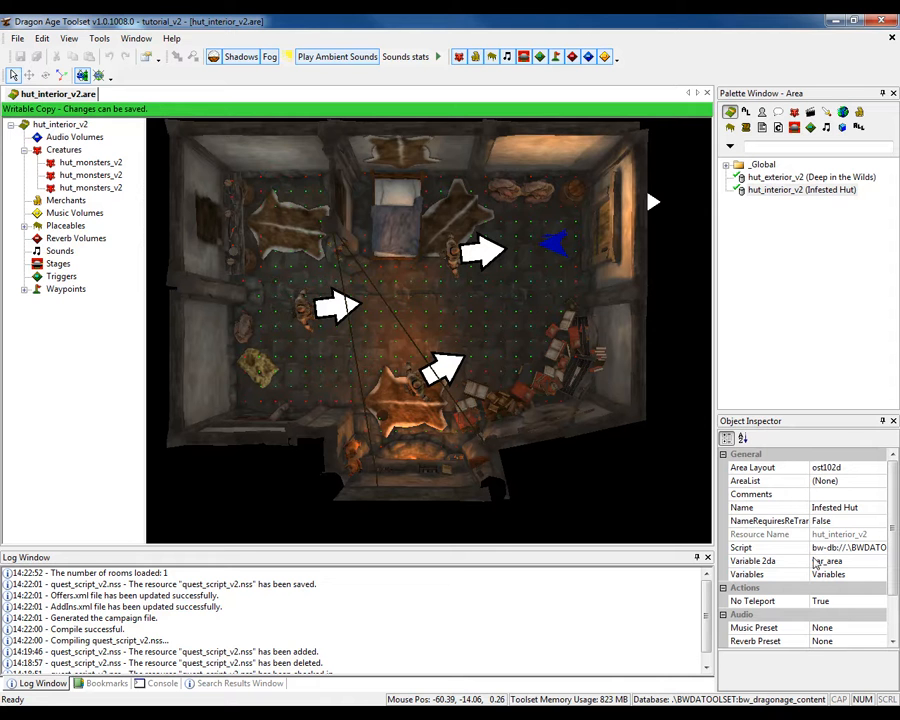
pyautogui.click(861, 550)
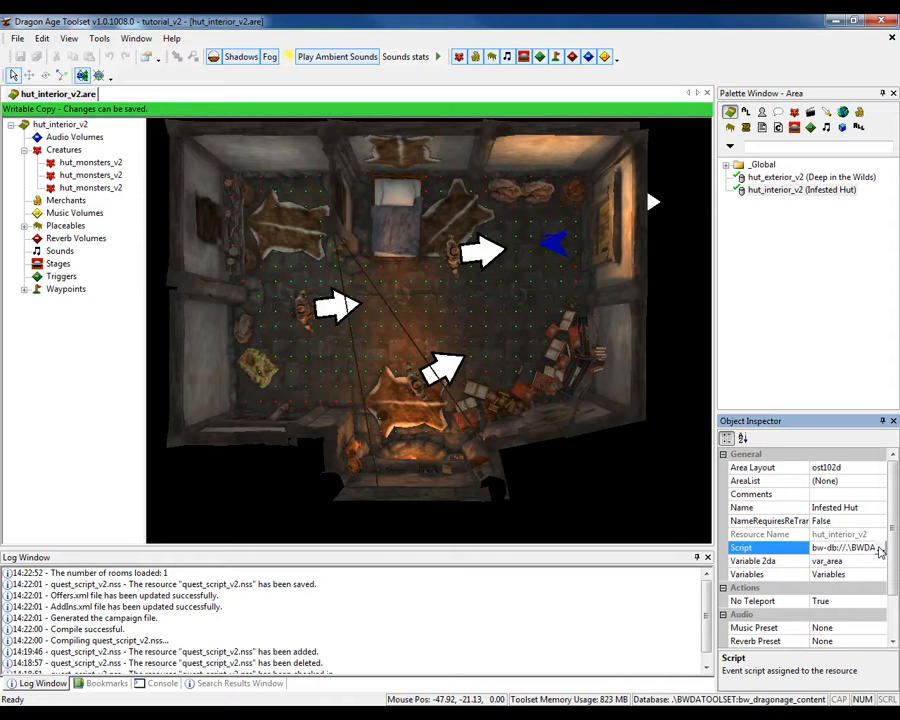
pyautogui.click(880, 549)
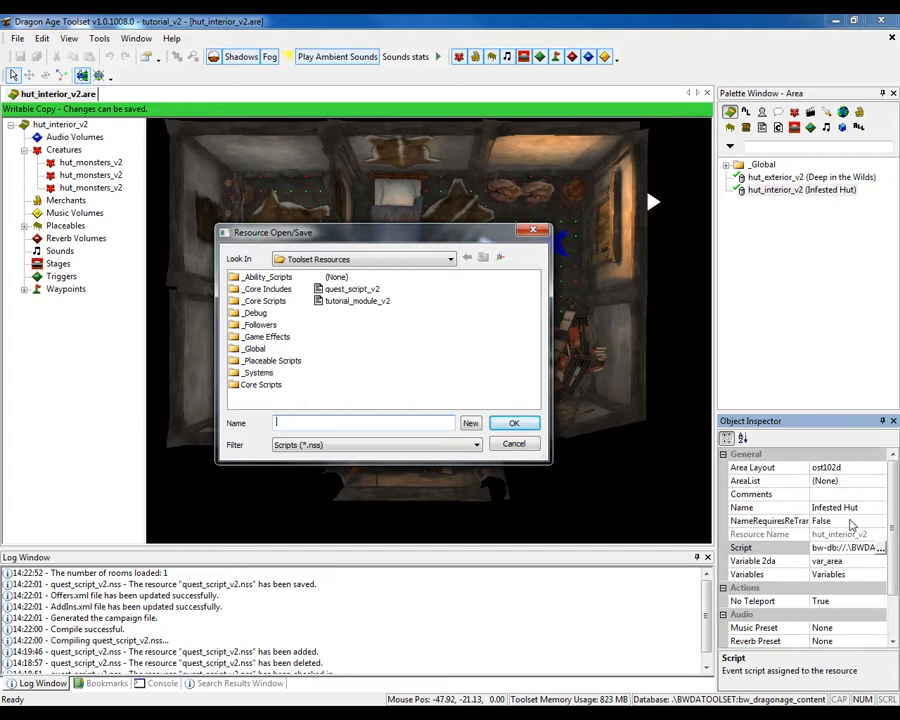
pyautogui.click(340, 290)
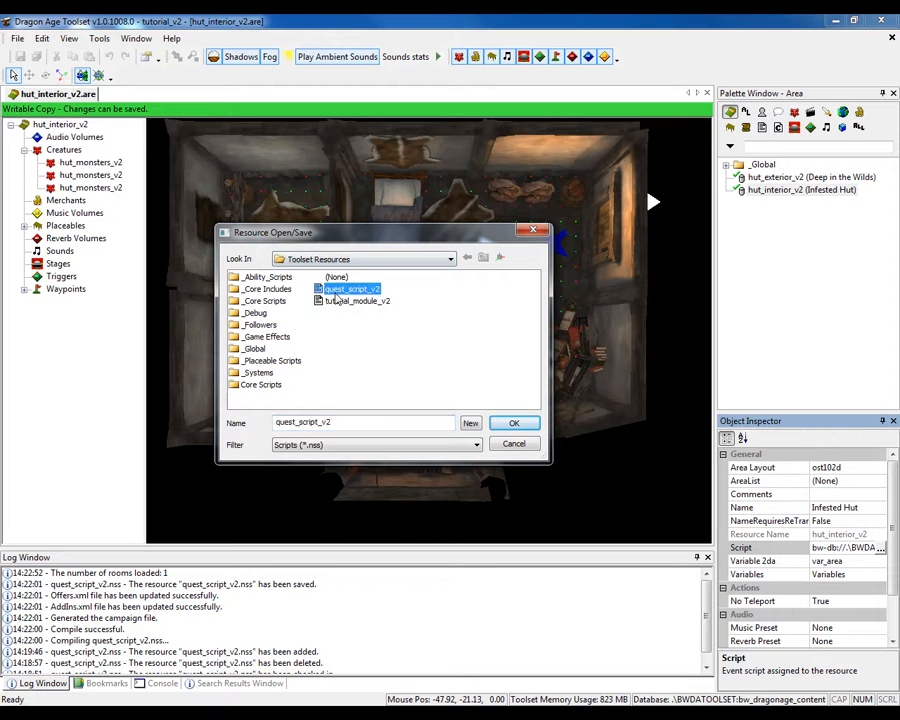
pyautogui.click(512, 422)
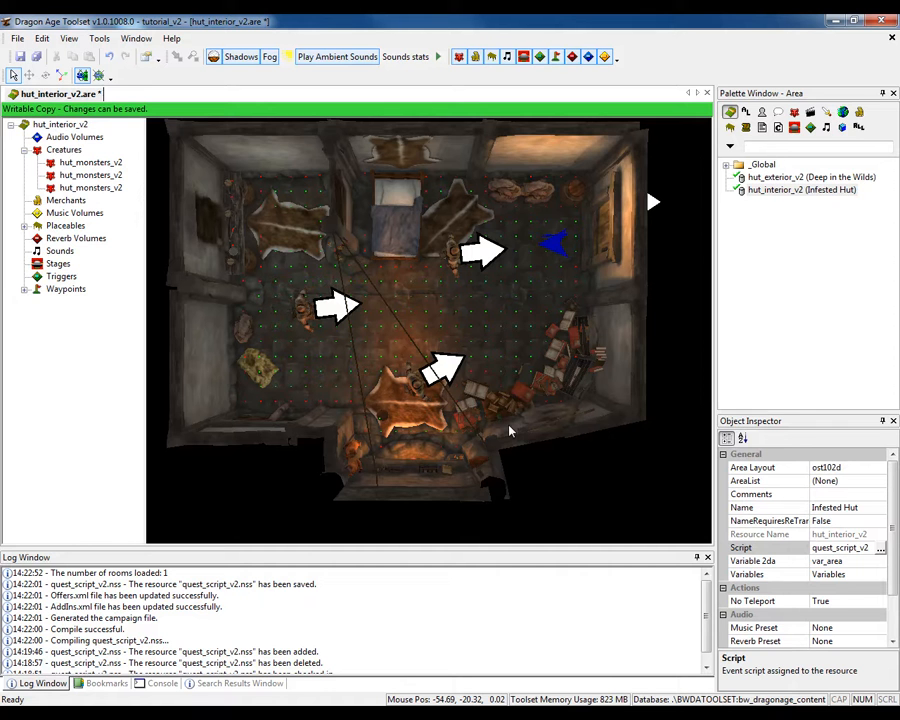
pyautogui.click(20, 57)
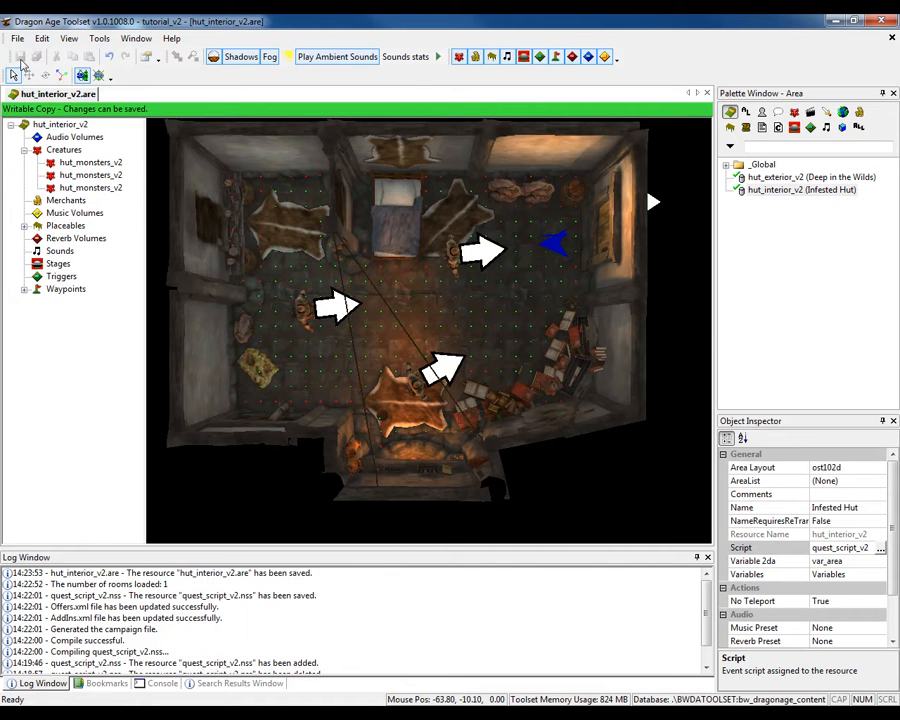
pyautogui.click(707, 92)
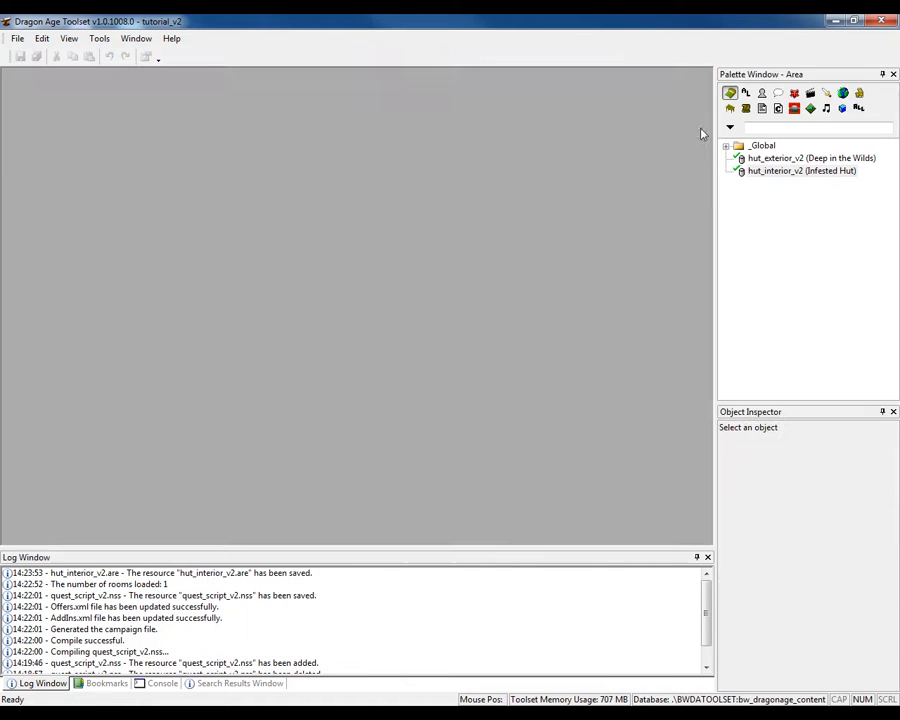
# Open the hut_monsters_v2 creature, check its Team property, and close it.
pyautogui.click(794, 92)
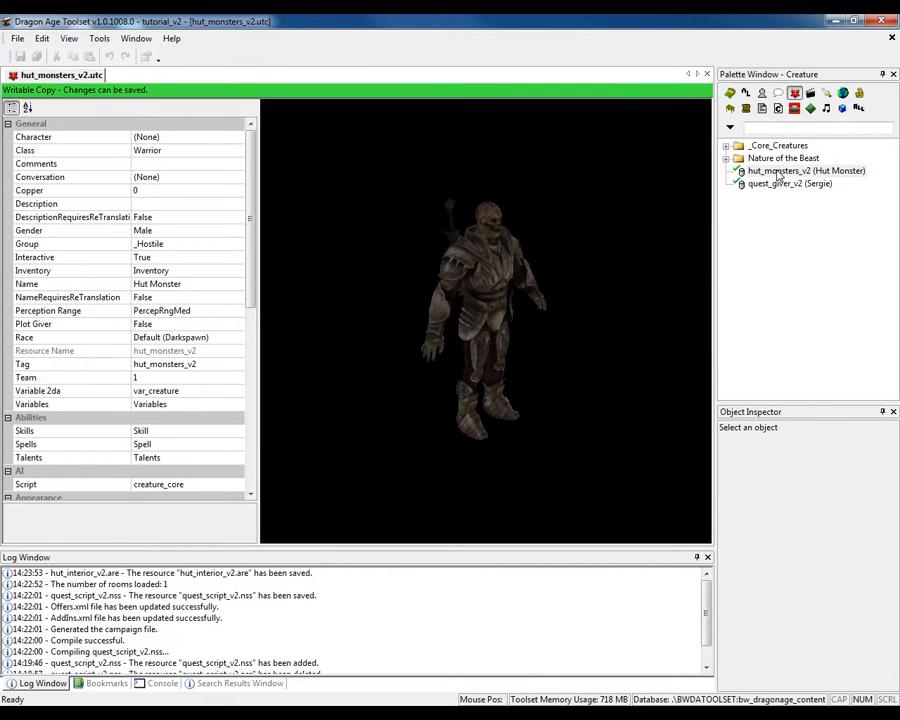
pyautogui.click(141, 379)
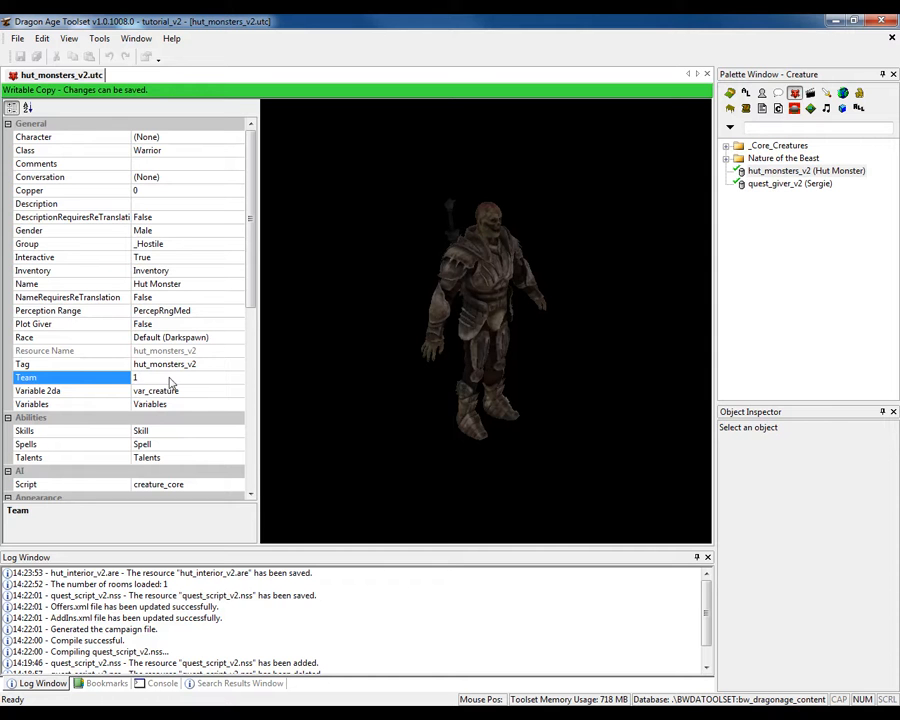
pyautogui.click(20, 58)
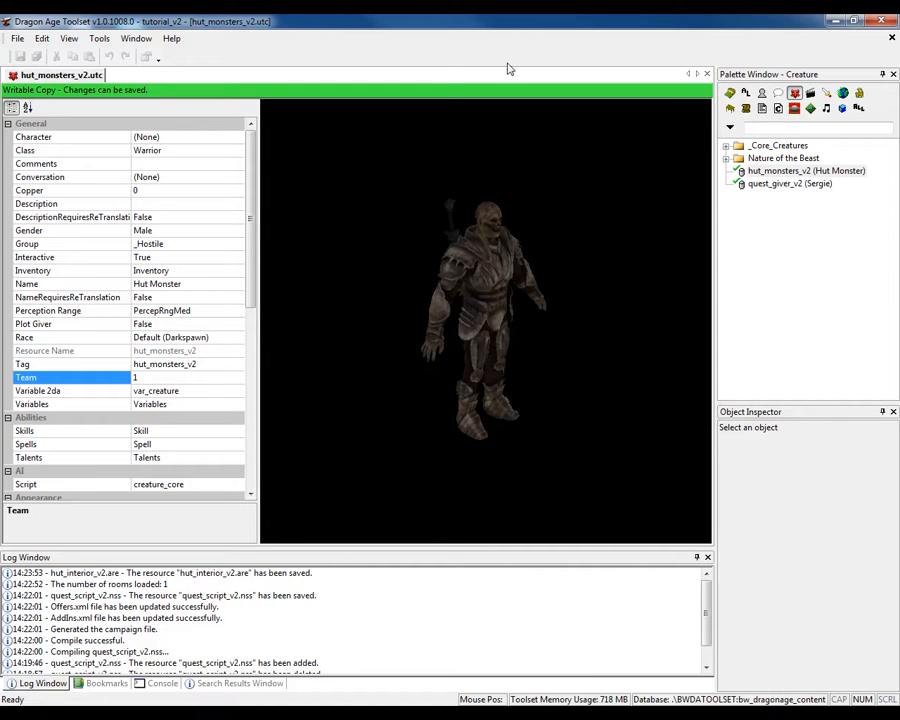
pyautogui.click(707, 74)
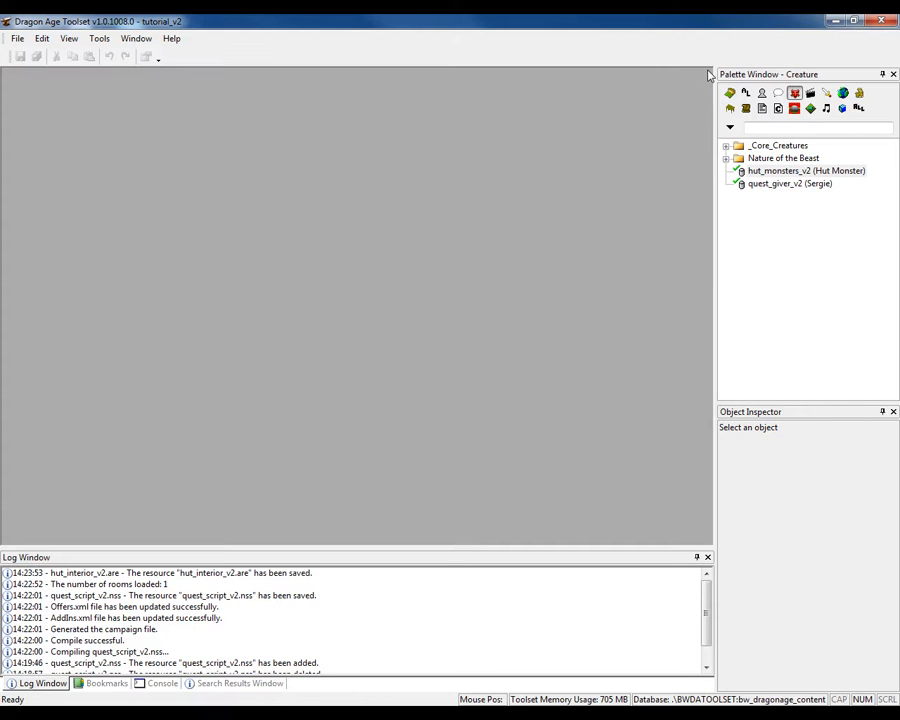
# List all resource types and export the module's resources from clear_the_hut_2.plo through tutorial_module_v2.nss without dependent resources.
pyautogui.click(858, 108)
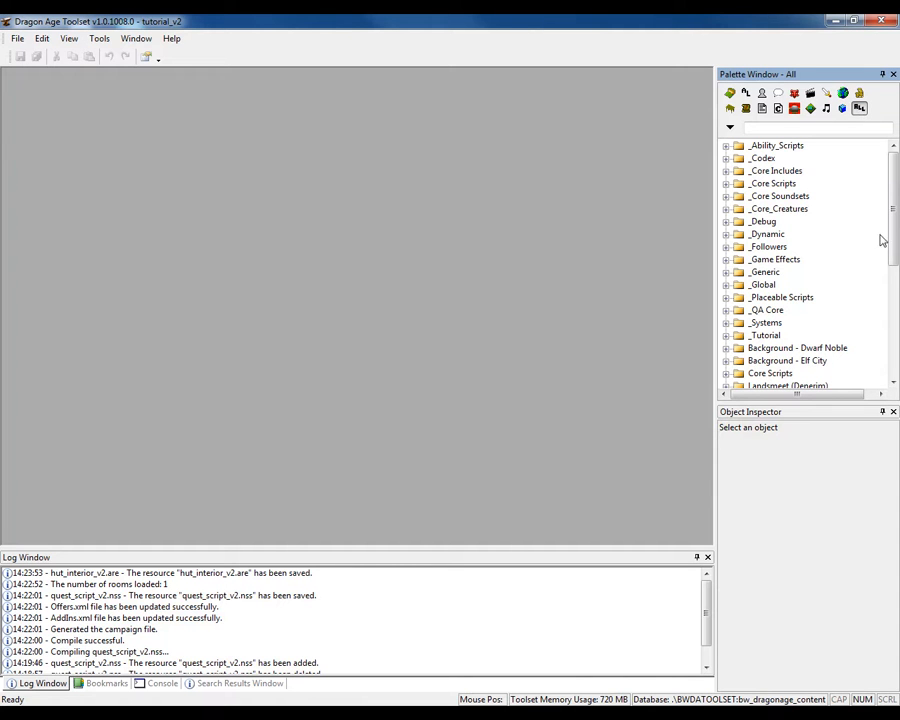
pyautogui.click(896, 283)
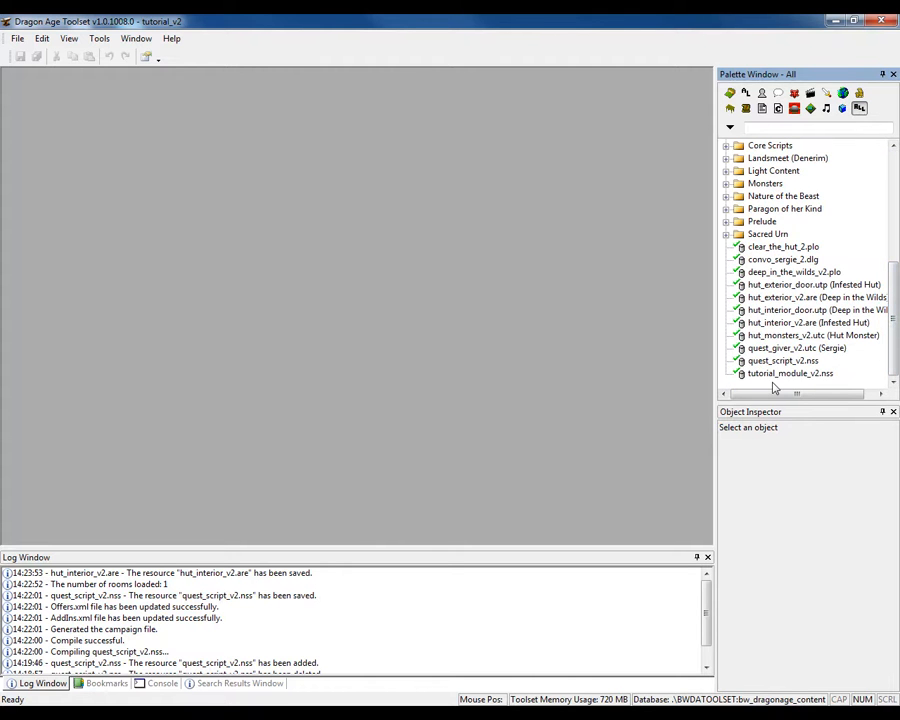
pyautogui.moveTo(775, 374); pyautogui.dragTo(741, 247)
pyautogui.rightClick(741, 247)
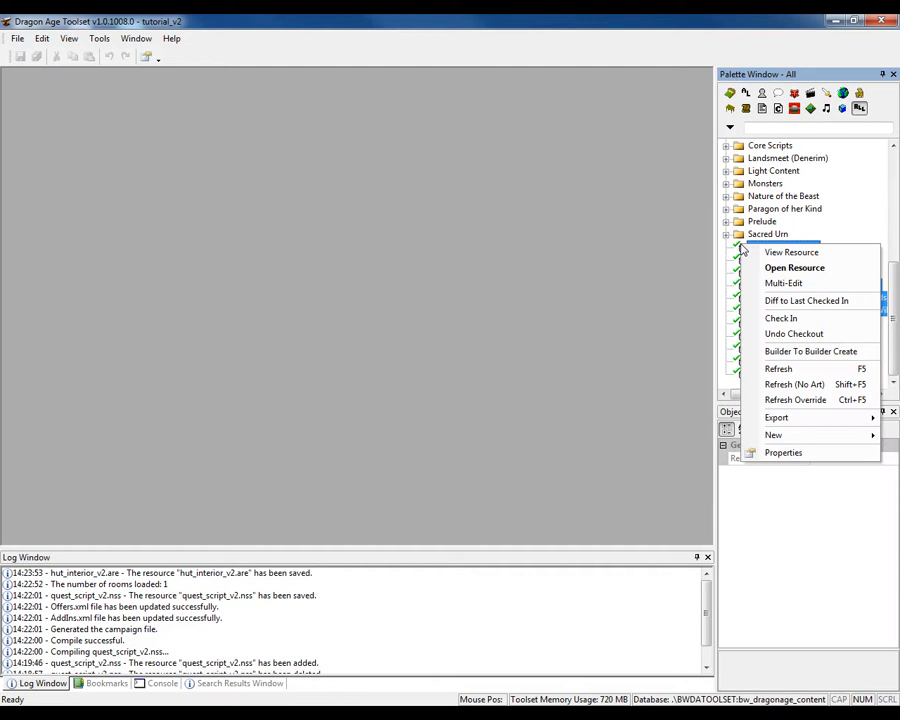
pyautogui.moveTo(800, 417)
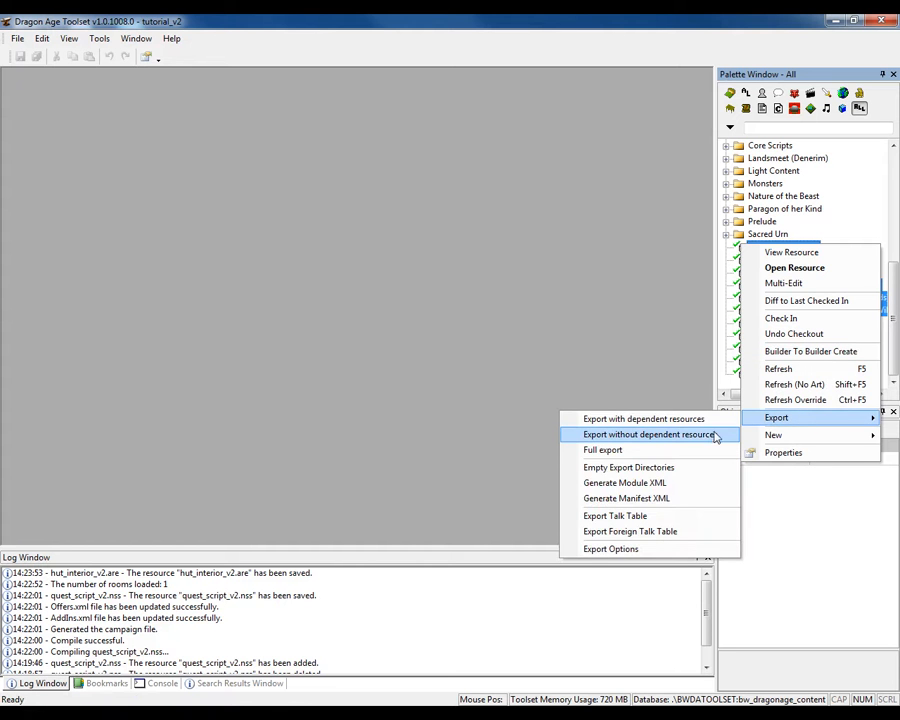
pyautogui.click(650, 434)
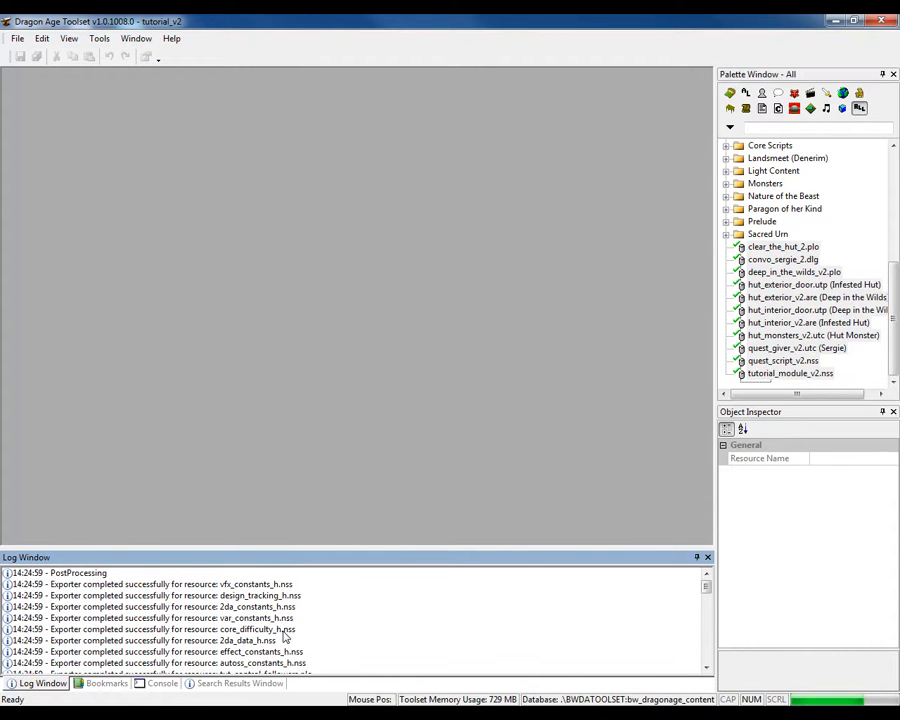
# Review the export log, checking the warning entries for hut_monsters_v2.utc and quest_giver_v2.utc.
pyautogui.click(283, 636)
pyautogui.scroll(-8, 283, 636)
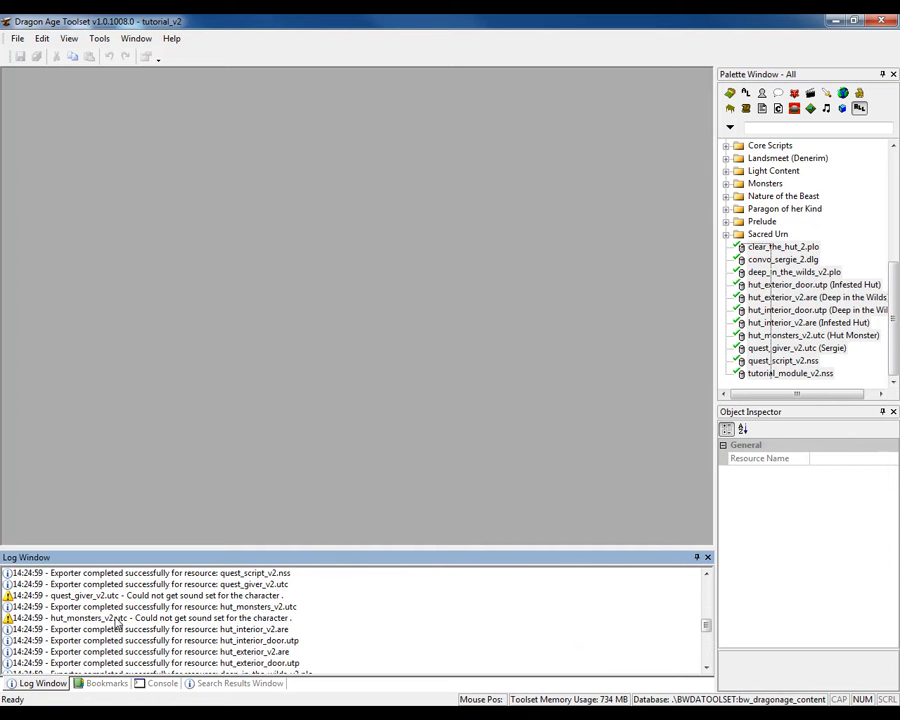
pyautogui.click(118, 618)
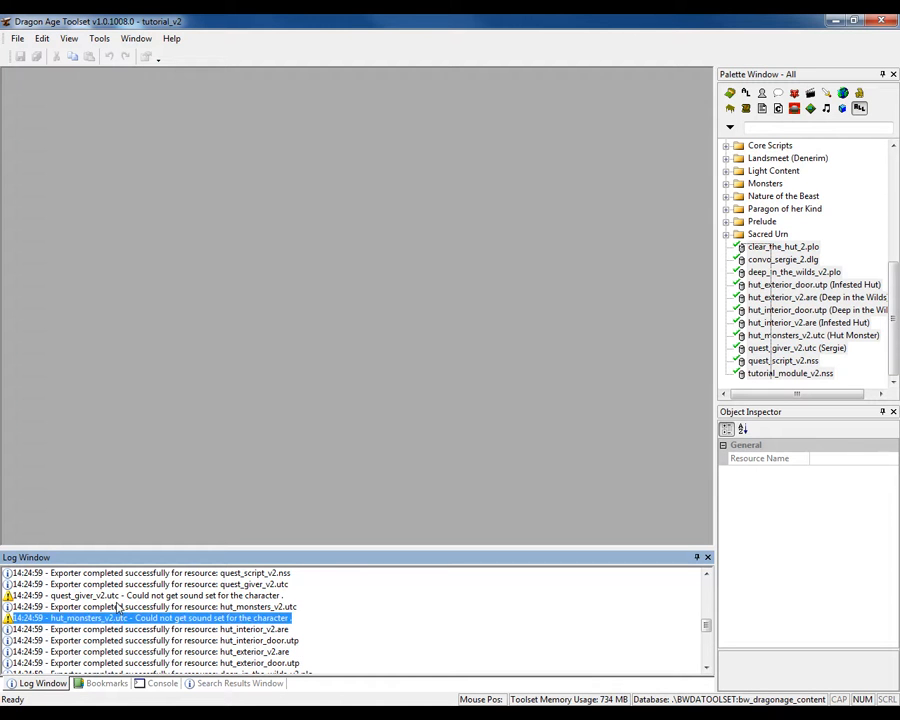
pyautogui.click(117, 600)
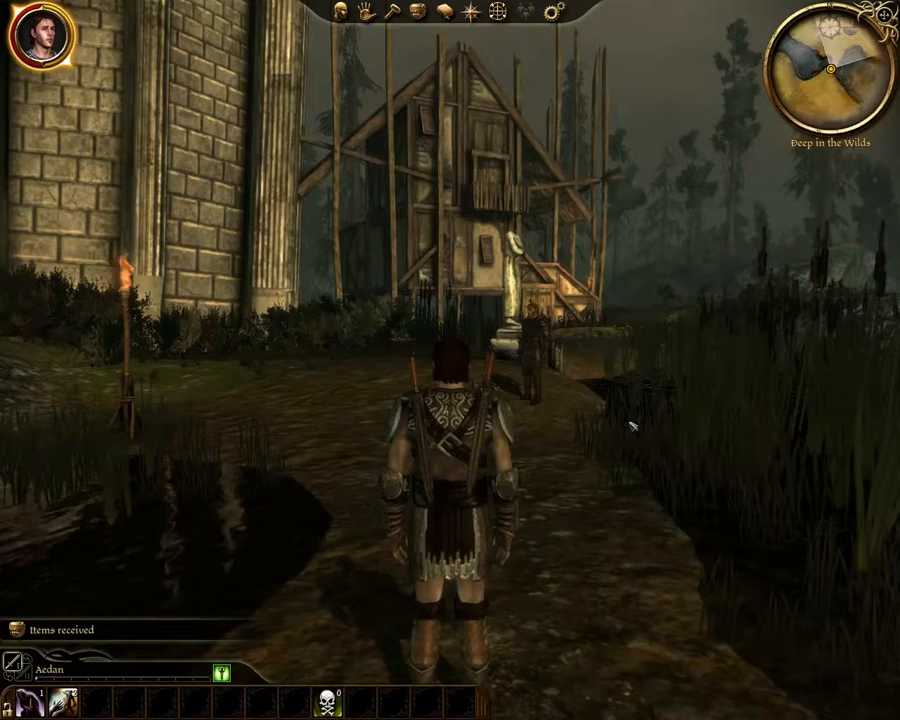
# In the running Dragon Age game, approach Sergie, ask "Infested with hut monsters?" and accept his quest to clear the hut.
pyautogui.press('w')
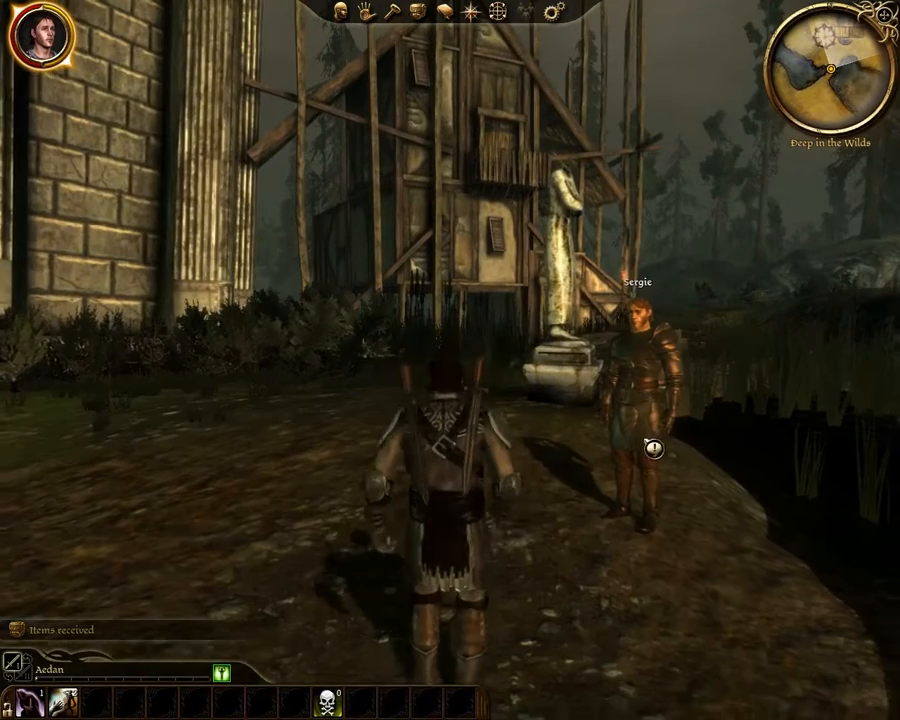
pyautogui.click(652, 449)
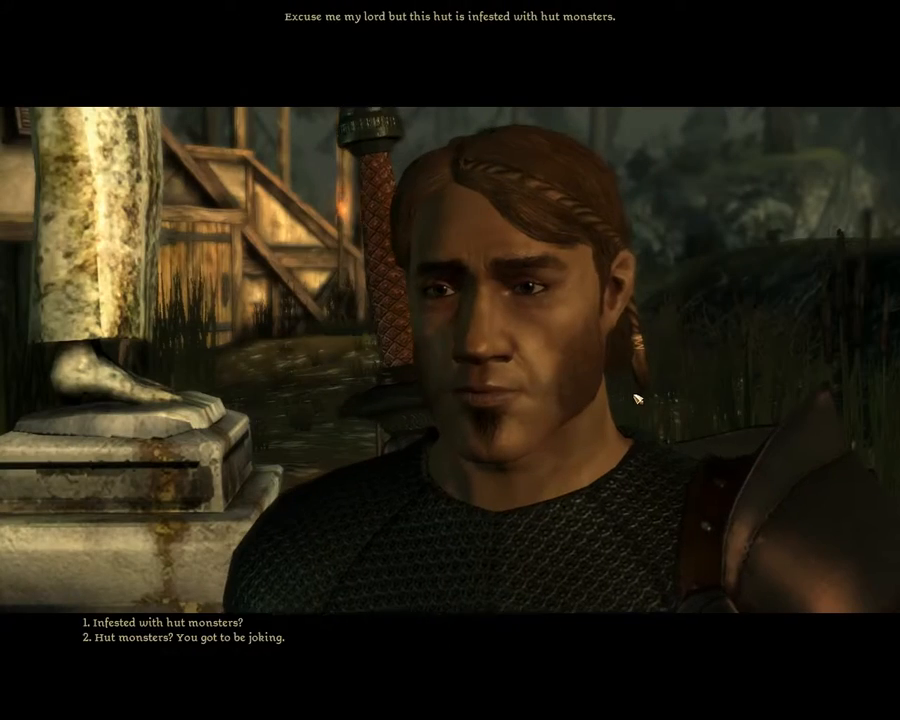
pyautogui.click(215, 623)
pyautogui.click(215, 624)
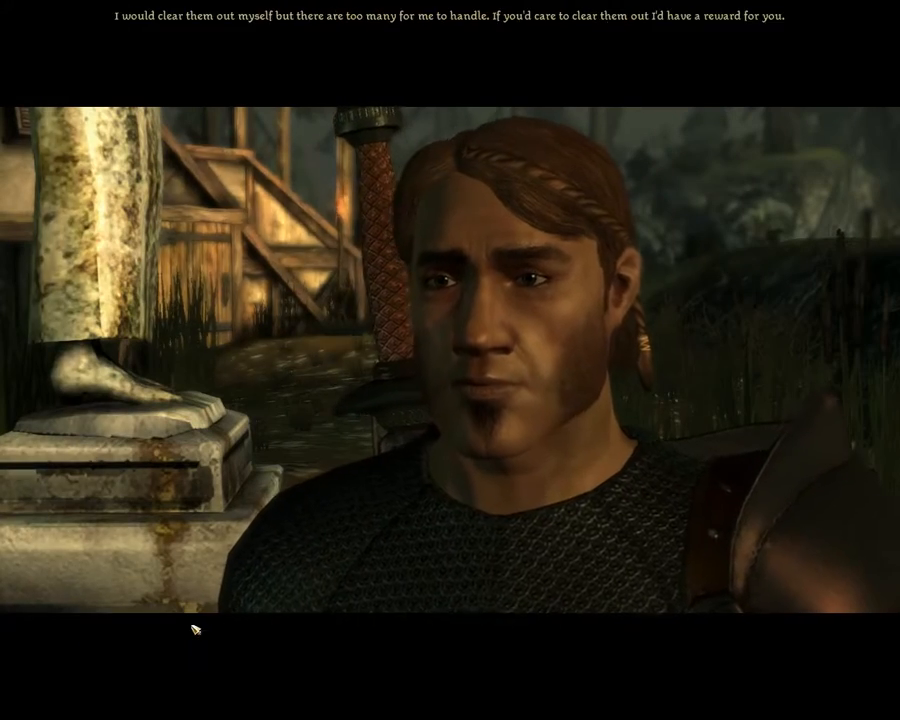
pyautogui.click(202, 624)
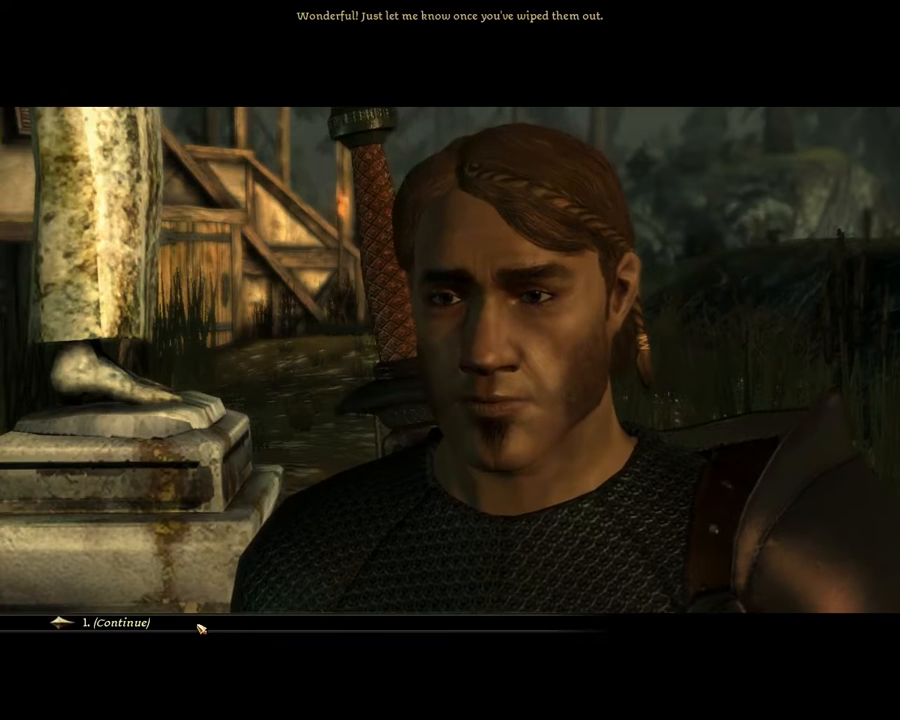
pyautogui.click(199, 625)
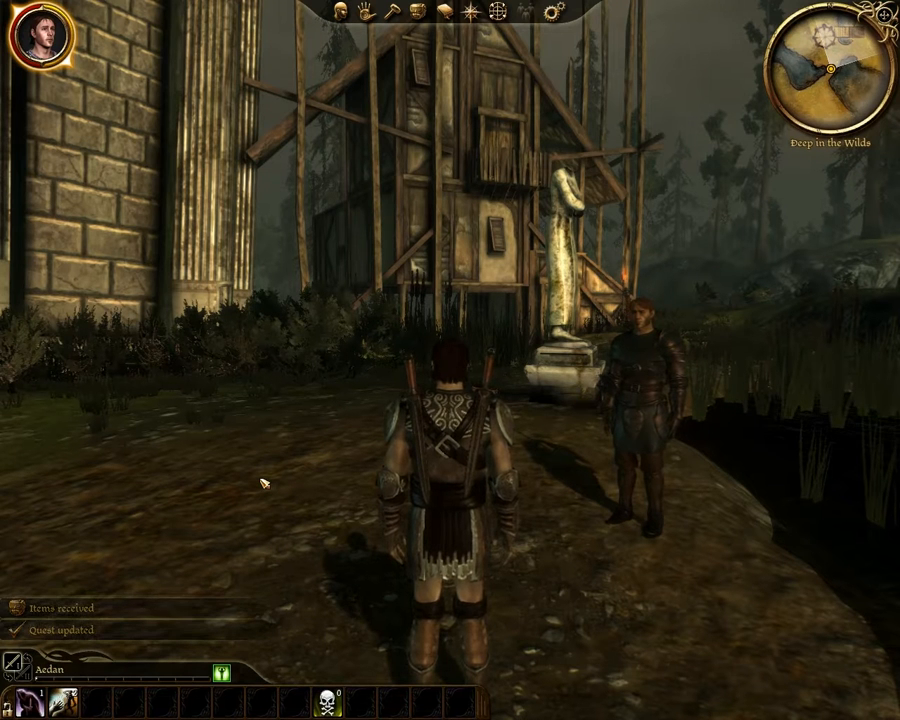
# Talk to Sergie again and answer "No, I have not." to test the unfinished-quest dialogue branch.
pyautogui.moveTo(6, 342); pyautogui.dragTo(106, 378, button='right')
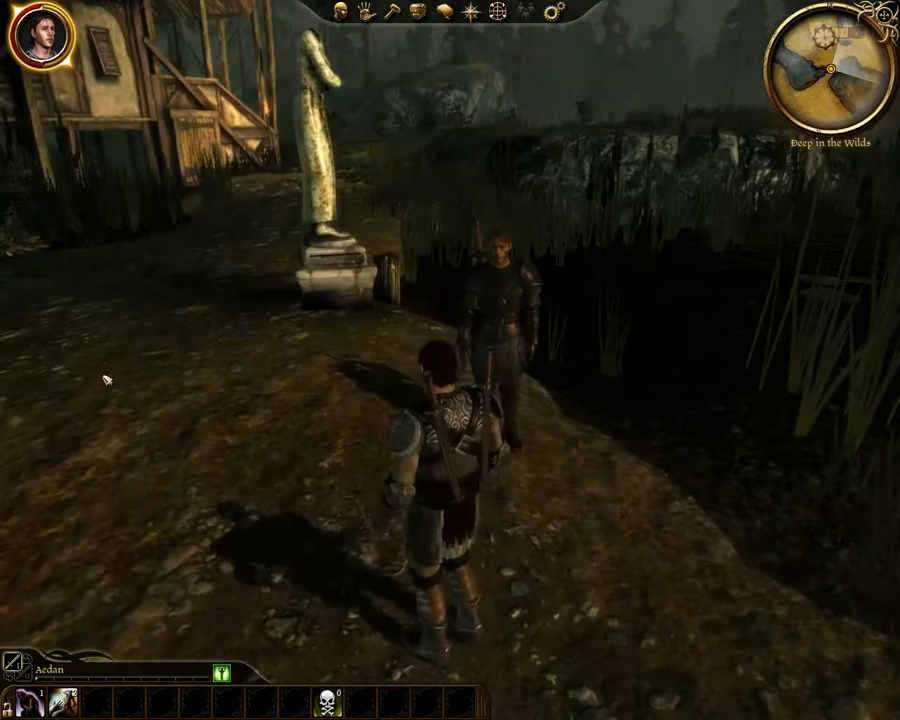
pyautogui.click(497, 298)
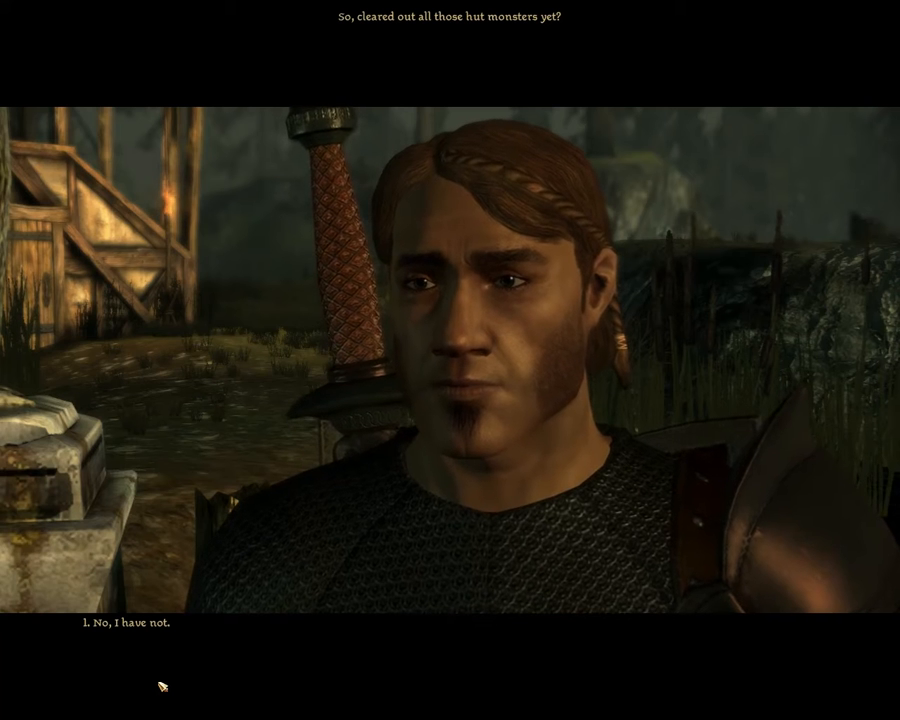
pyautogui.click(131, 628)
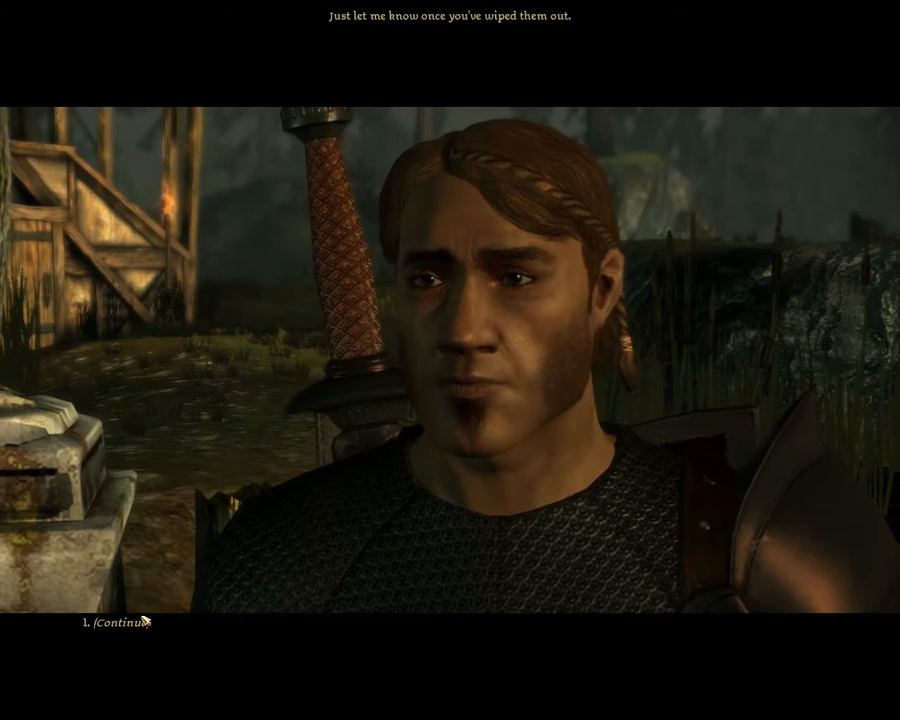
pyautogui.click(133, 626)
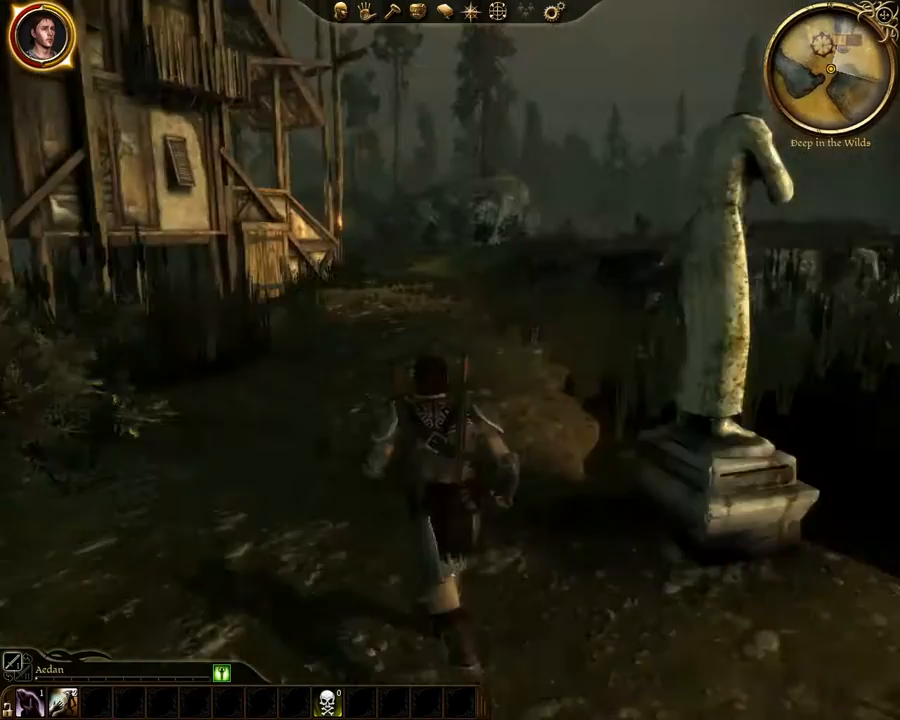
# Run past the statue to the wooden hut's door and enter the Infested Hut.
pyautogui.press('w')
pyautogui.moveTo(450, 370); pyautogui.dragTo(277, 390, button='right')
pyautogui.moveTo(450, 364); pyautogui.dragTo(490, 337, button='right')
pyautogui.press('w')
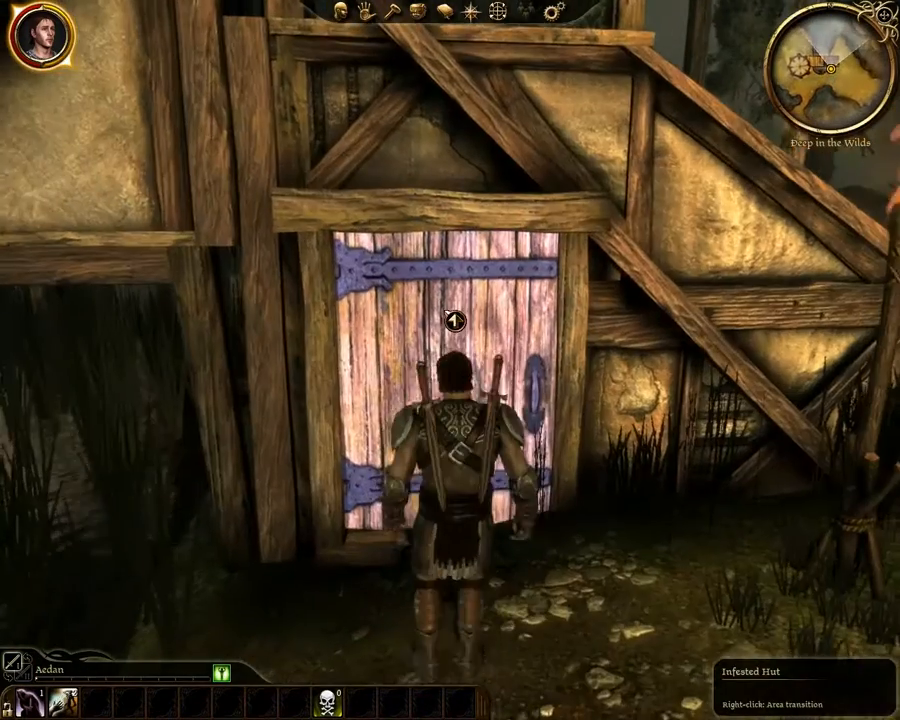
pyautogui.rightClick(449, 315)
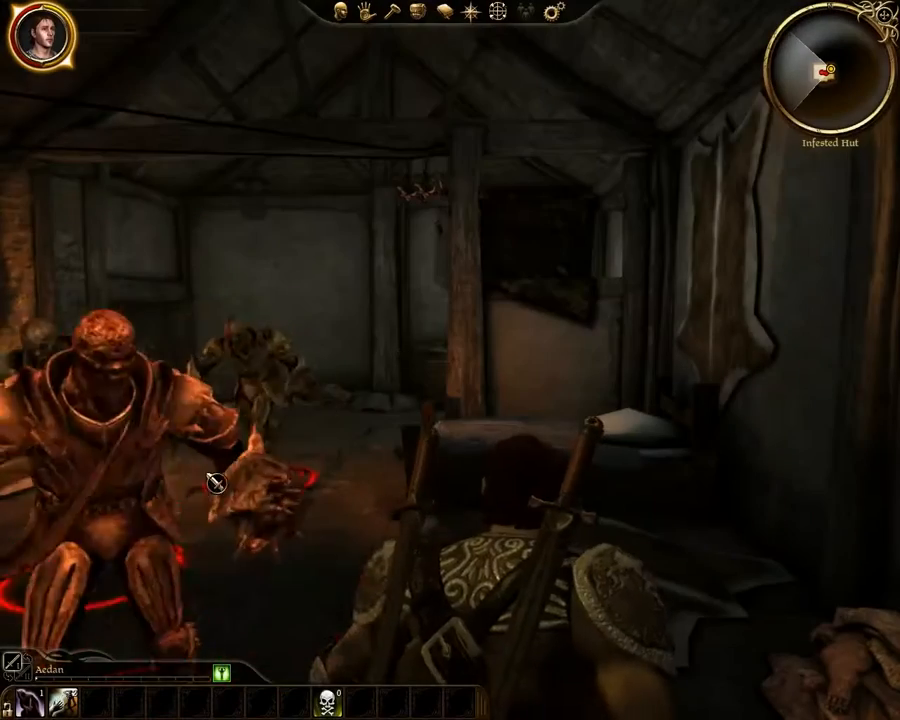
# Fight and kill all the hut monsters, using Dirty Fighting during the battle.
pyautogui.rightClick(204, 482)
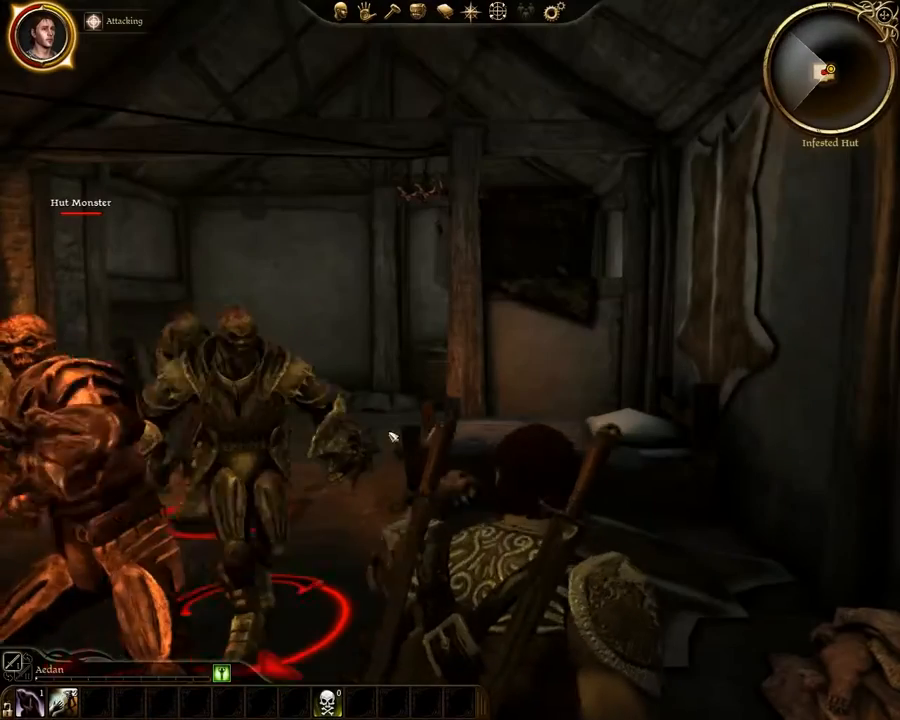
pyautogui.moveTo(193, 486); pyautogui.dragTo(90, 480, button='right')
pyautogui.moveTo(450, 445); pyautogui.dragTo(372, 442, button='right')
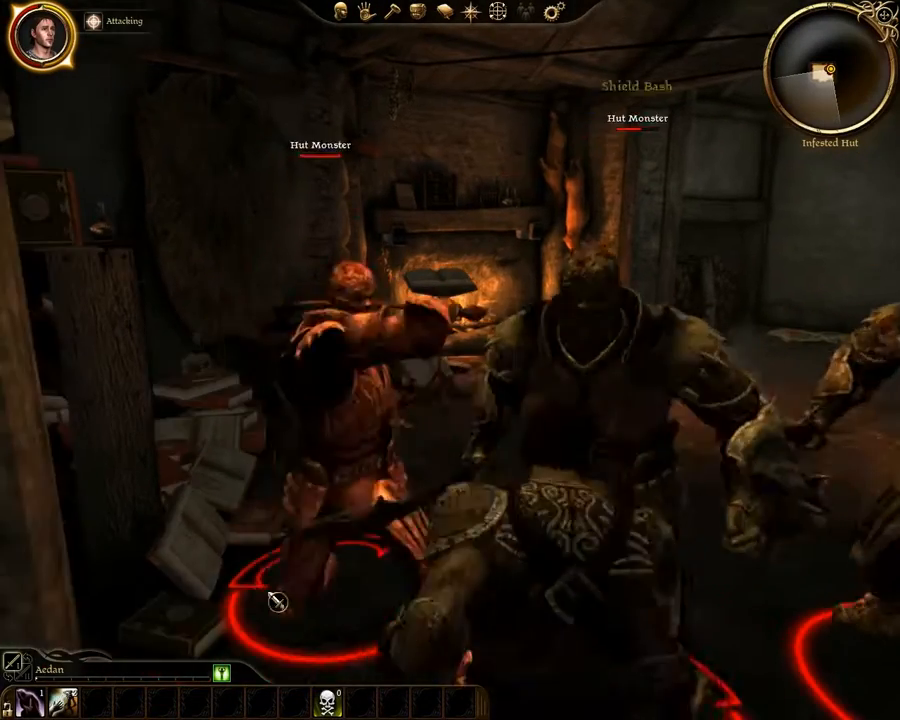
pyautogui.click(62, 703)
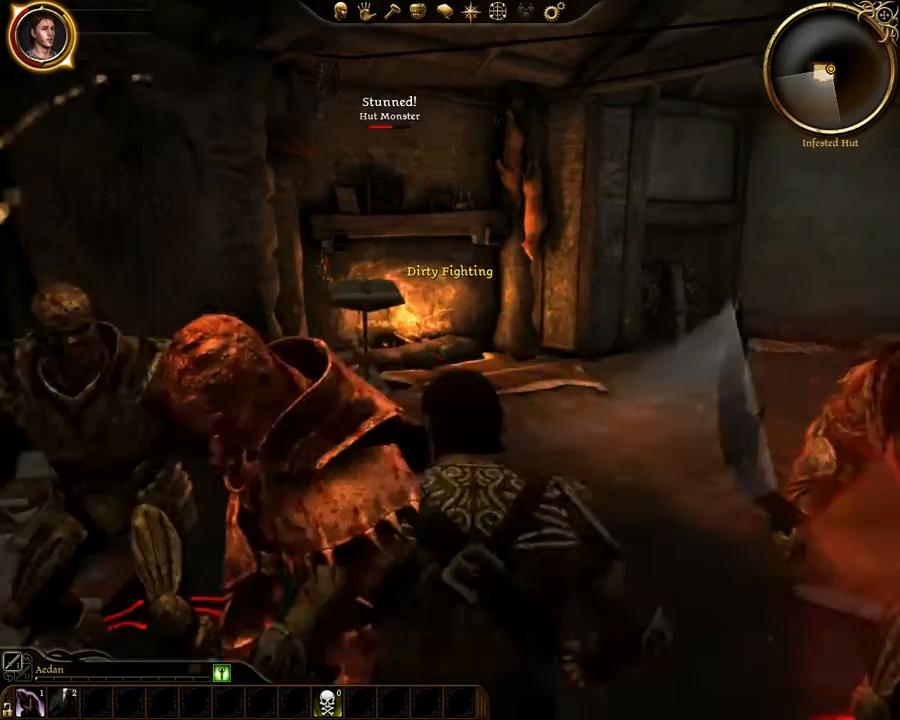
pyautogui.moveTo(450, 400); pyautogui.dragTo(243, 445, button='right')
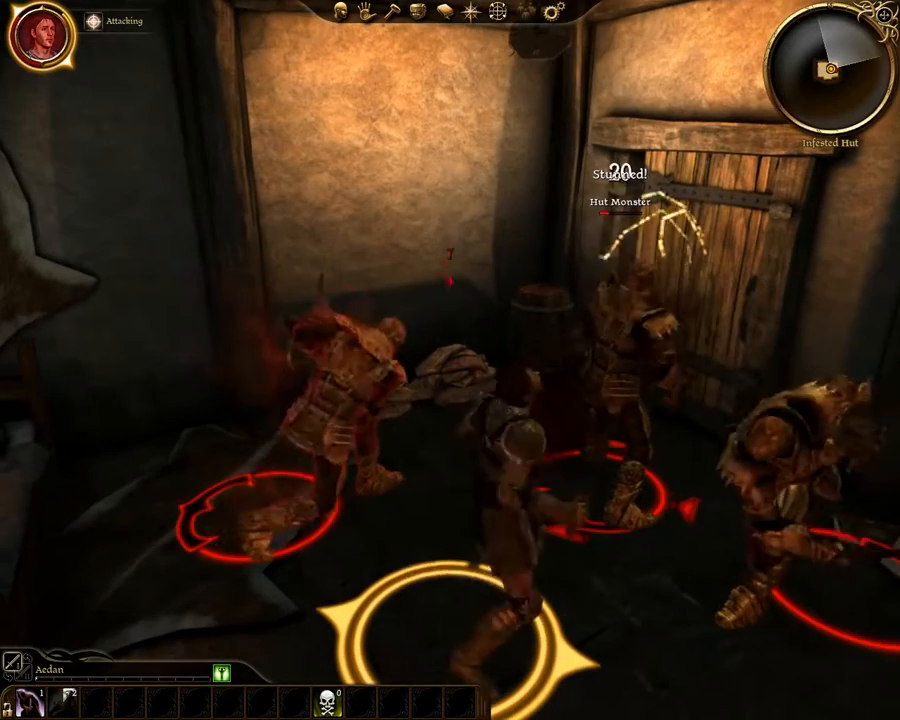
pyautogui.moveTo(450, 330); pyautogui.dragTo(505, 345, button='right')
pyautogui.rightClick(507, 484)
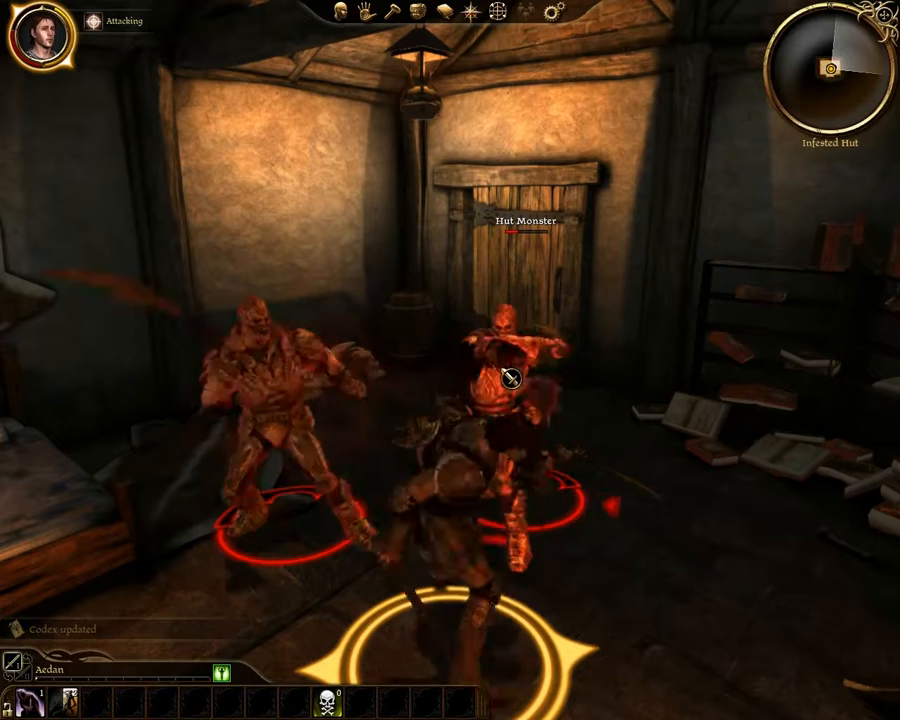
pyautogui.rightClick(288, 424)
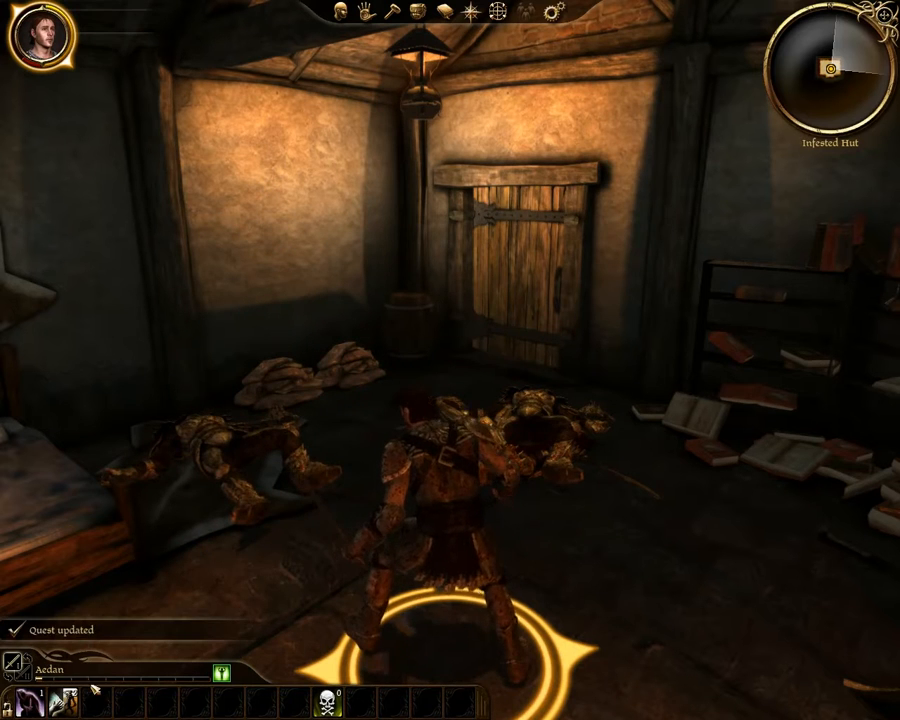
# Read the updated Clearing the Hut journal entry, then close the journal and its tutorial note.
pyautogui.click(90, 632)
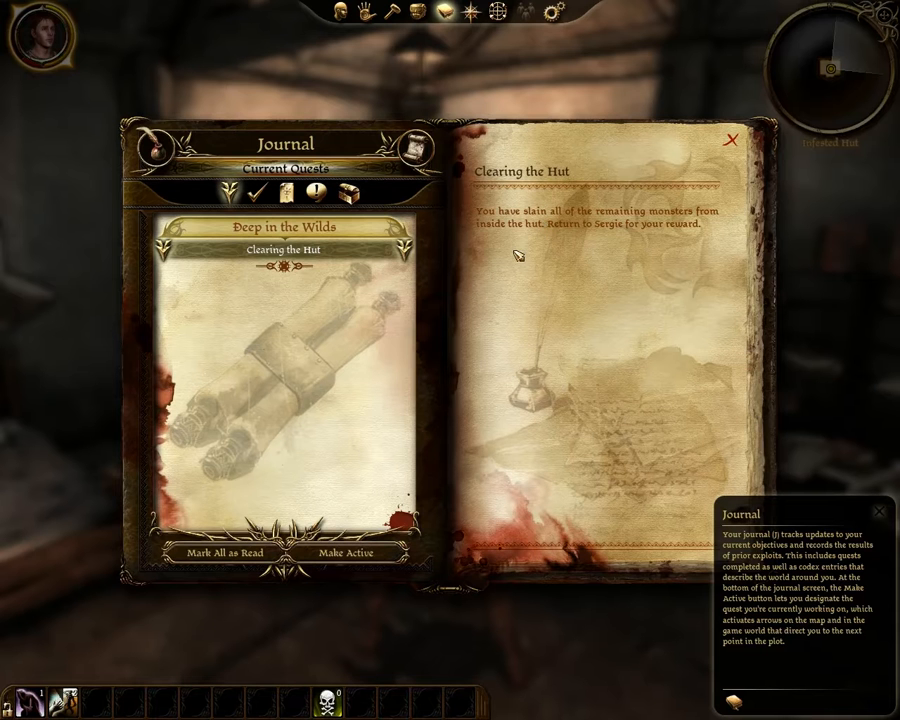
pyautogui.click(731, 140)
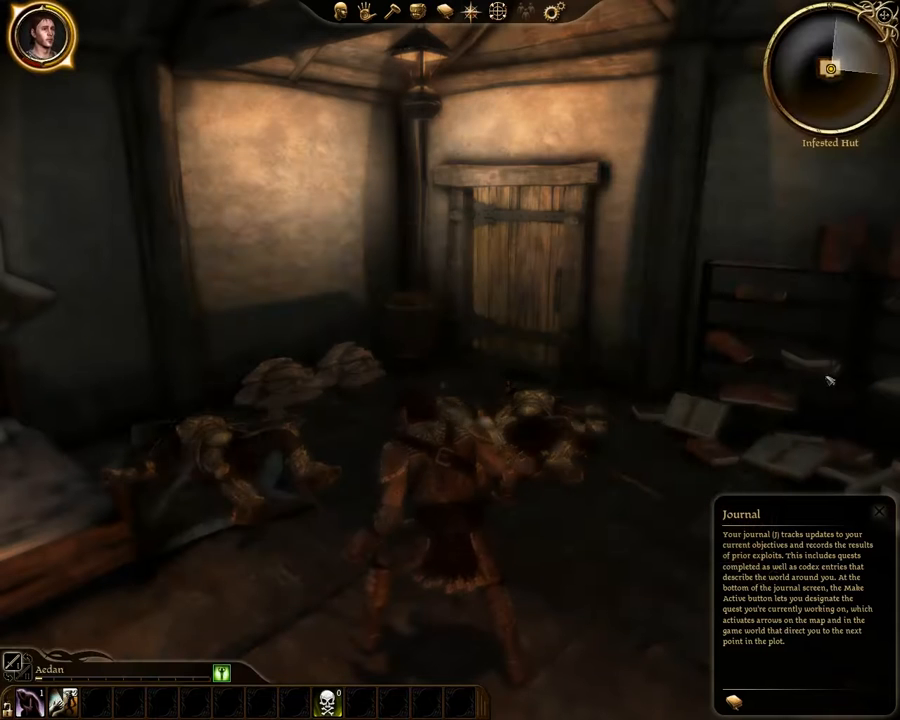
pyautogui.click(874, 508)
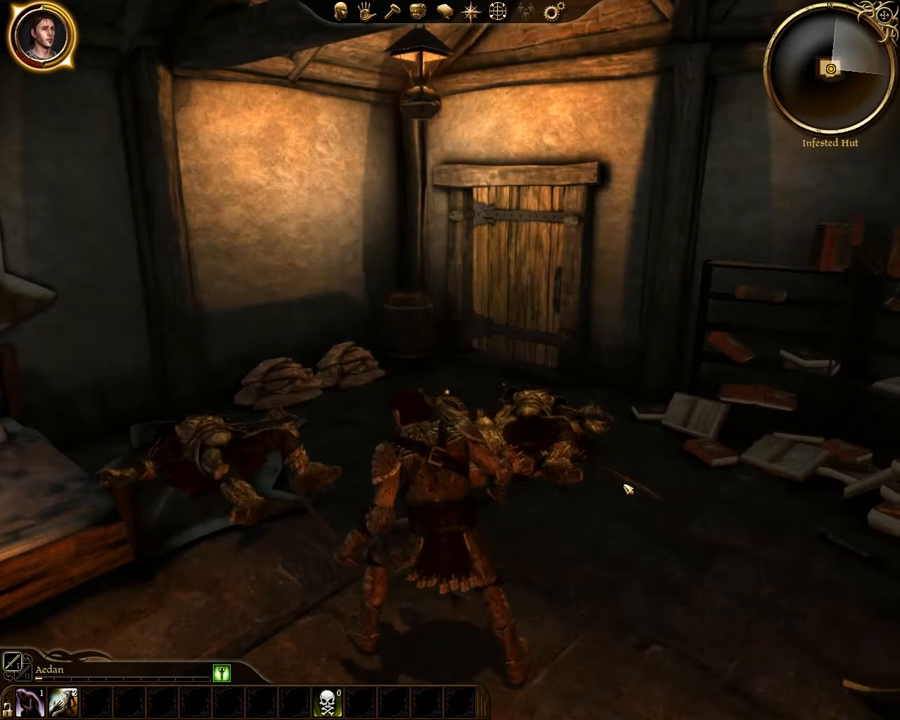
# Walk to the hut's door and leave for the Deep in the Wilds area.
pyautogui.moveTo(537, 408)
pyautogui.mouseDown(button='right')
pyautogui.moveTo(420, 450)
pyautogui.moveTo(580, 450)
pyautogui.moveTo(510, 405)
pyautogui.moveTo(537, 408)
pyautogui.mouseUp(button='right')
pyautogui.press('w')
pyautogui.rightClick(537, 408)
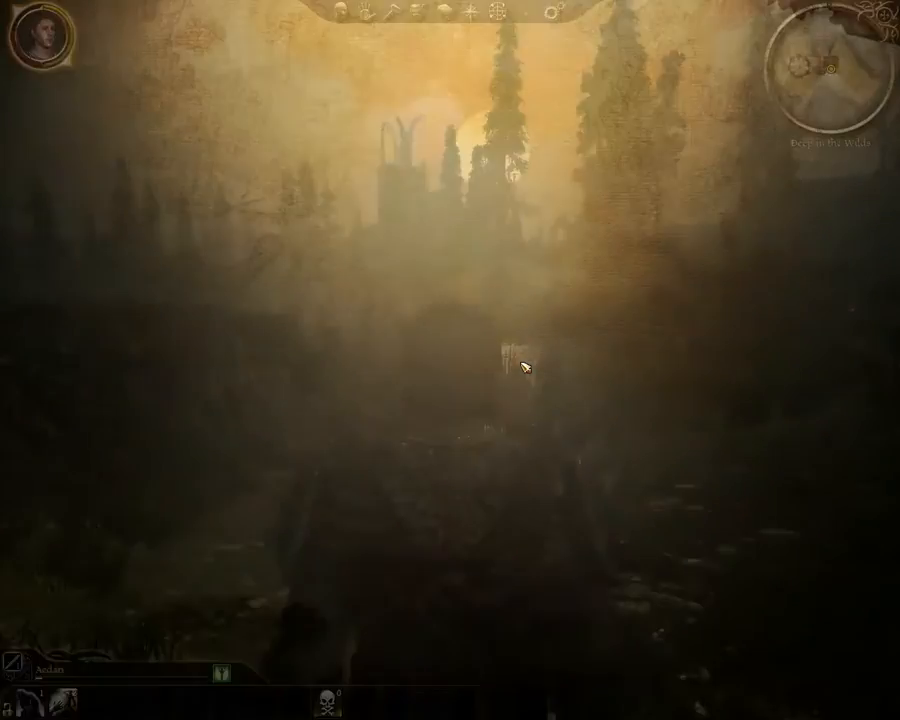
# Return to Sergie, answer "Yes, I have." and finish the conversation to collect the reward.
pyautogui.moveTo(524, 366); pyautogui.dragTo(434, 376, button='right')
pyautogui.press('w')
pyautogui.rightClick(290, 379)
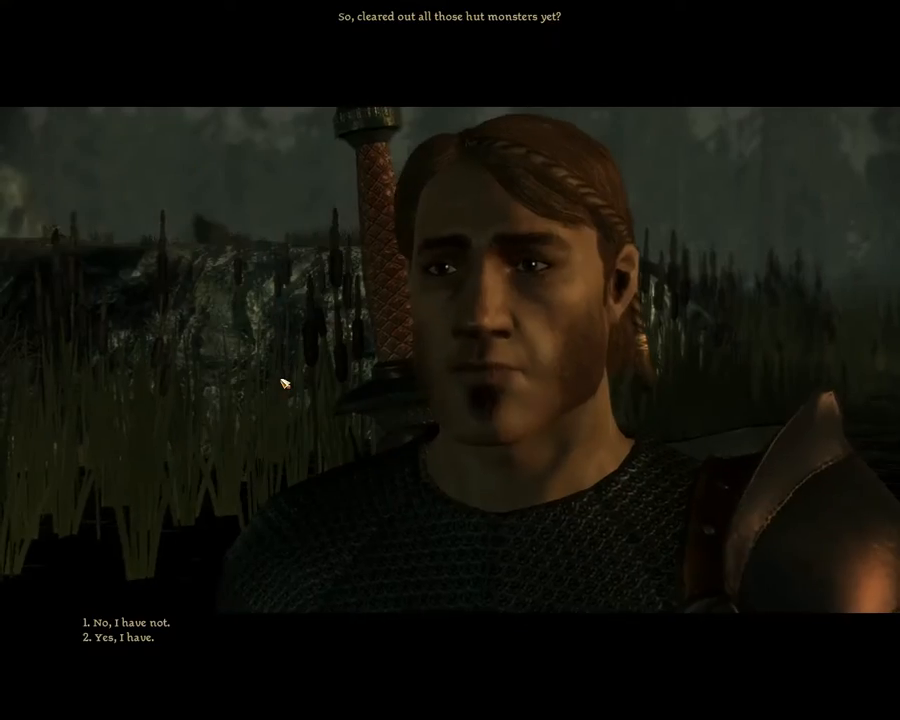
pyautogui.click(137, 641)
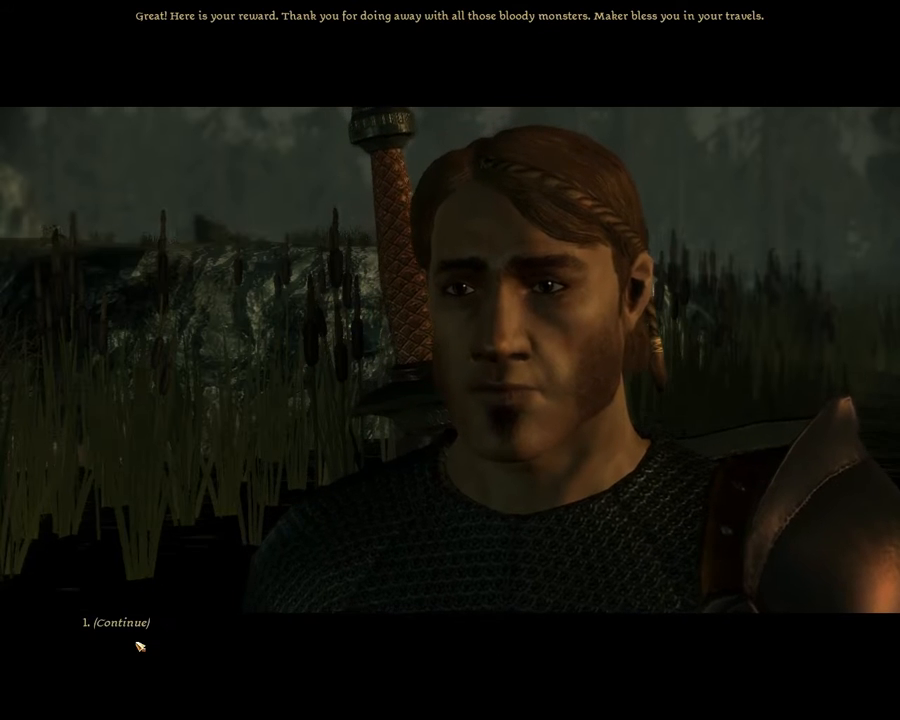
pyautogui.click(144, 625)
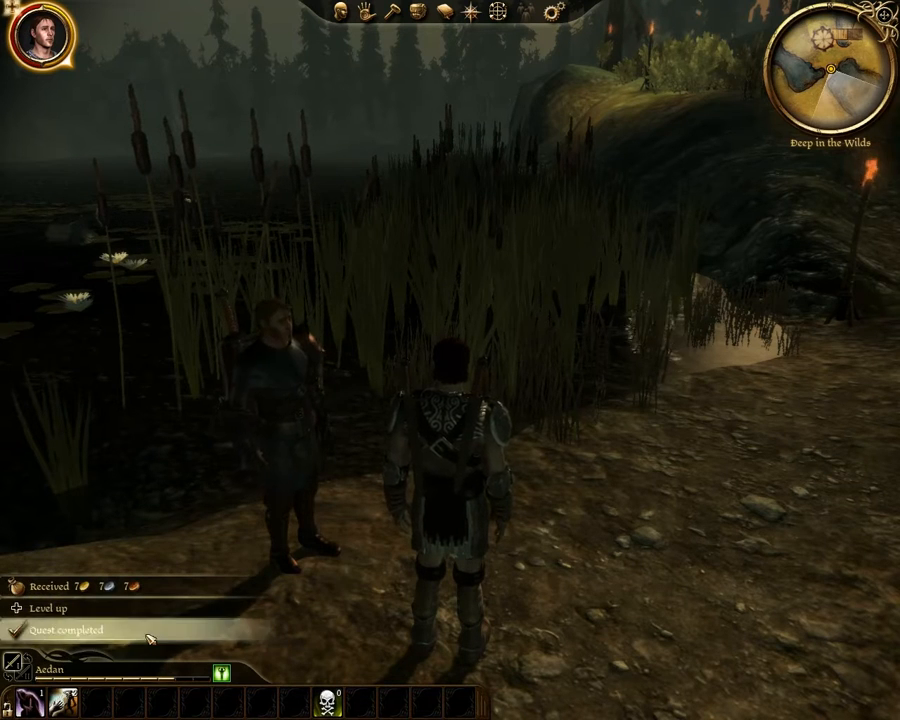
# Check the journal's completed quest entry for Clearing the Hut and the current quests list, then close the journal.
pyautogui.click(148, 638)
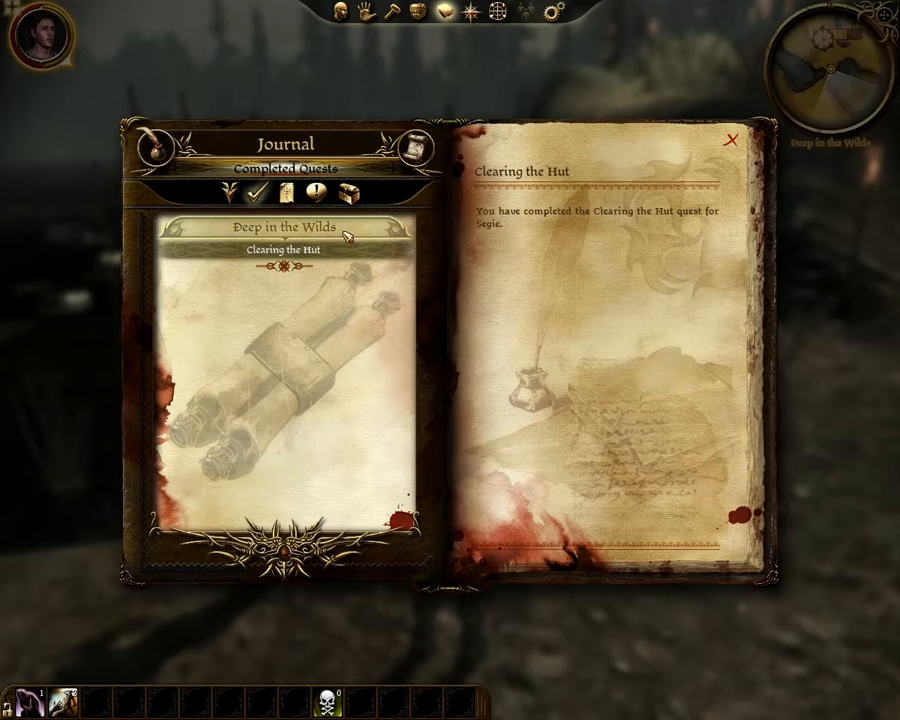
pyautogui.click(238, 194)
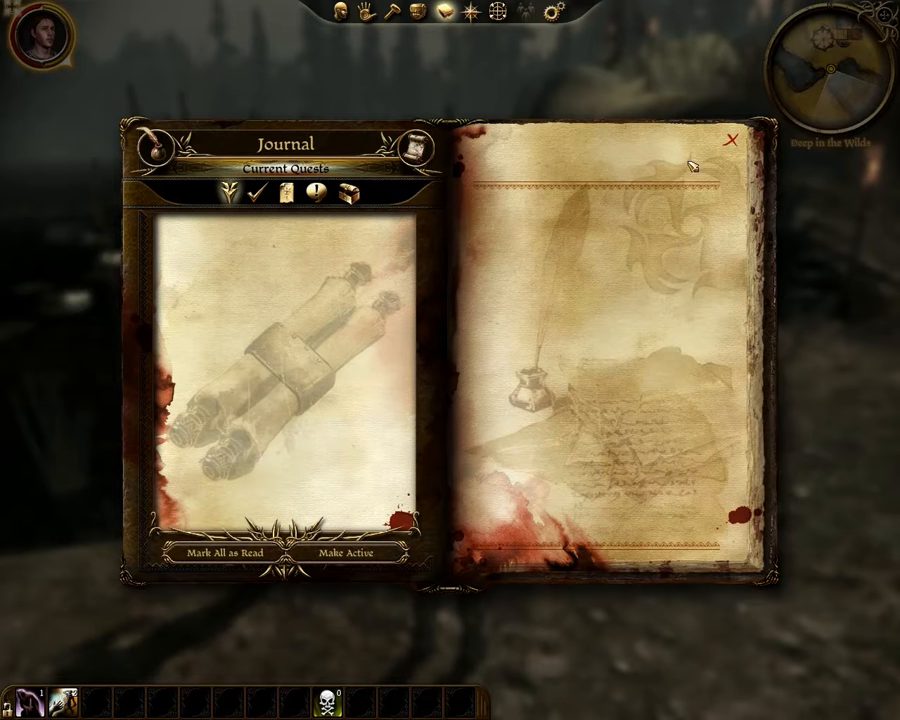
pyautogui.click(729, 146)
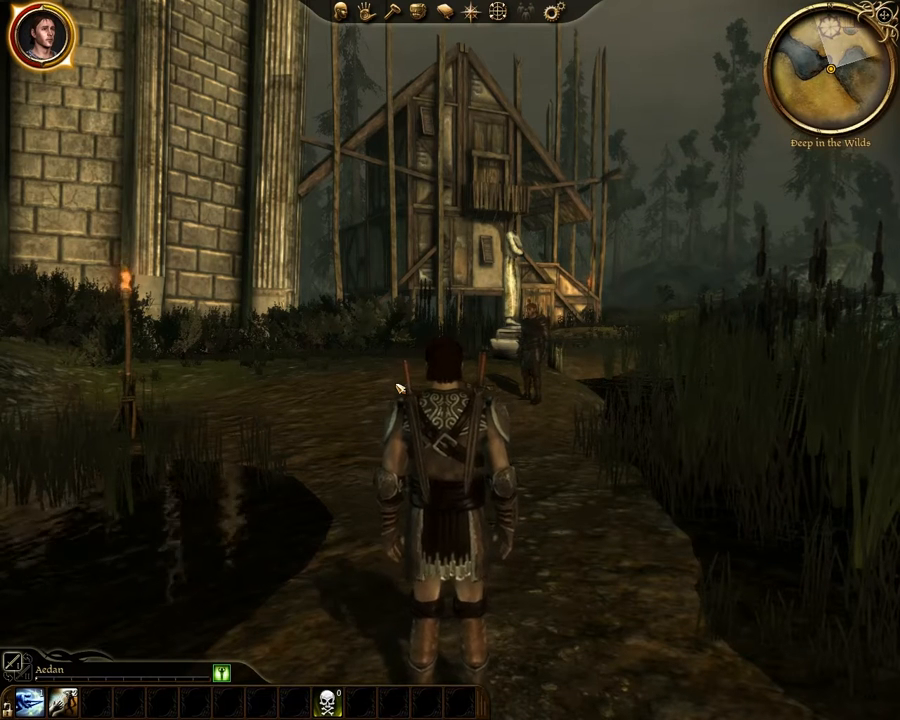
# Walk past Sergie to the hut's exterior door without talking to him and enter the Infested Hut.
pyautogui.press('w')
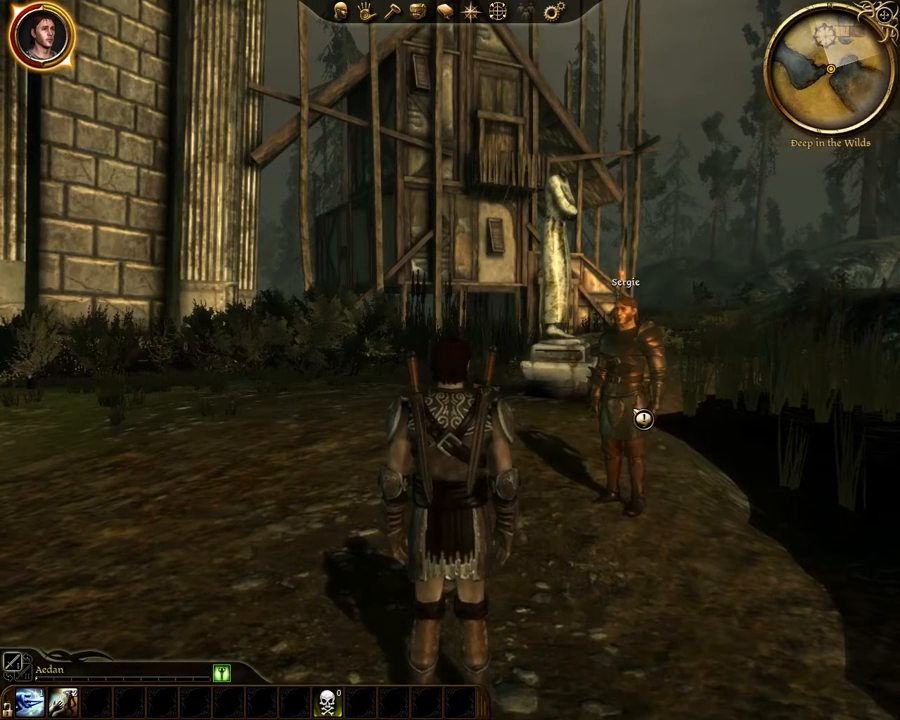
pyautogui.click(606, 411)
pyautogui.press('w')
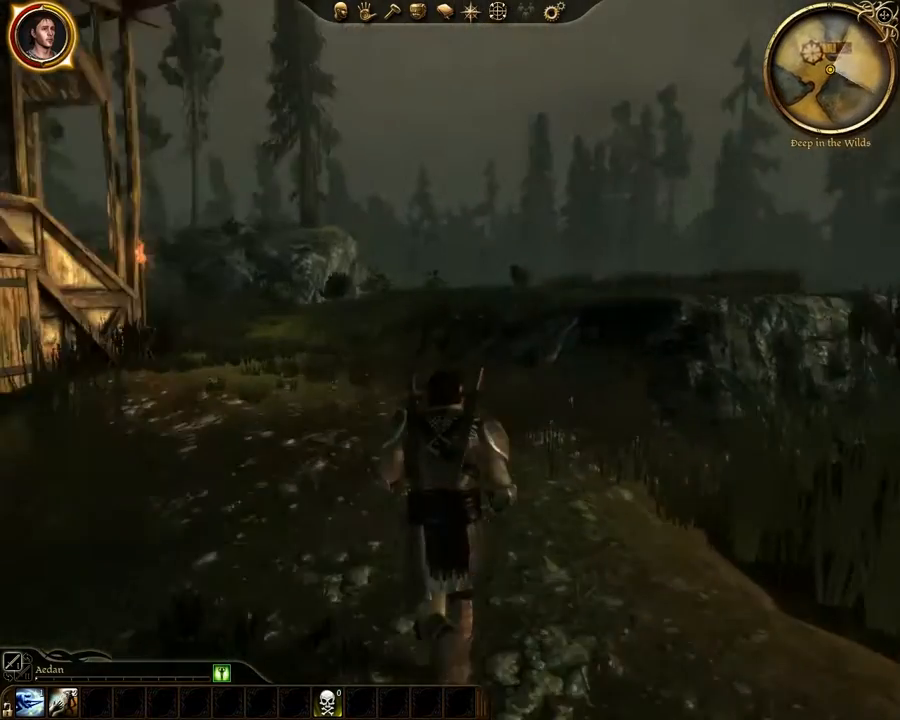
pyautogui.moveTo(450, 320); pyautogui.dragTo(420, 316, button='right')
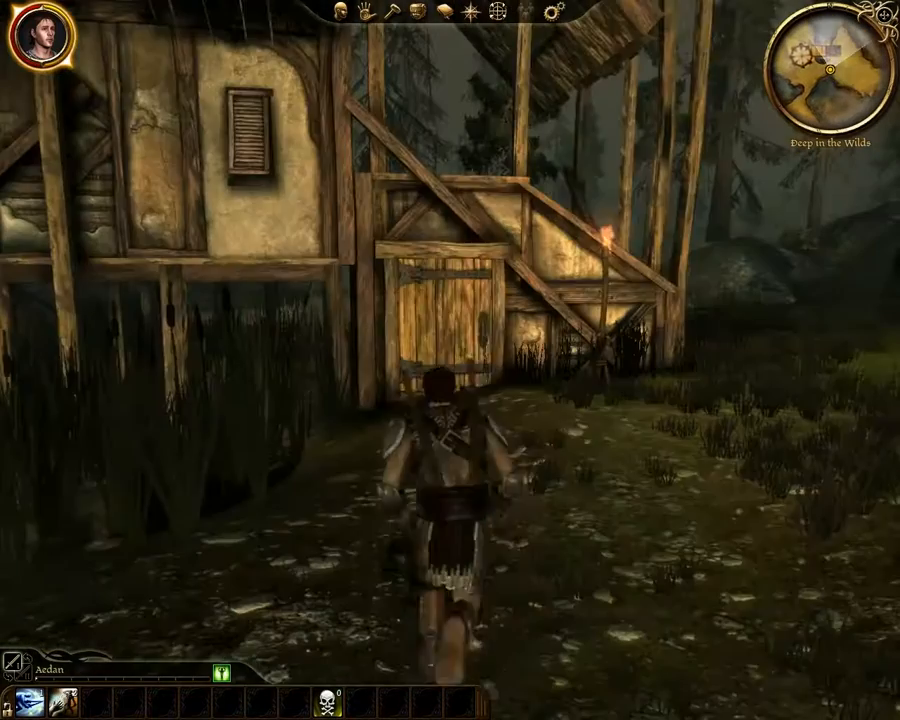
pyautogui.rightClick(419, 316)
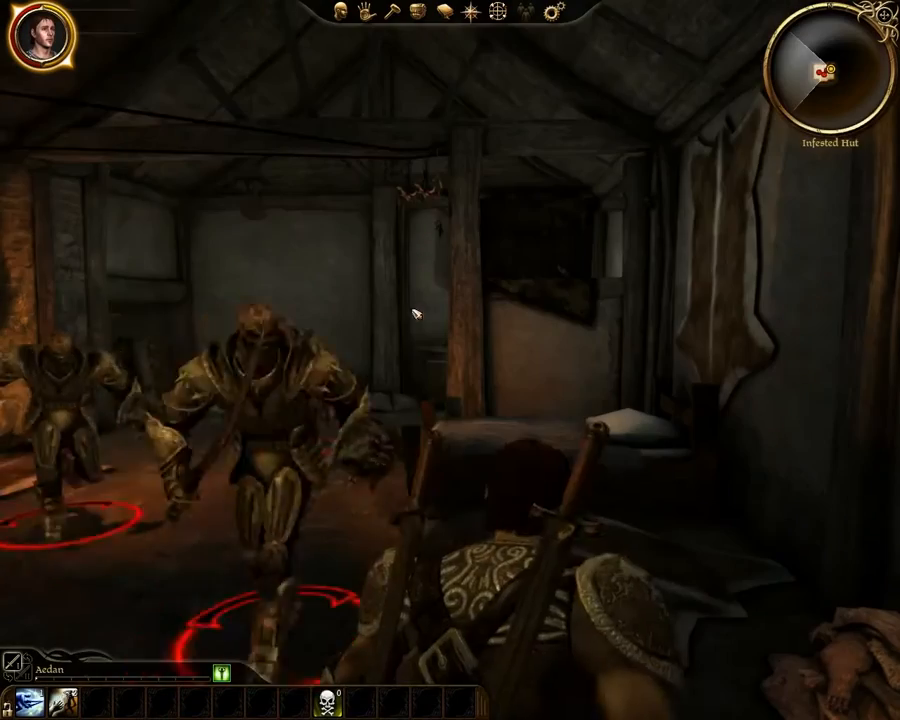
# Attack the hut monsters inside the Infested Hut, using Dual-Weapon Sweep, until all of them are slain.
pyautogui.rightClick(152, 472)
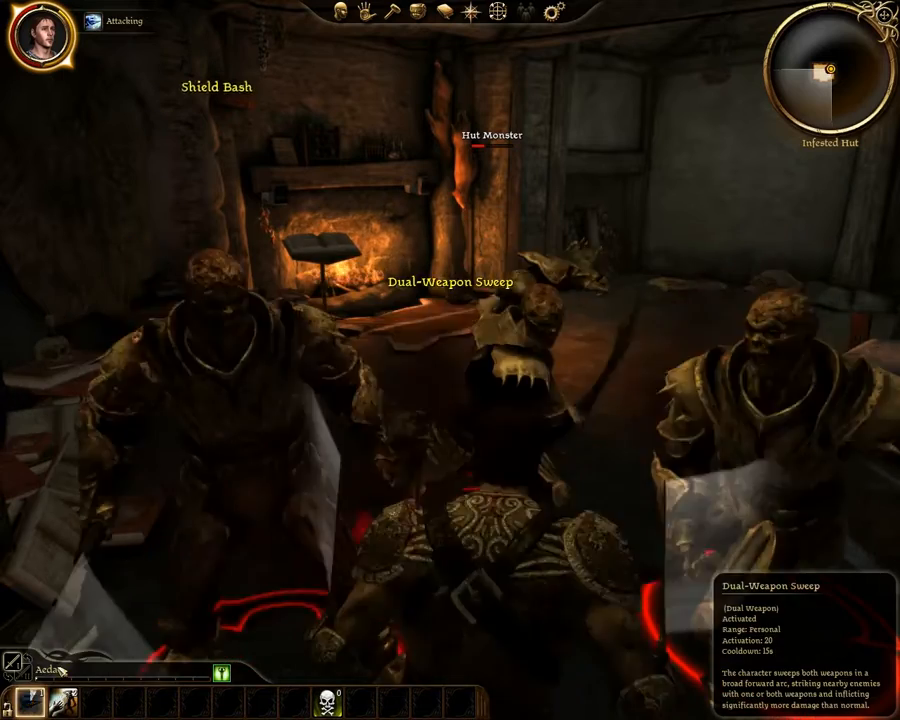
pyautogui.rightClick(162, 416)
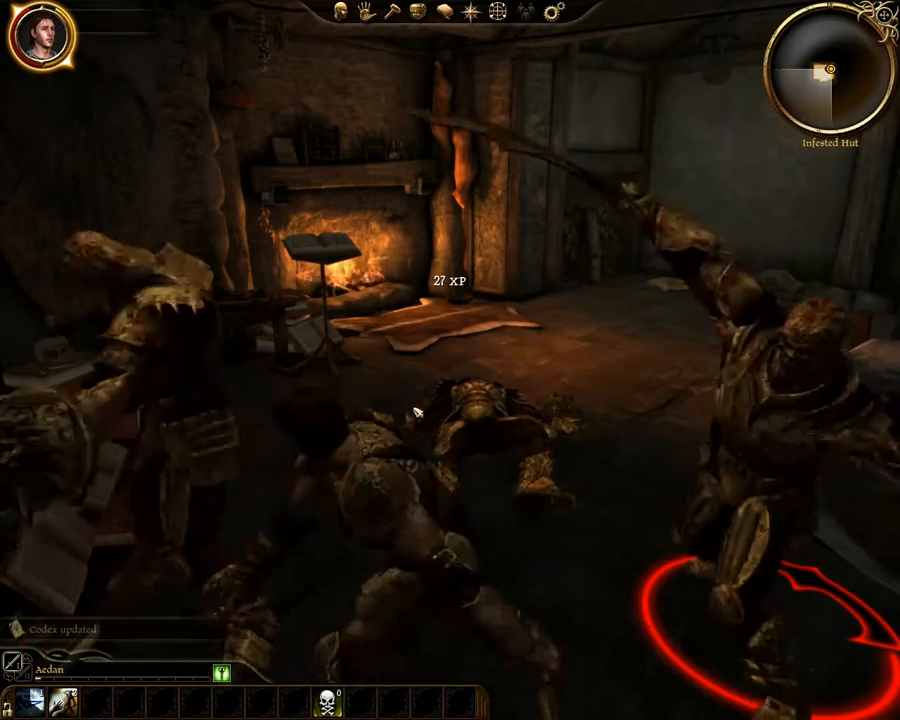
pyautogui.rightClick(808, 394)
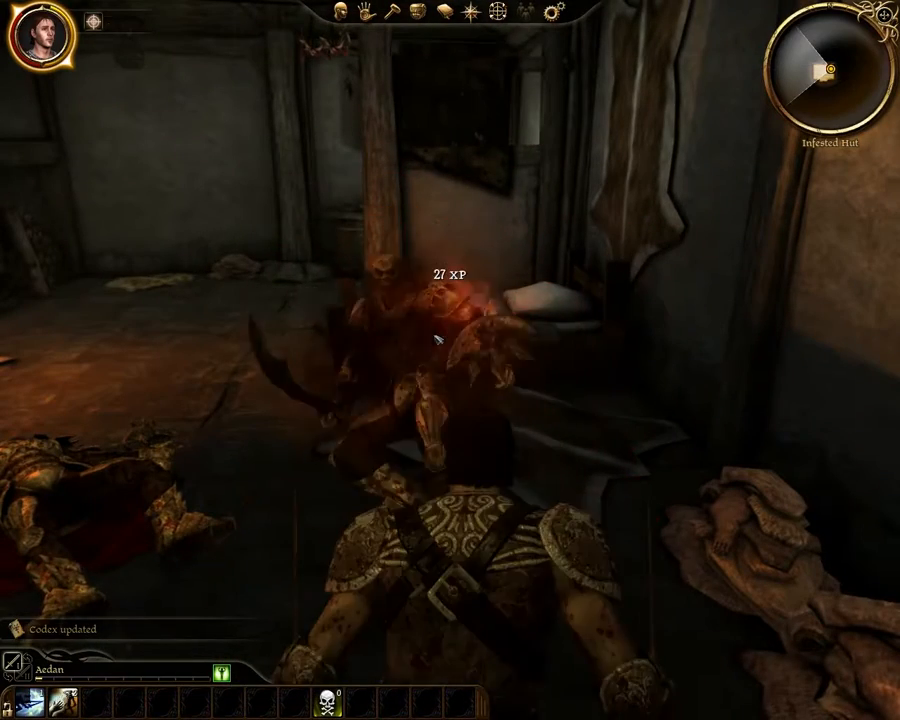
pyautogui.moveTo(524, 343); pyautogui.dragTo(484, 358, button='right')
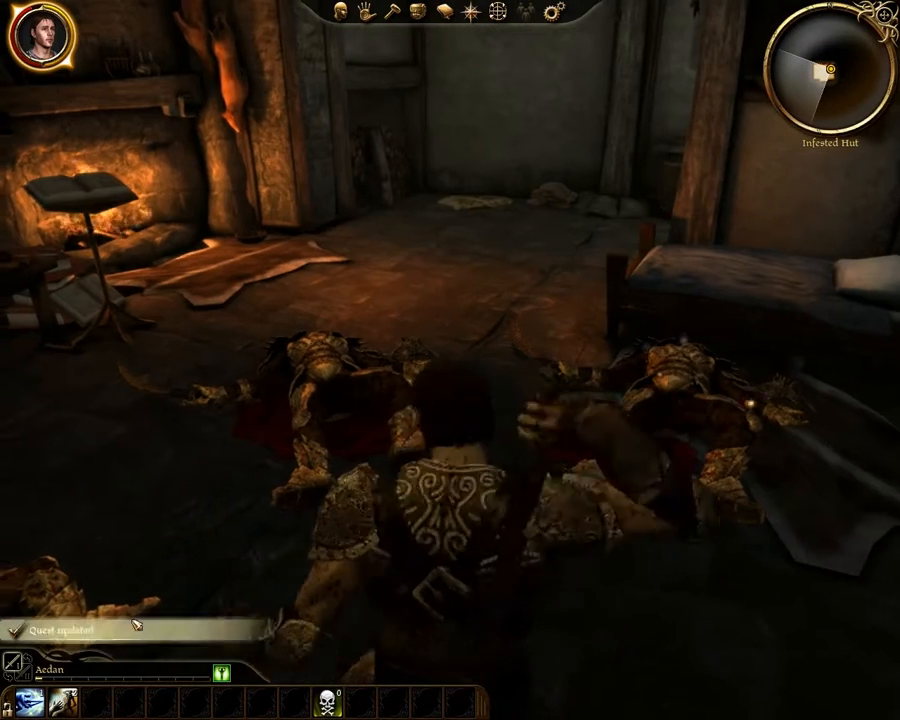
# Read the updated Clearing the Hut journal entry, dismissing the tutorial note, and close the journal.
pyautogui.click(134, 620)
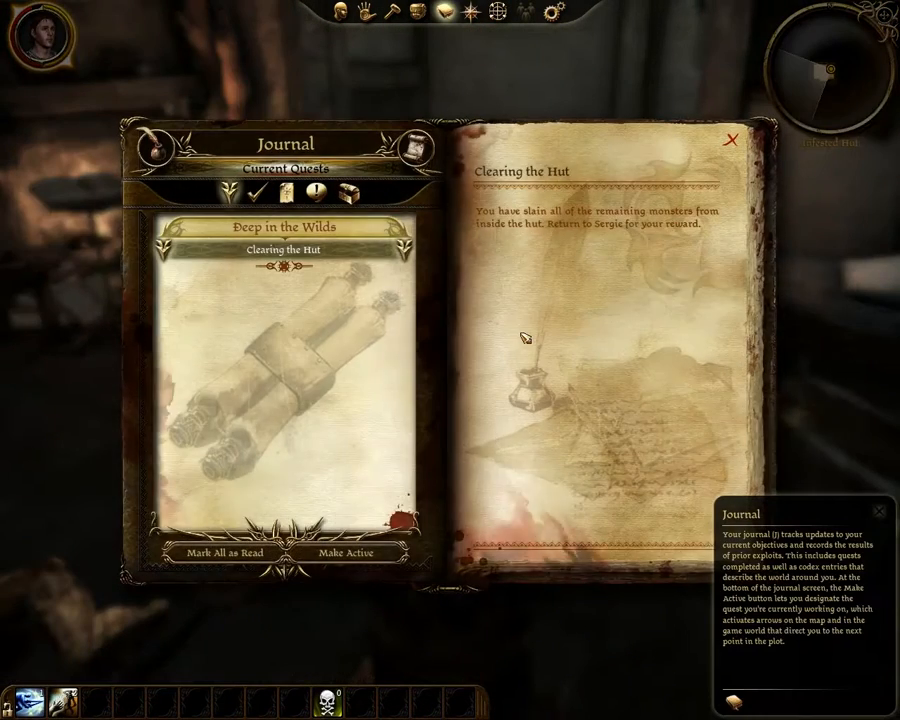
pyautogui.click(877, 511)
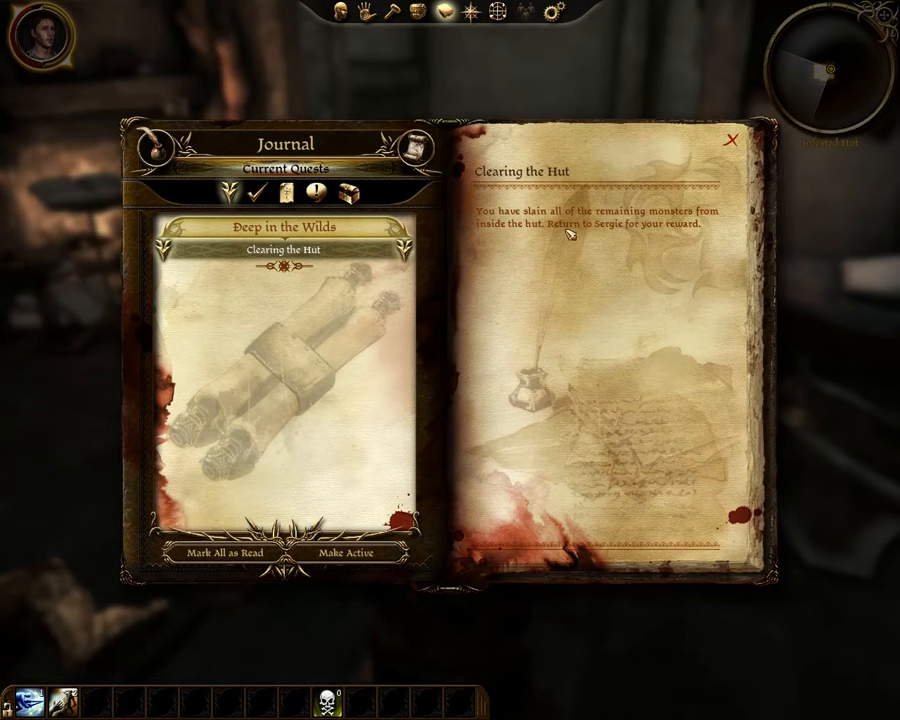
pyautogui.click(731, 142)
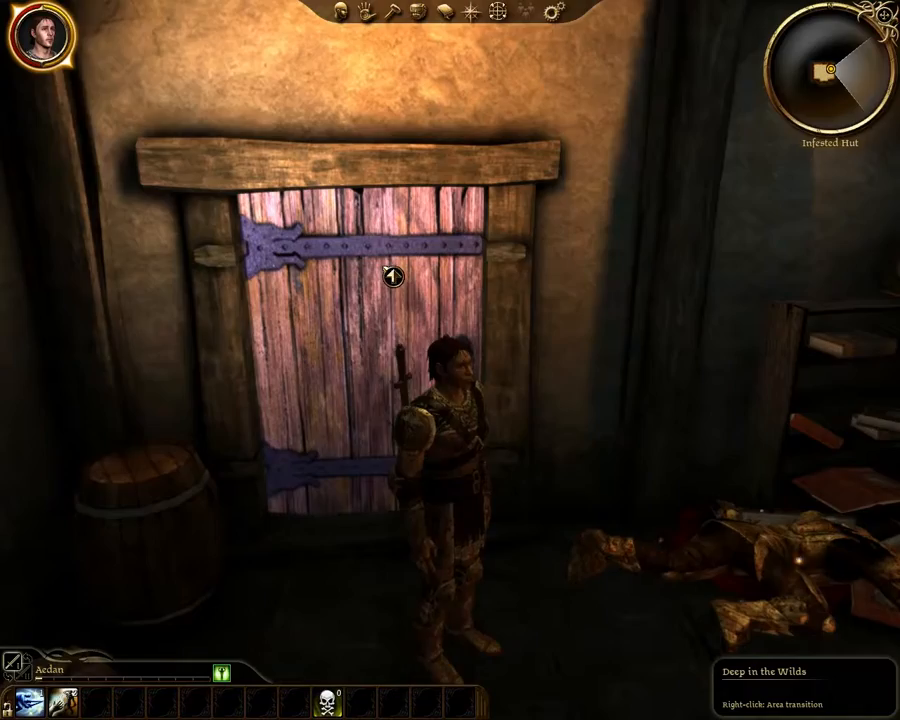
# Leave the hut for the Deep in the Wilds area and start a conversation with Sergie.
pyautogui.rightClick(392, 276)
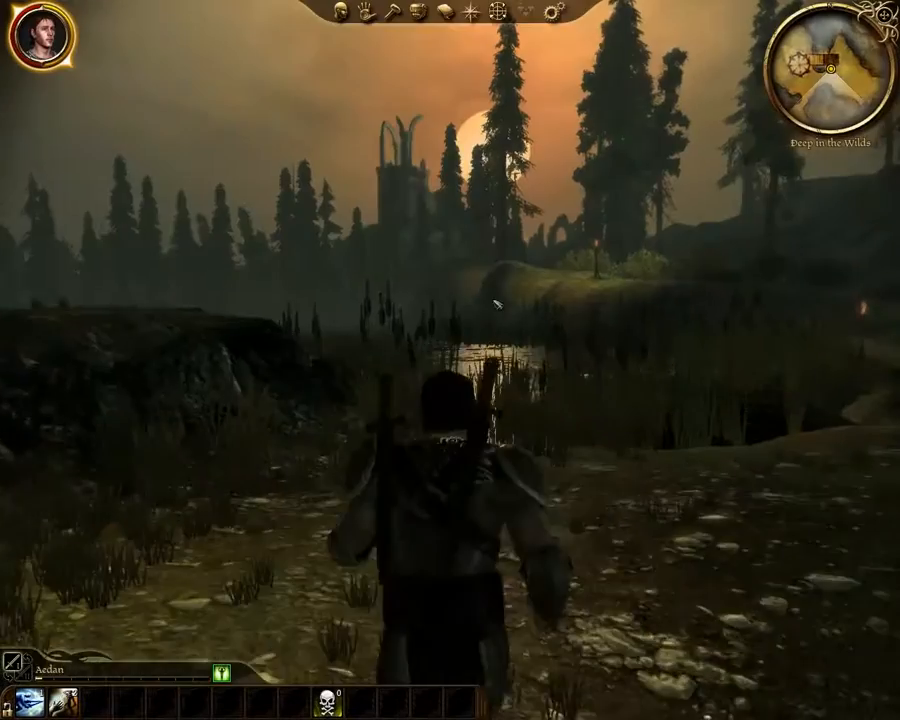
pyautogui.press('w')
pyautogui.moveTo(497, 305); pyautogui.dragTo(375, 332, button='right')
pyautogui.click(373, 333)
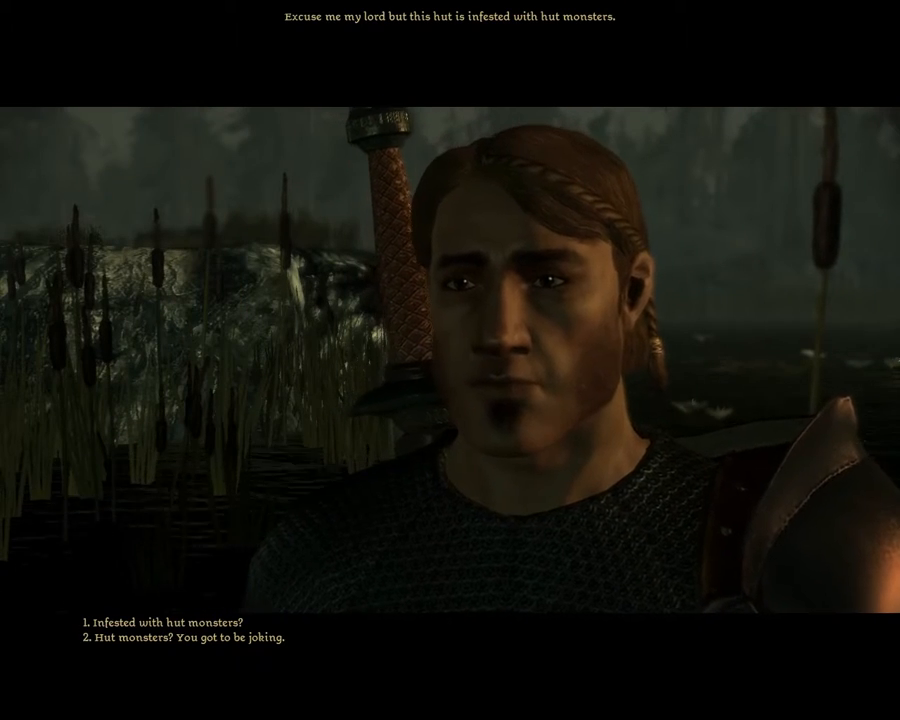
# Answer "Infested with hut monsters?", "Go on." and "Sure, I can do this for you." to accept the quest, and finish the conversation.
pyautogui.click(194, 626)
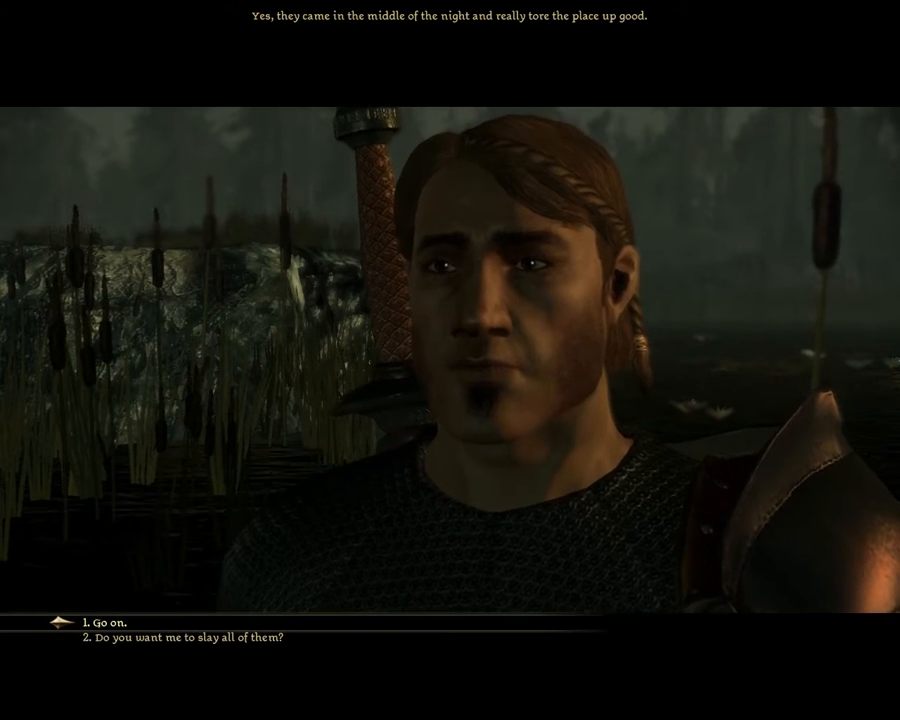
pyautogui.click(194, 626)
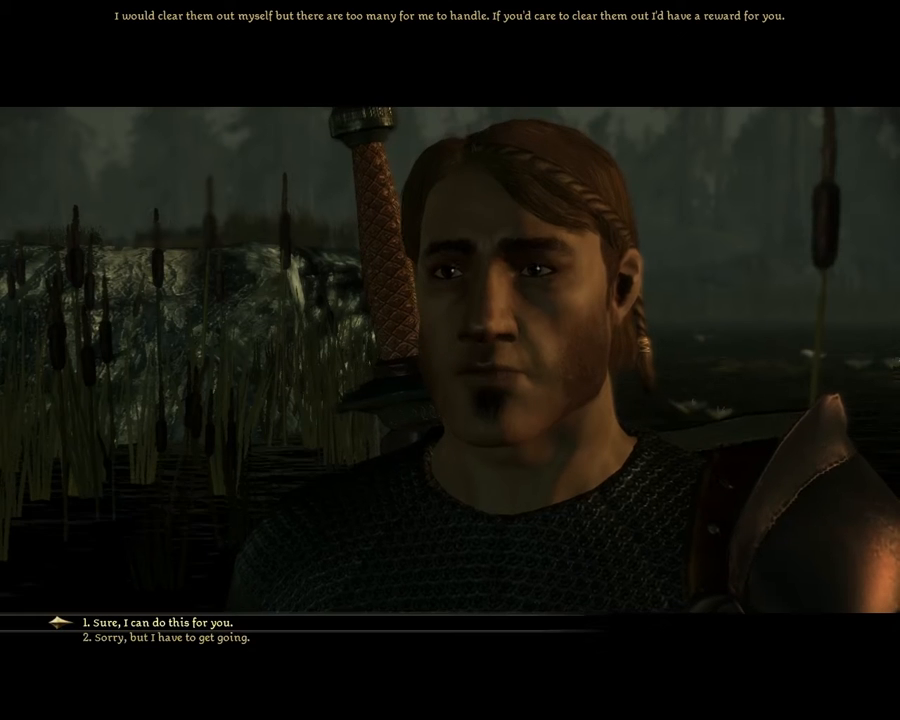
pyautogui.click(195, 622)
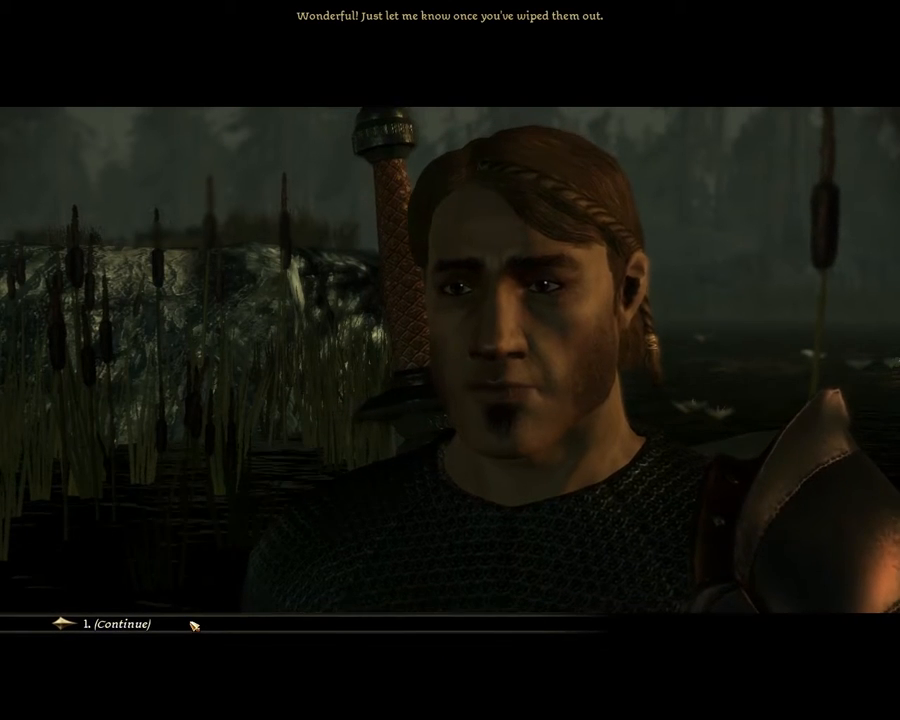
pyautogui.click(193, 625)
# Talk to Sergie again, answer "Yes, I have." and finish the conversation to collect the reward.
pyautogui.click(336, 386)
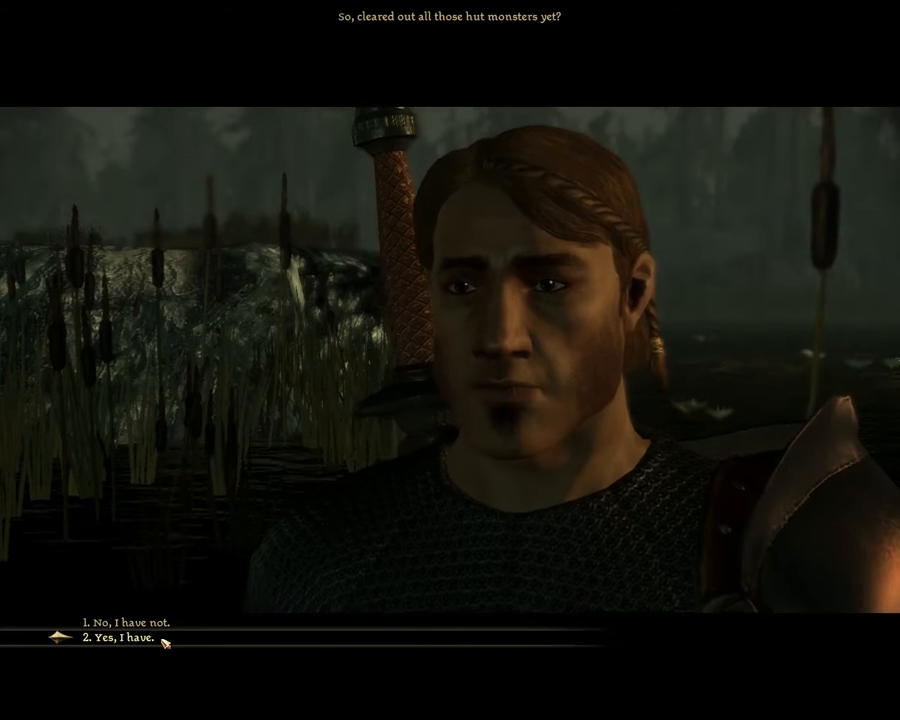
pyautogui.click(163, 642)
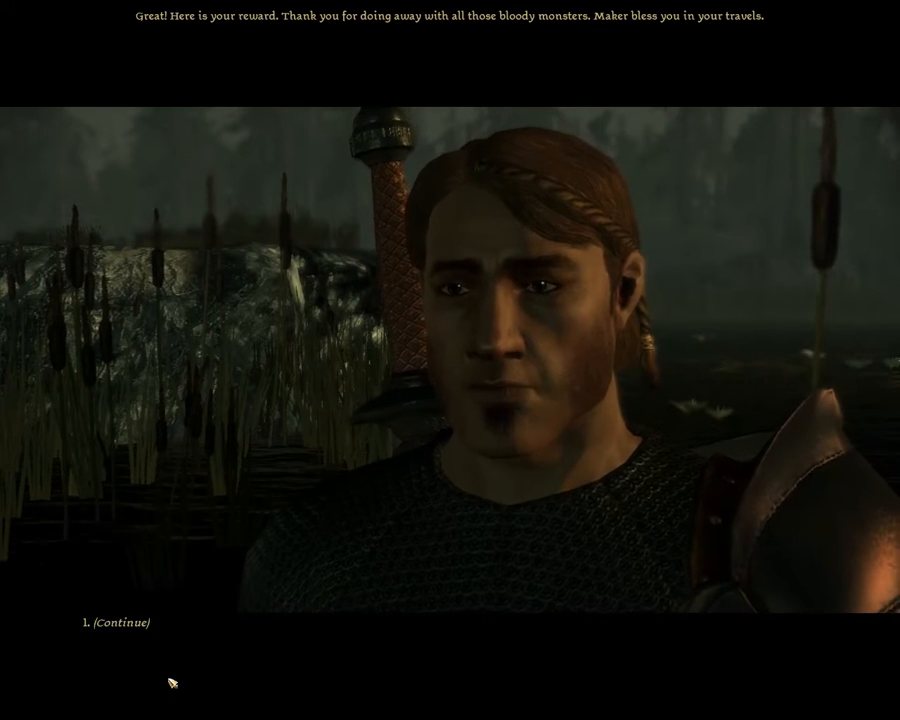
pyautogui.click(157, 627)
# Walk back to the hut's exterior door and examine its area transition to the Infested Hut.
pyautogui.press('w')
pyautogui.press('w')
pyautogui.moveTo(265, 327); pyautogui.dragTo(432, 308, button='right')
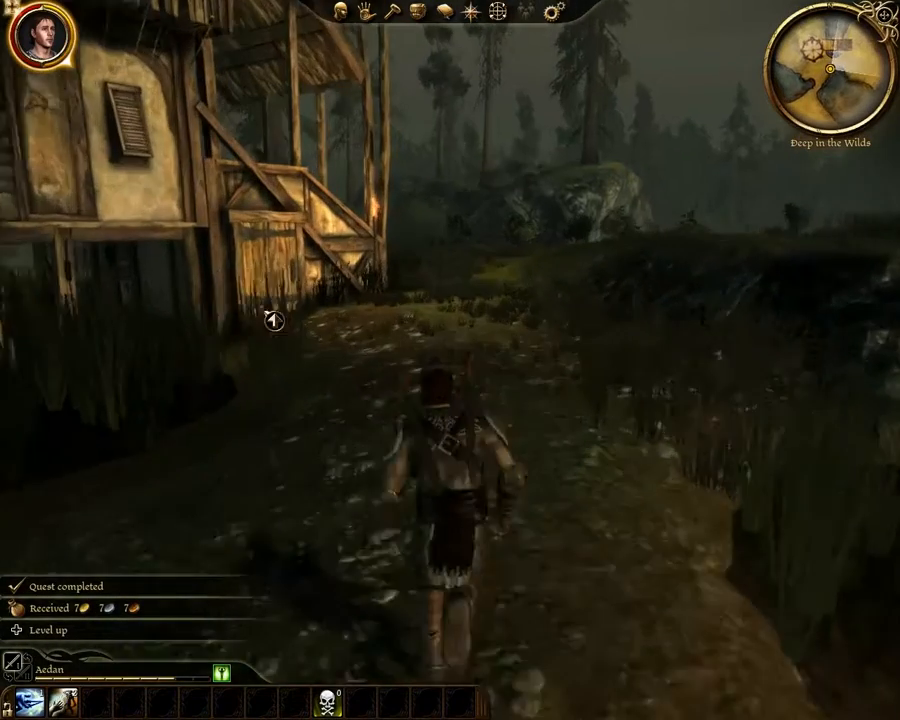
pyautogui.press('w')
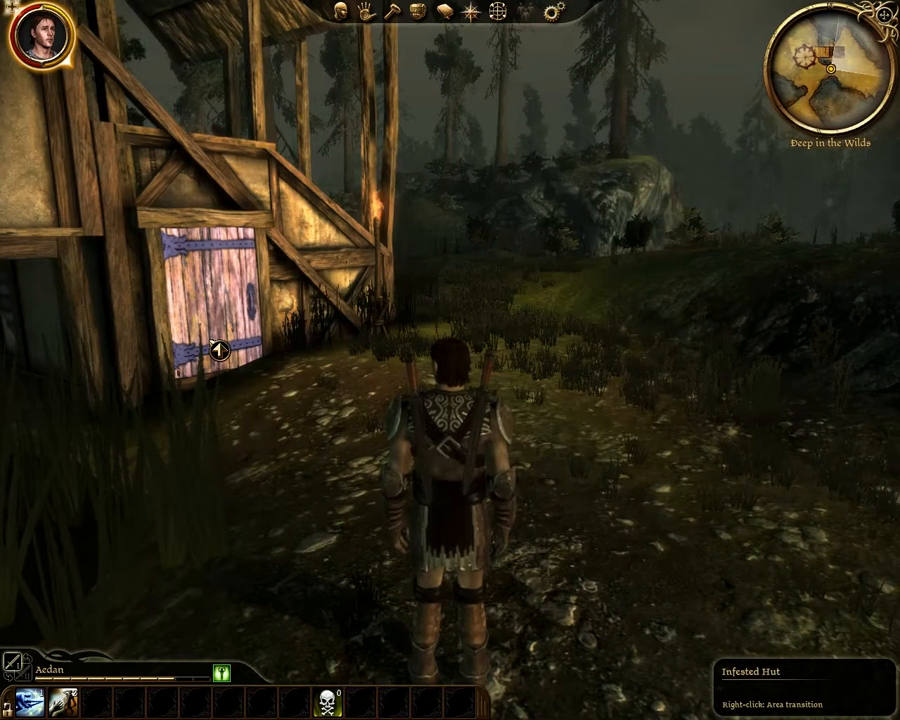
pyautogui.rightClick(219, 350)
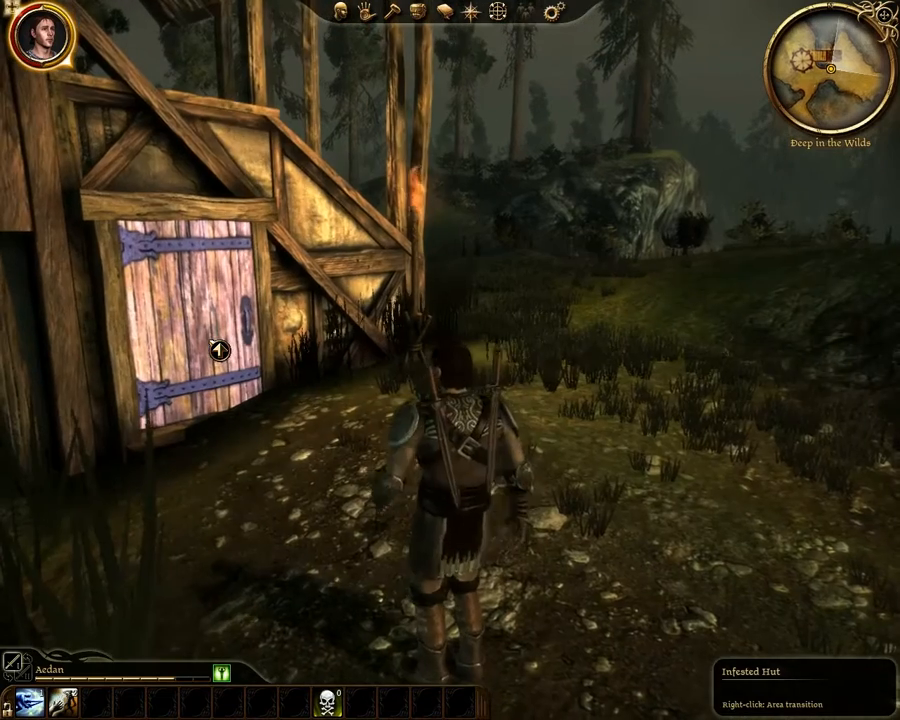
pyautogui.moveTo(227, 474); pyautogui.dragTo(30, 474, button='right')
pyautogui.press('w')
pyautogui.moveTo(272, 535); pyautogui.dragTo(403, 540, button='right')
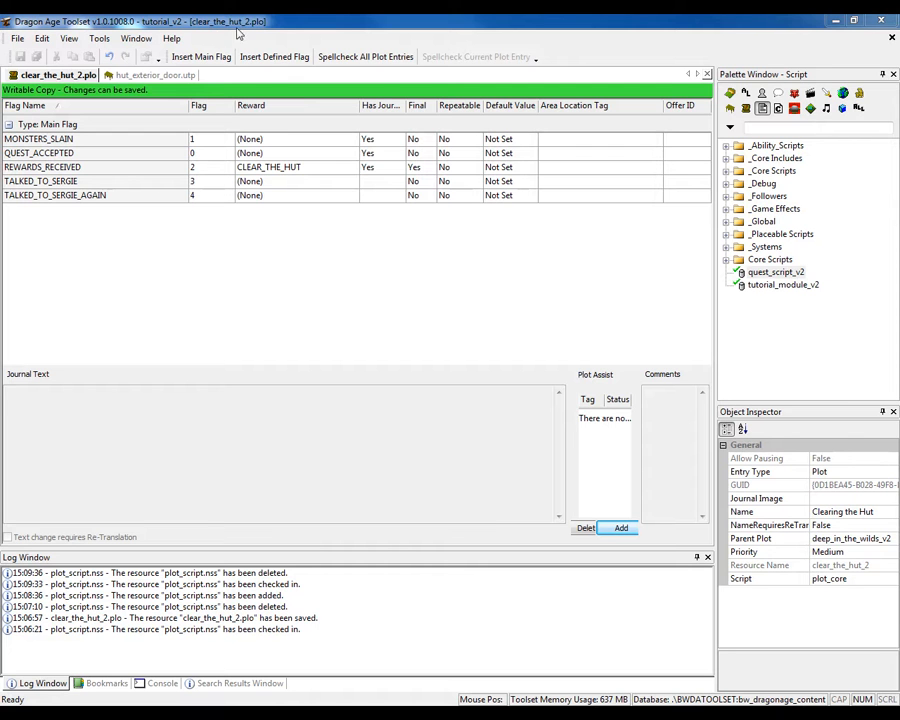
# Switch to the Dragon Age Toolset and create a new script resource named plot_script in the tutorial_v2 module.
pyautogui.click(20, 40)
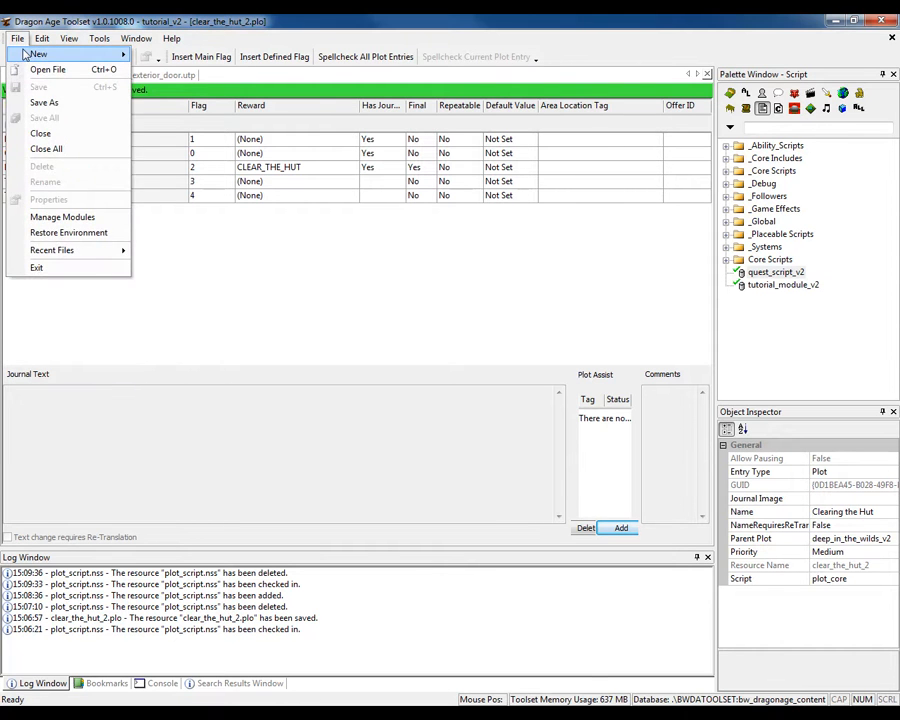
pyautogui.moveTo(27, 55)
pyautogui.click(160, 365)
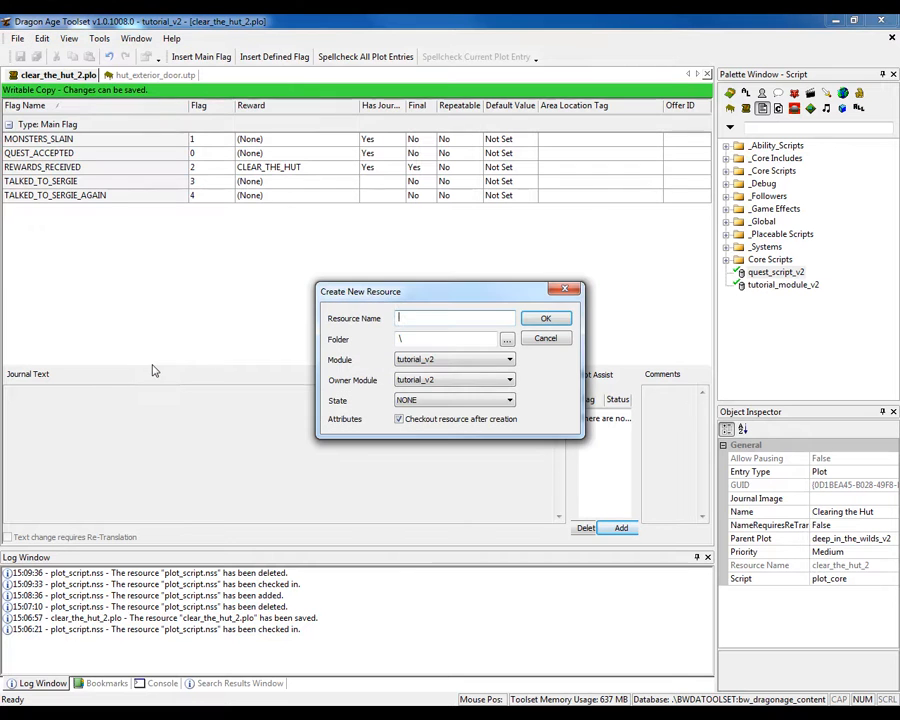
pyautogui.write('plot_script')
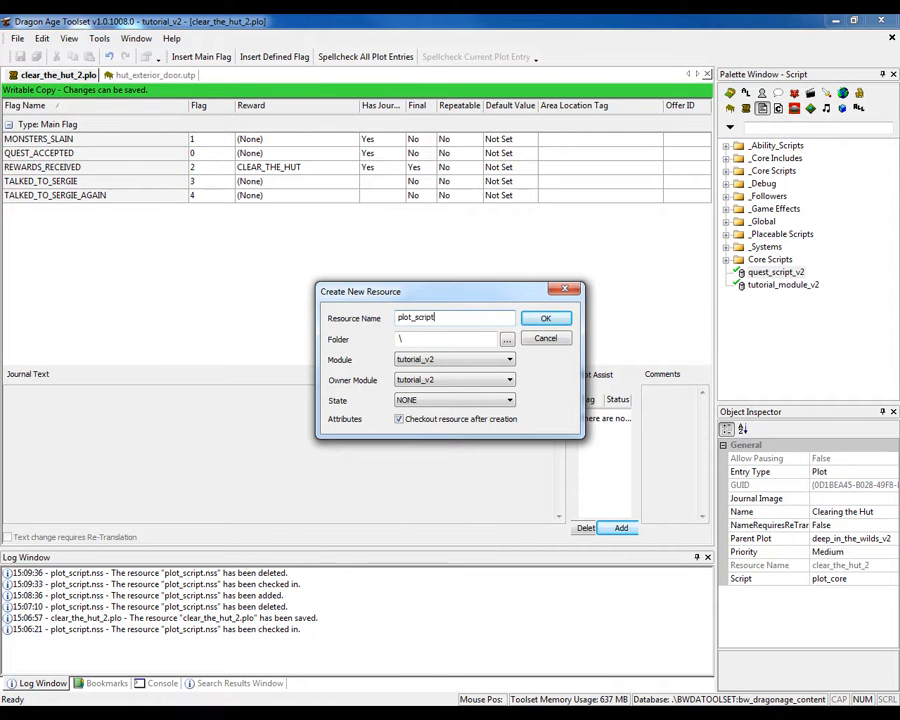
pyautogui.press('Return')
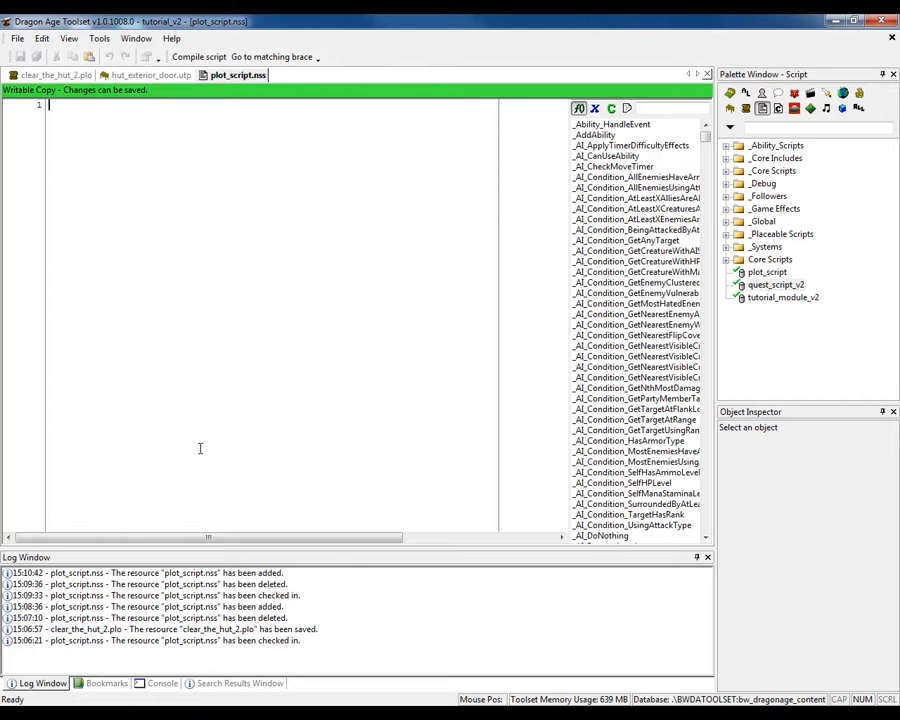
# Copy the whole plot_script text from Notepad and paste it into the empty plot_script.nss script.
pyautogui.click(277, 714)
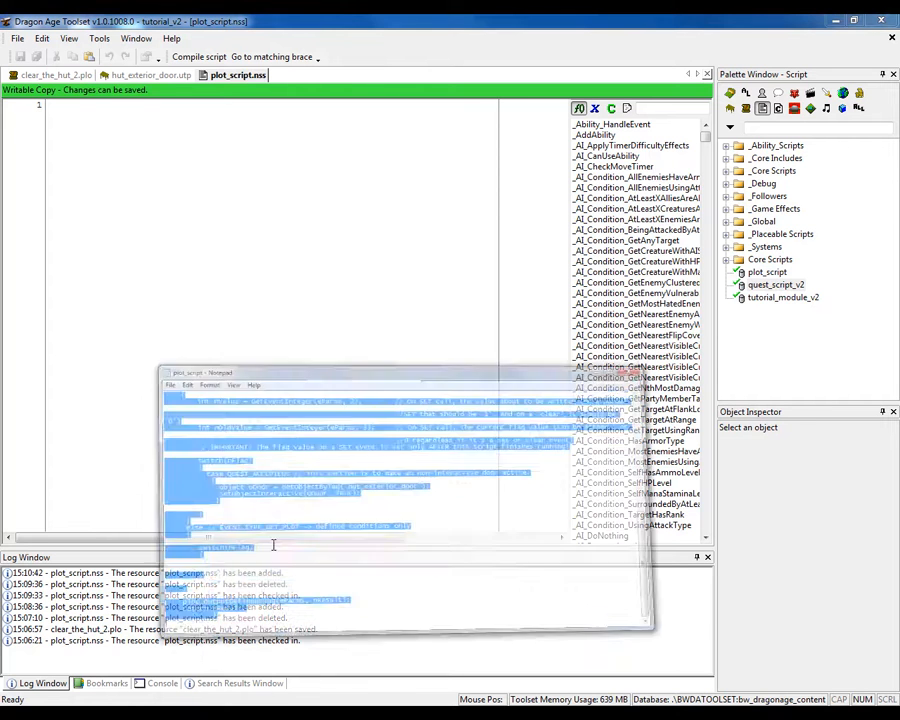
pyautogui.click(156, 272)
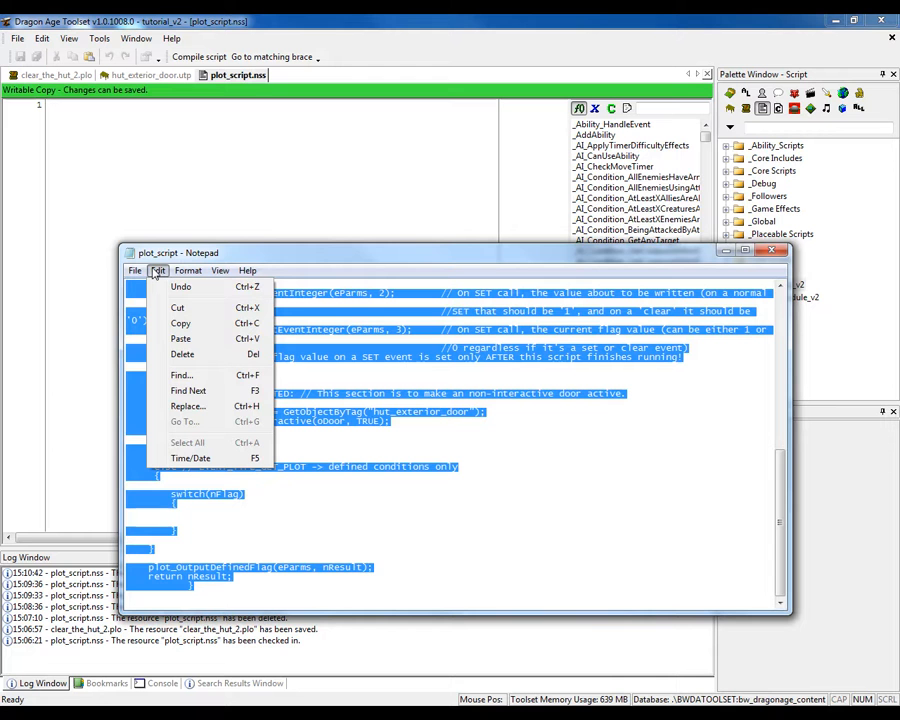
pyautogui.click(195, 330)
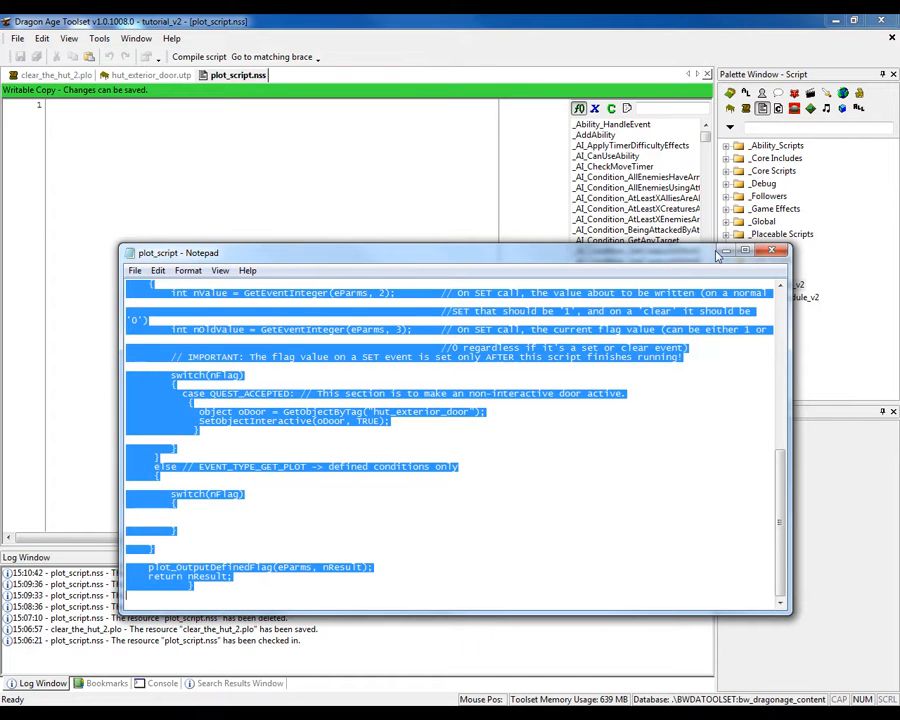
pyautogui.click(724, 251)
pyautogui.click(42, 38)
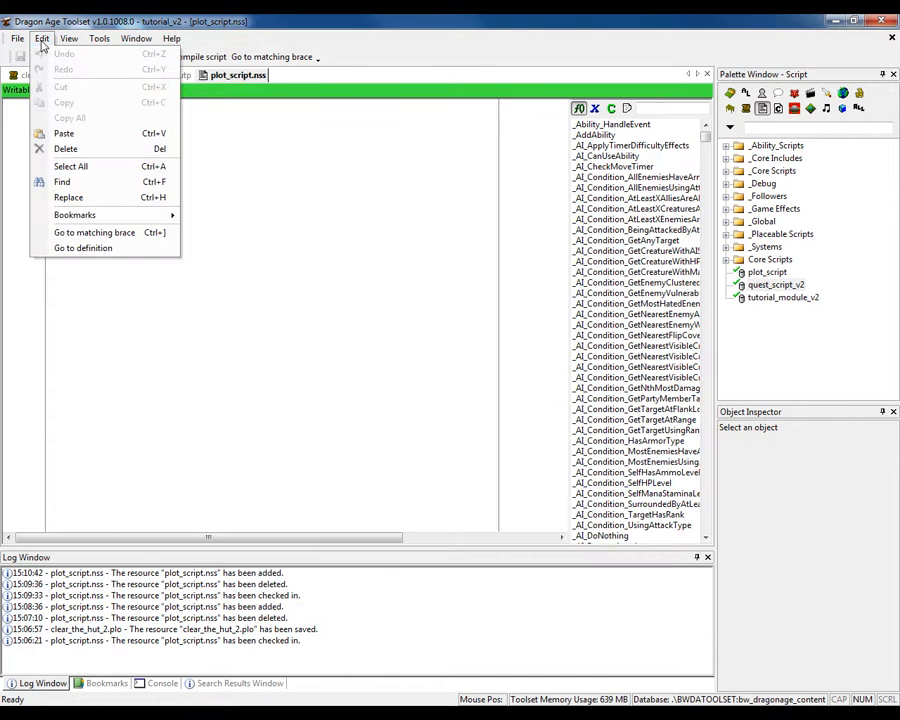
pyautogui.click(66, 132)
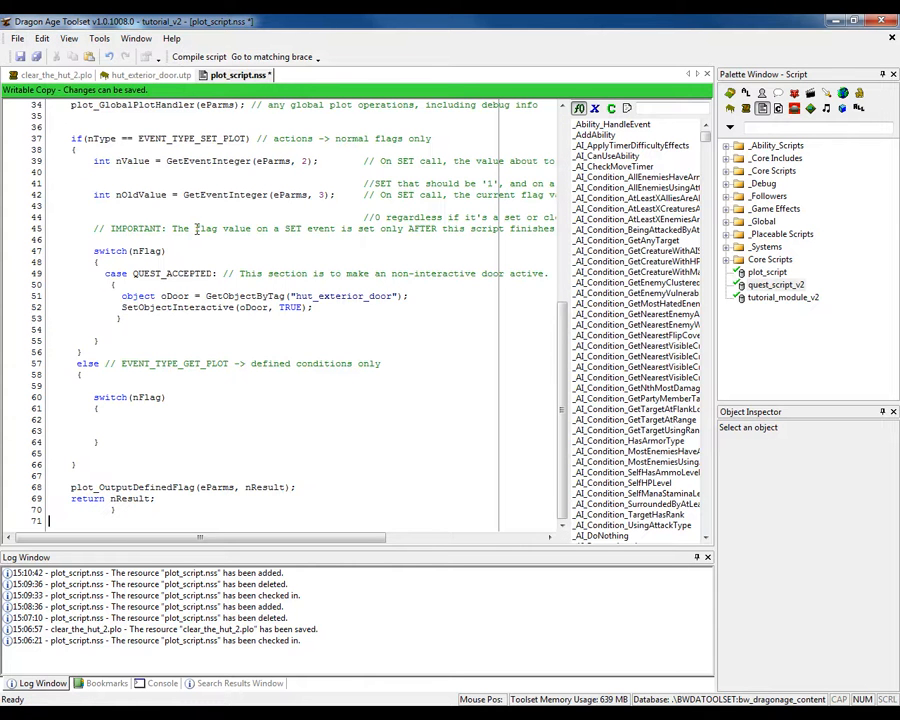
# Check the script's plt_clear_the_hut_2 include against the plot name in the palette, and review the code down to the QUEST_ACCEPTED case.
pyautogui.scroll(7, 565, 314)
pyautogui.scroll(4, 565, 314)
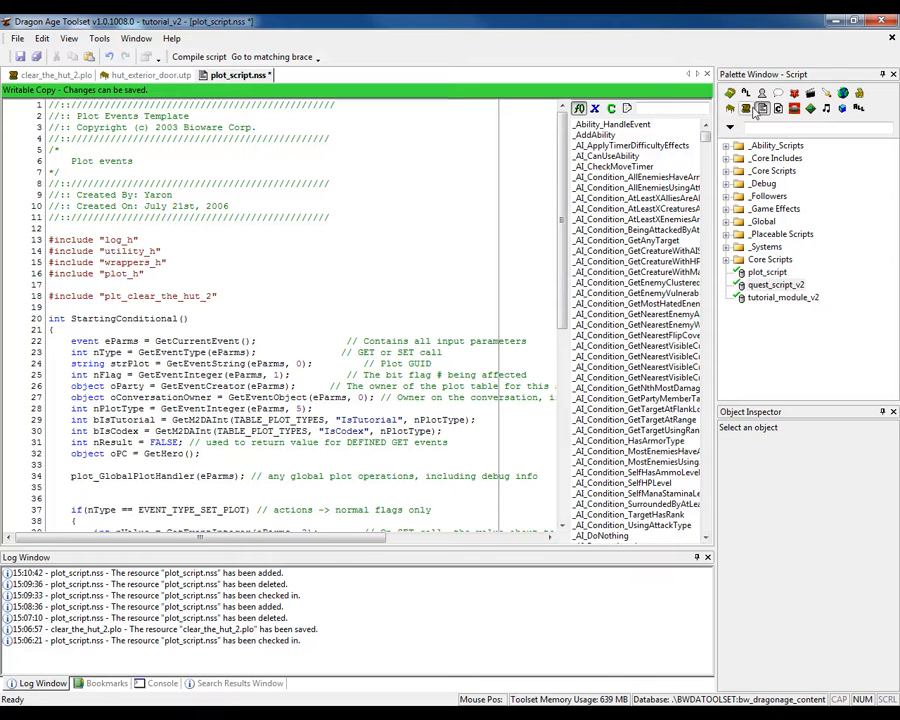
pyautogui.click(746, 109)
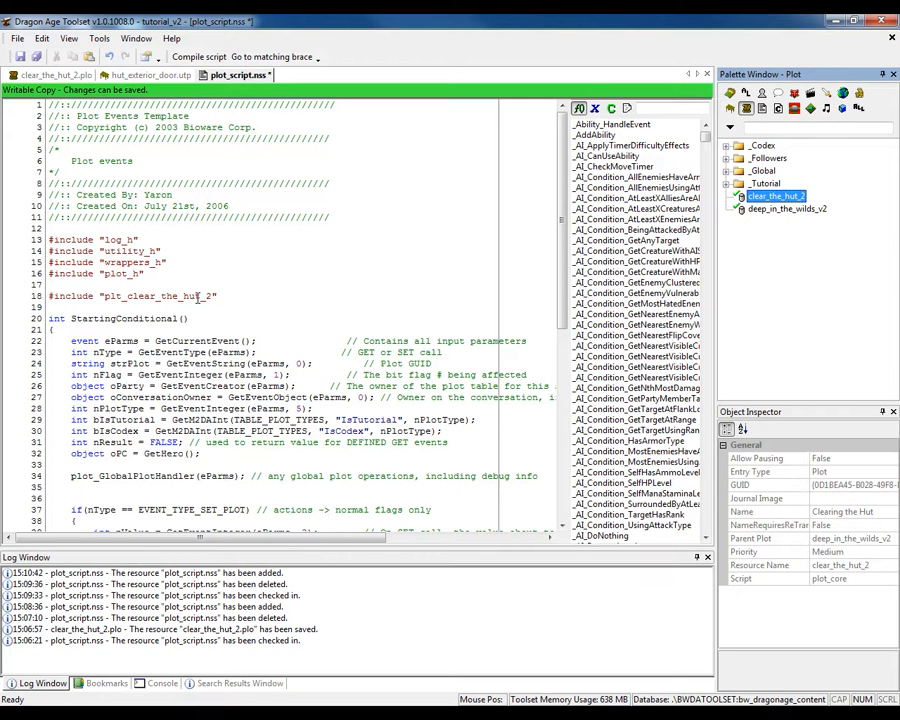
pyautogui.moveTo(126, 296); pyautogui.dragTo(214, 296)
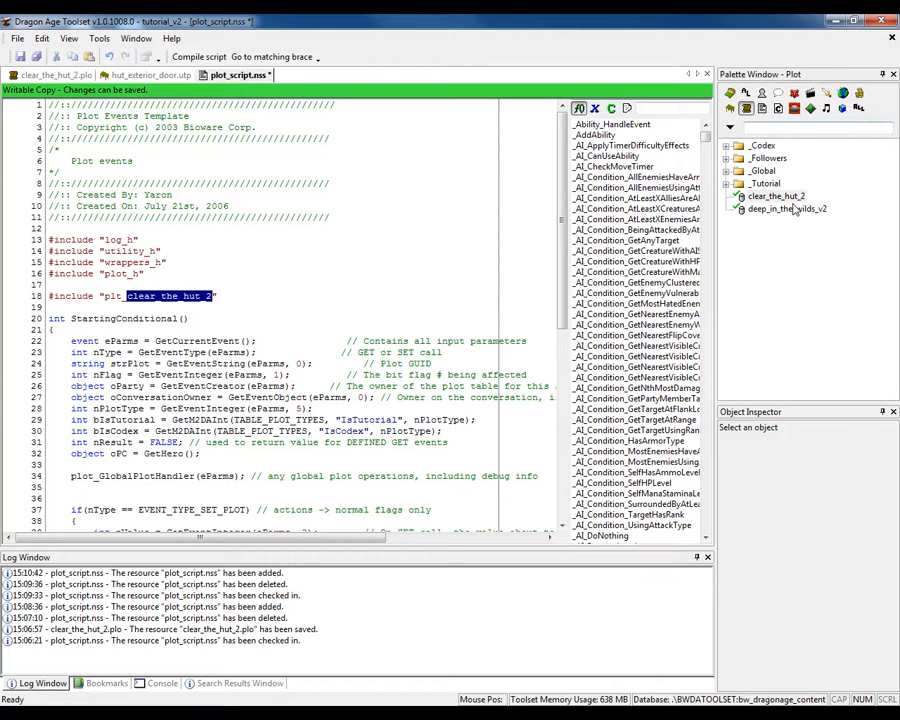
pyautogui.click(320, 352)
pyautogui.scroll(-5, 320, 351)
pyautogui.scroll(-3, 320, 352)
pyautogui.scroll(-1, 320, 352)
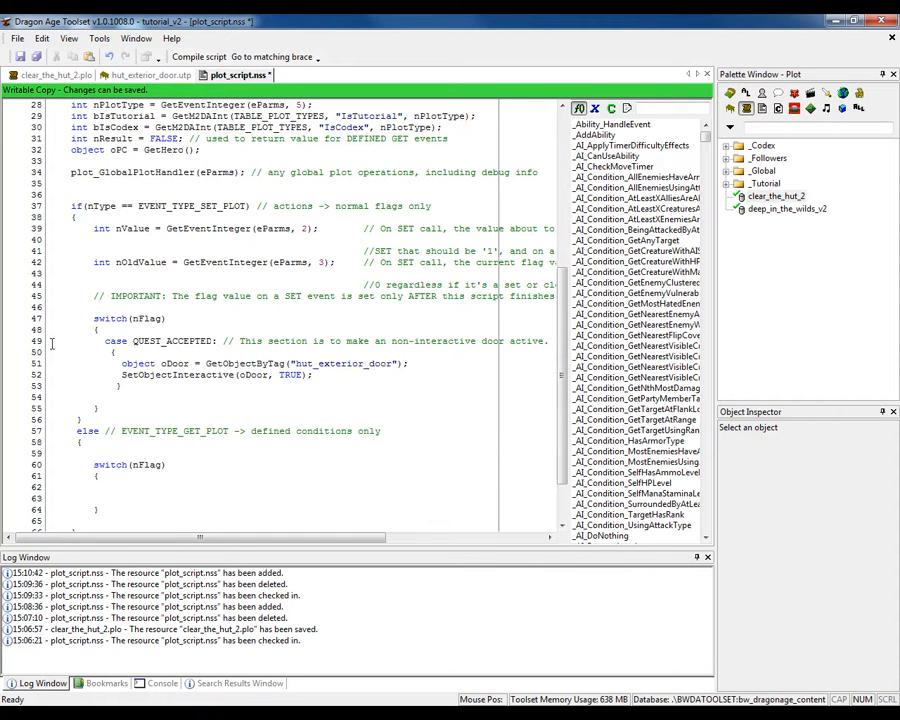
# Review the QUEST_ACCEPTED case and compare its hut_exterior_door tag with the door's name in the placeable palette.
pyautogui.moveTo(49, 342); pyautogui.dragTo(62, 375)
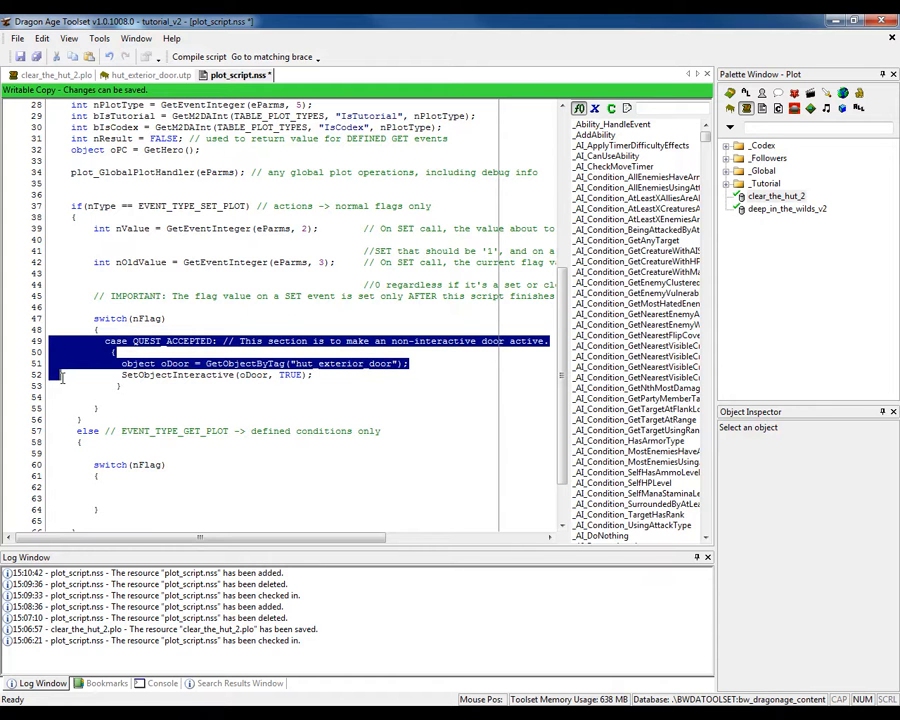
pyautogui.click(348, 374)
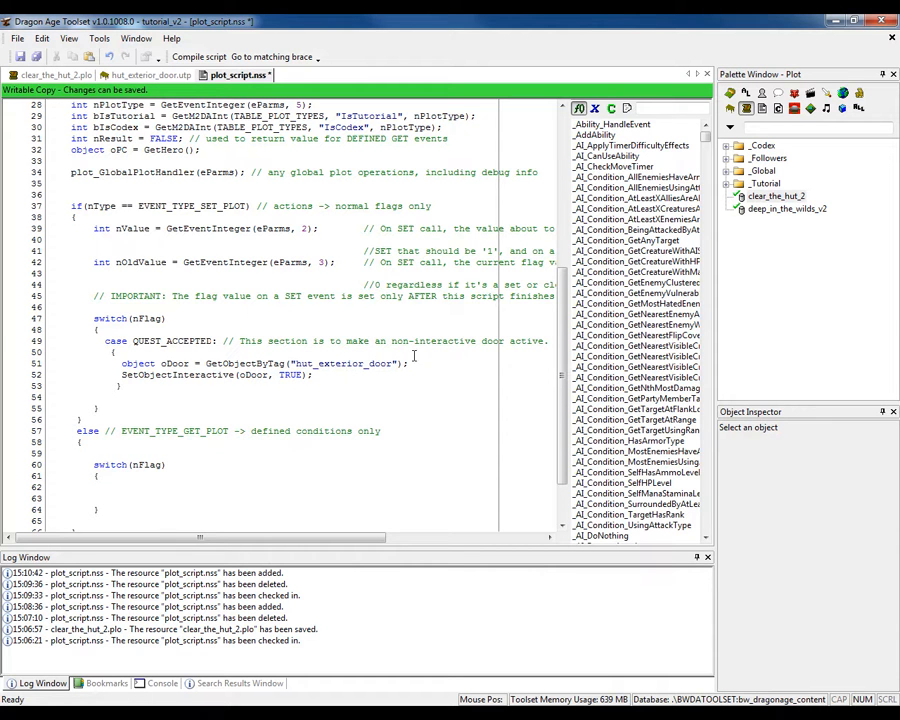
pyautogui.click(735, 108)
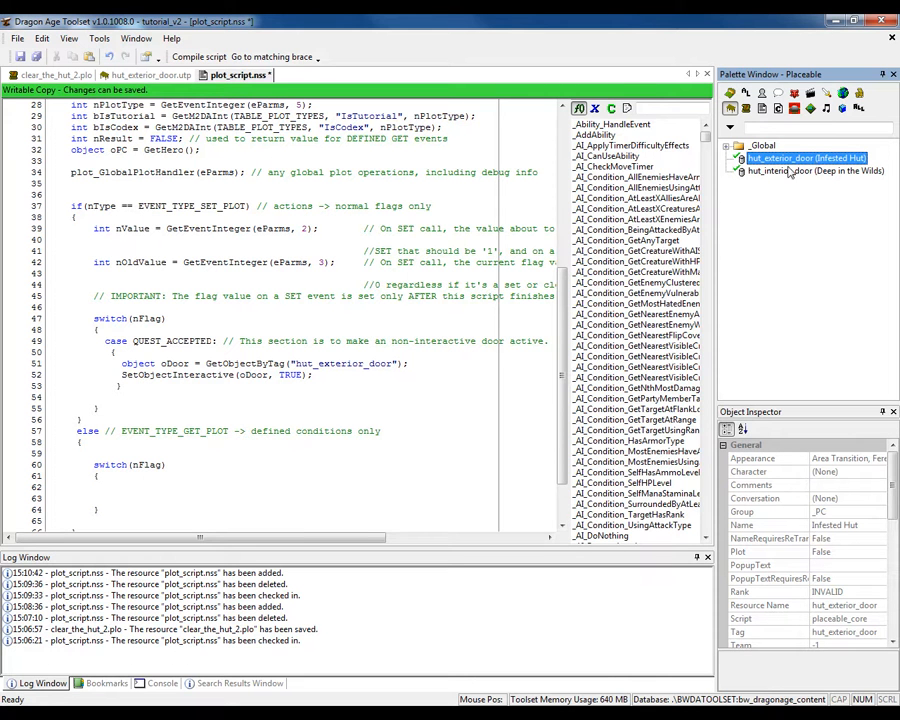
pyautogui.moveTo(295, 363); pyautogui.dragTo(394, 363)
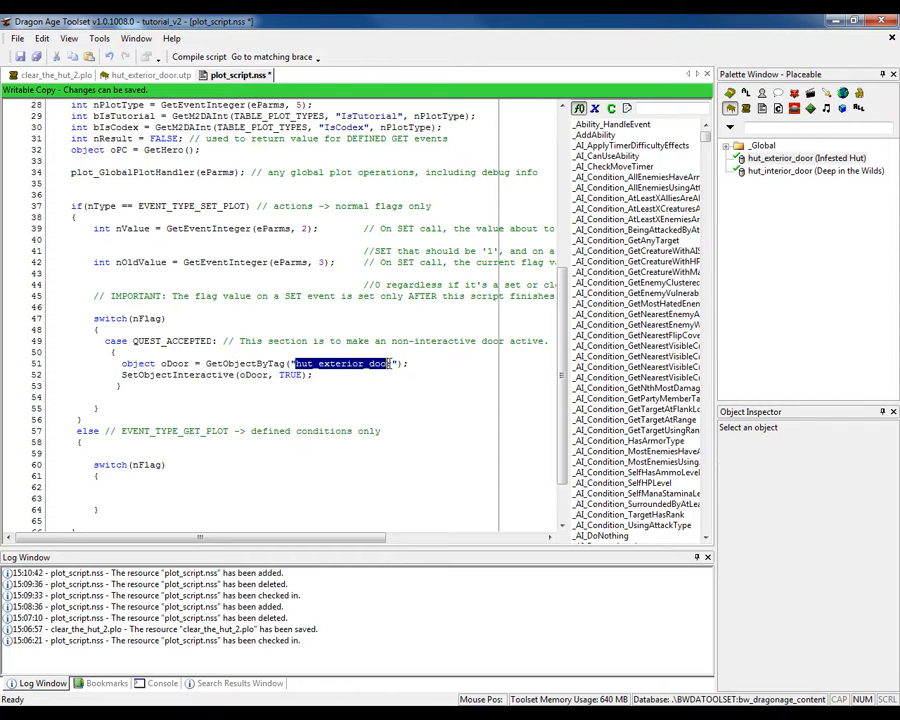
pyautogui.click(805, 159)
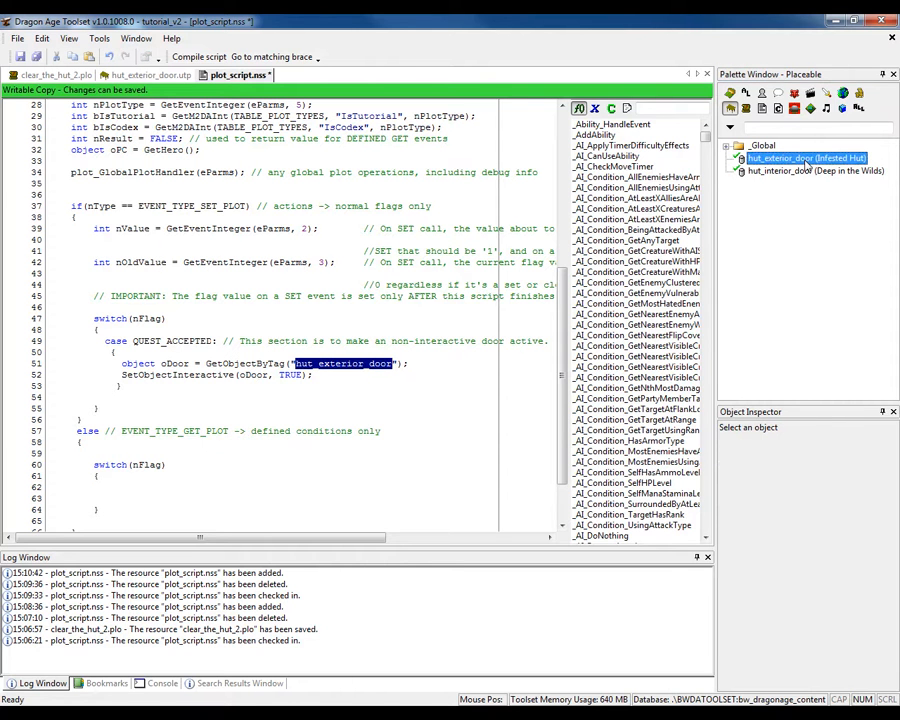
pyautogui.click(418, 398)
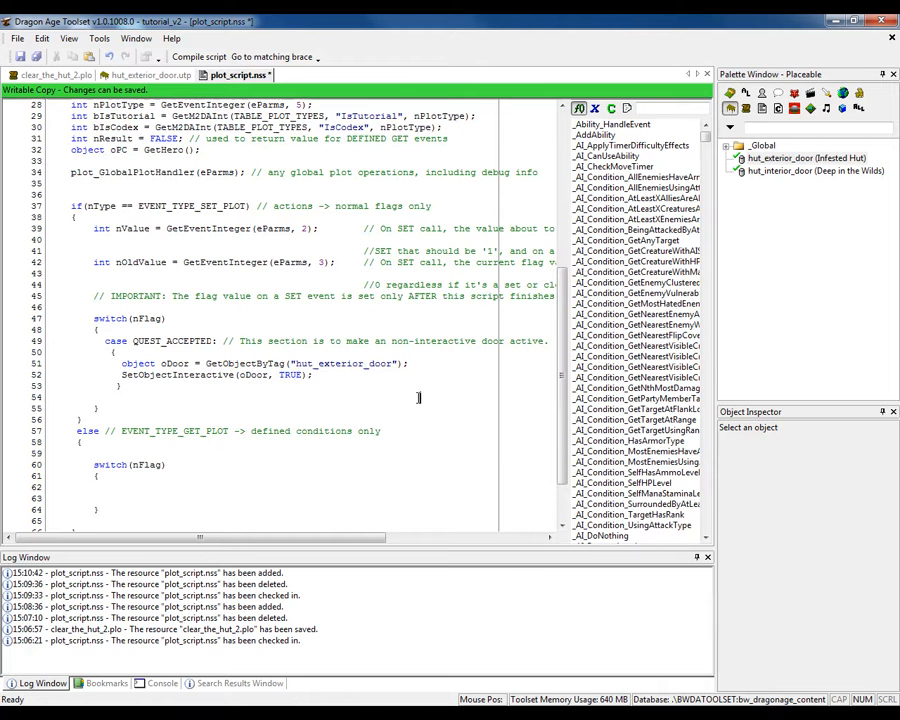
# Compile plot_script.nss, save it and close the script.
pyautogui.moveTo(563, 420); pyautogui.dragTo(544, 246)
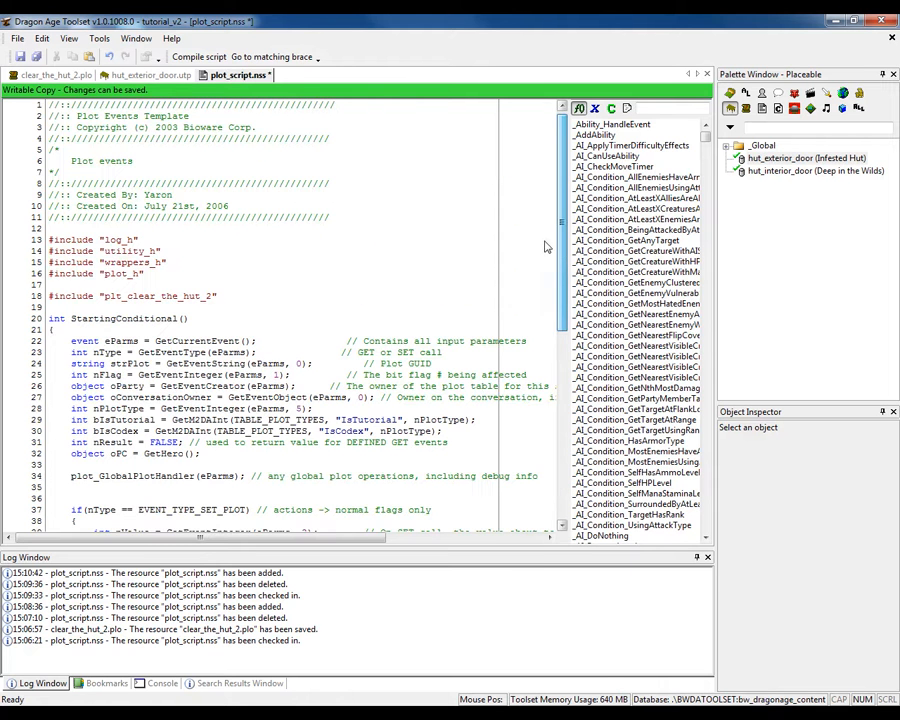
pyautogui.click(185, 57)
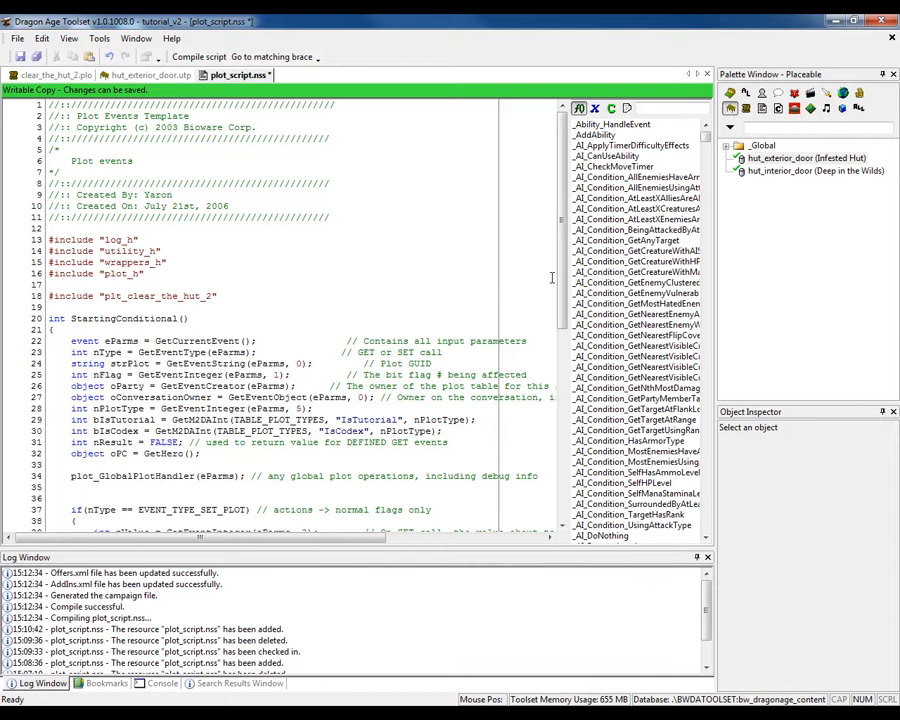
pyautogui.scroll(-10, 418, 358)
pyautogui.scroll(3, 418, 352)
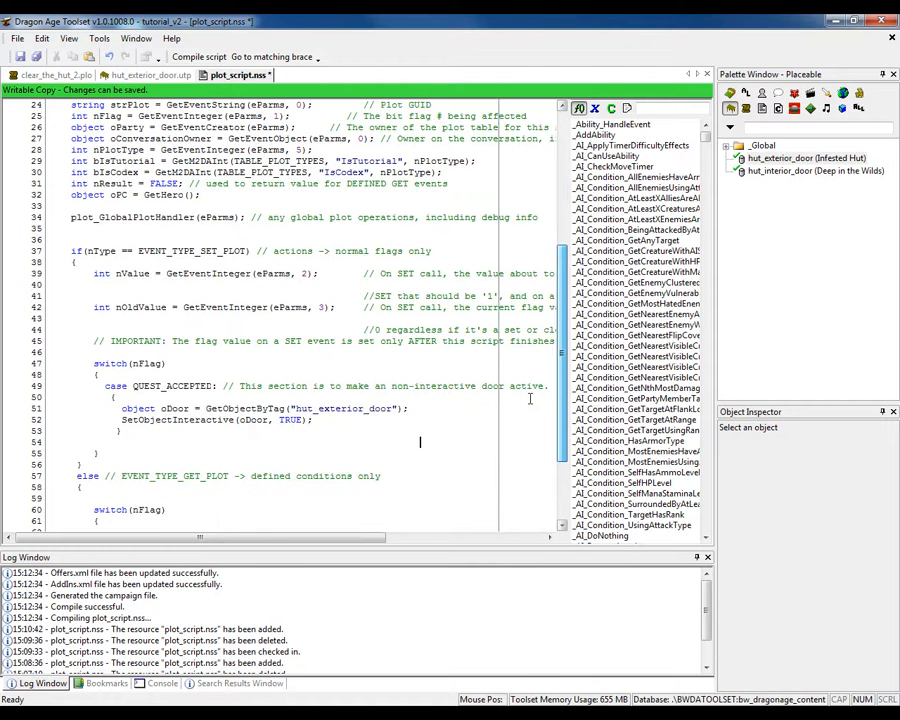
pyautogui.moveTo(564, 418); pyautogui.dragTo(560, 282)
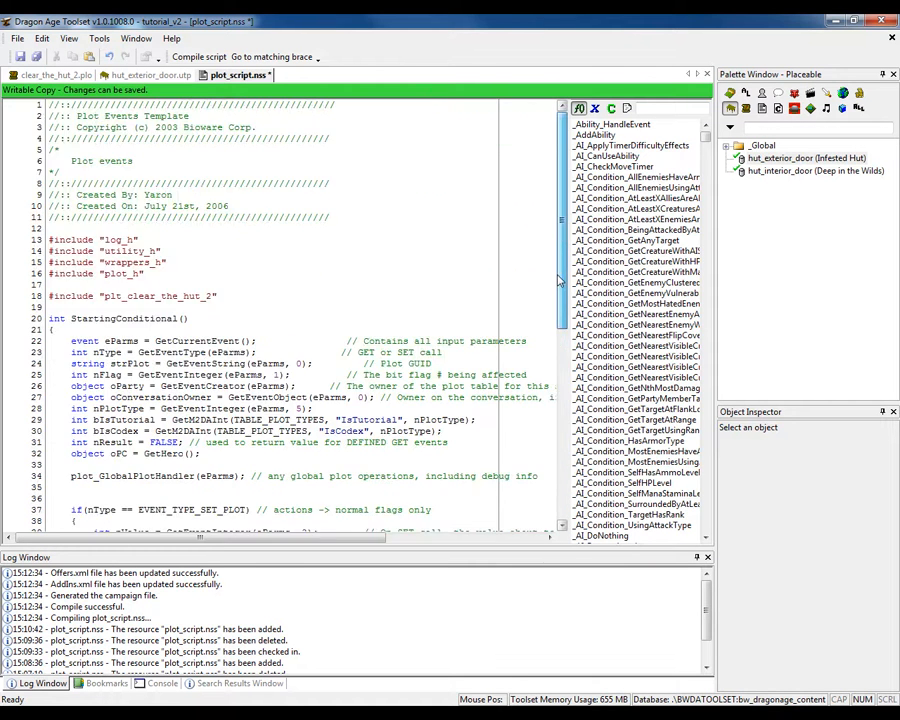
pyautogui.click(19, 57)
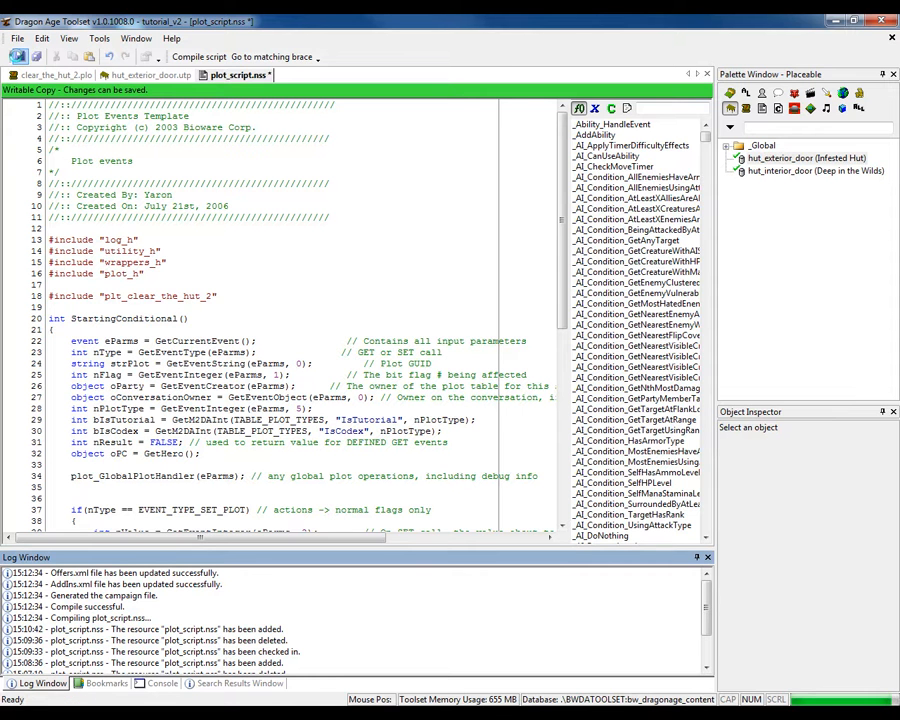
pyautogui.click(707, 75)
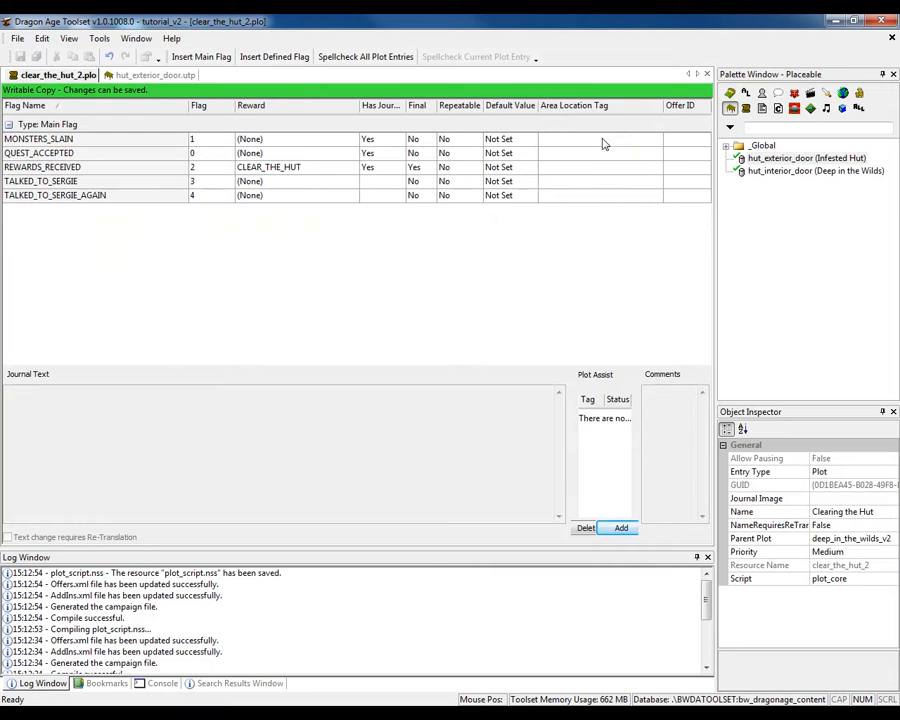
# Assign plot_script as the event script of the clear_the_hut_2 plot and save the plot.
pyautogui.click(748, 110)
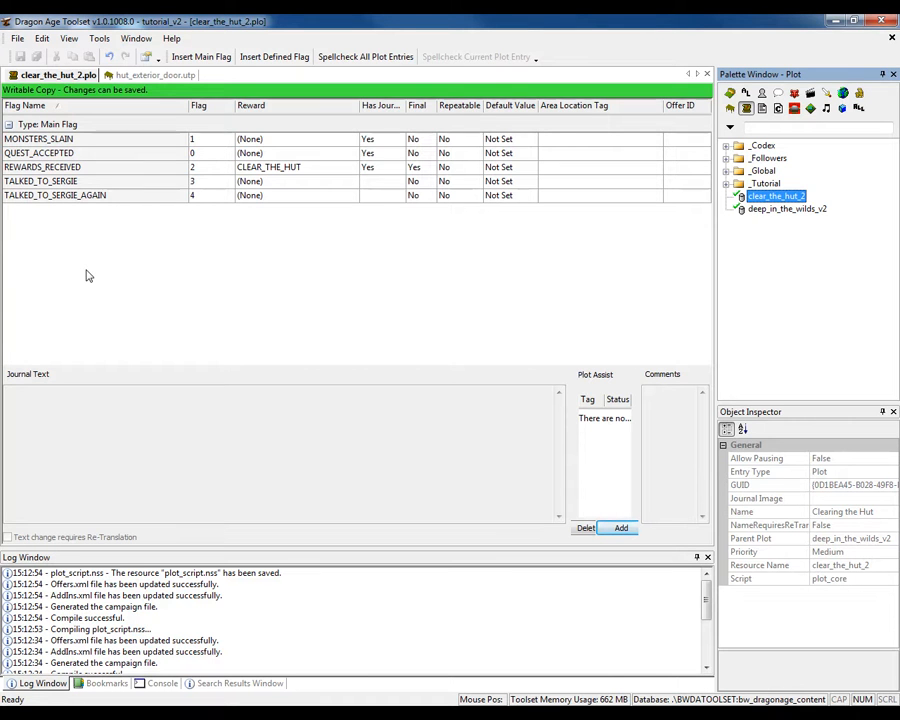
pyautogui.click(135, 279)
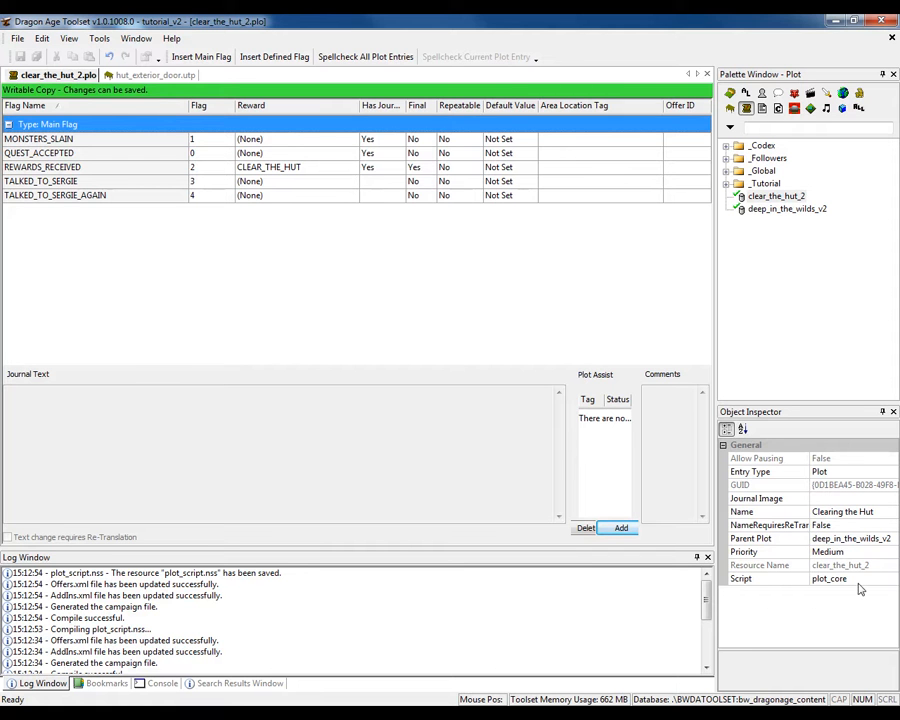
pyautogui.click(888, 582)
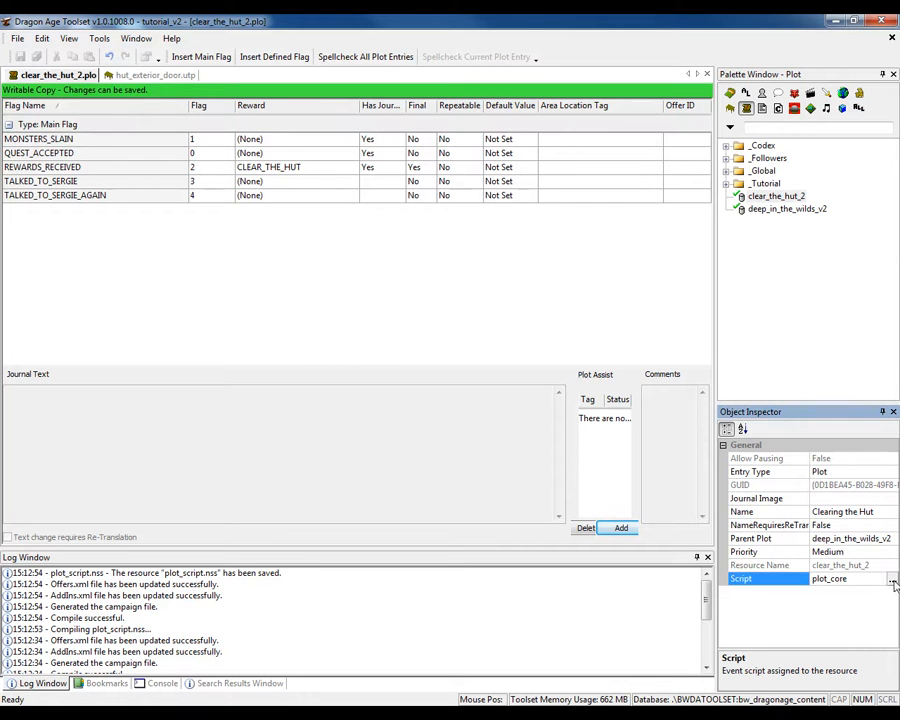
pyautogui.click(891, 580)
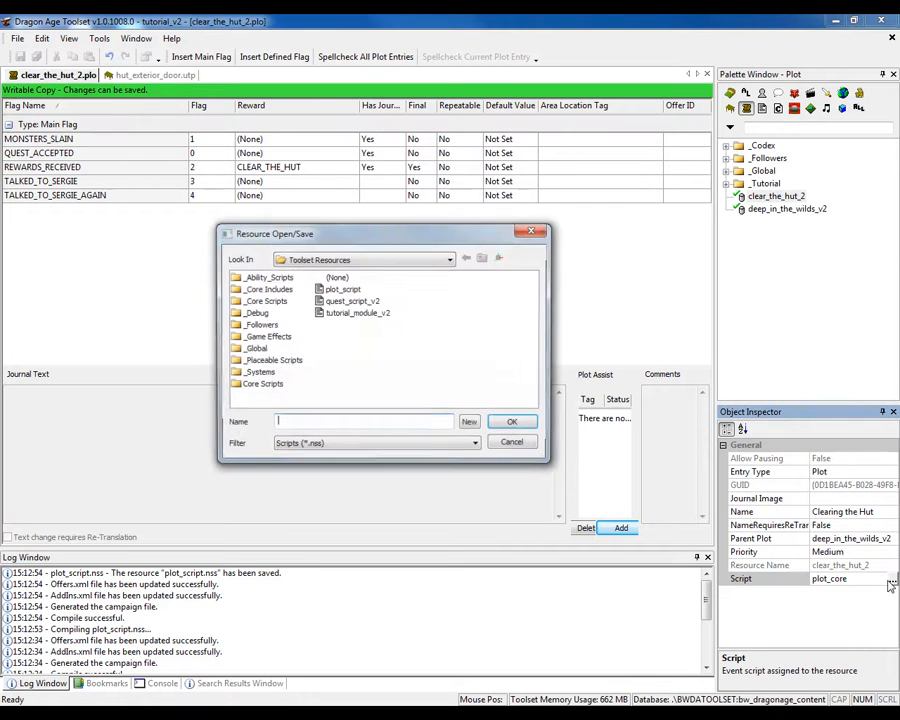
pyautogui.click(340, 290)
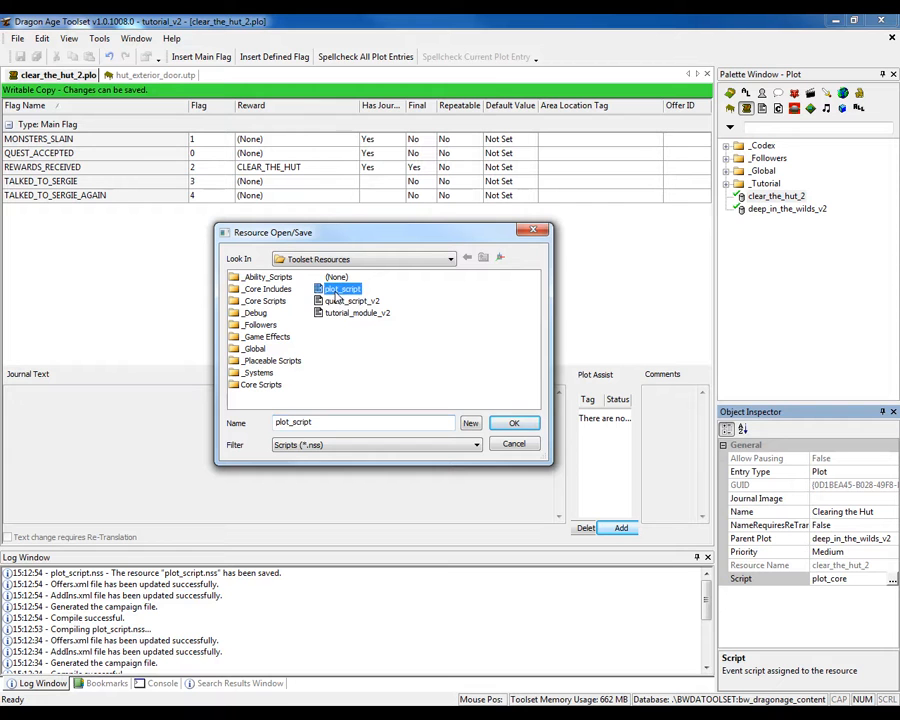
pyautogui.click(511, 423)
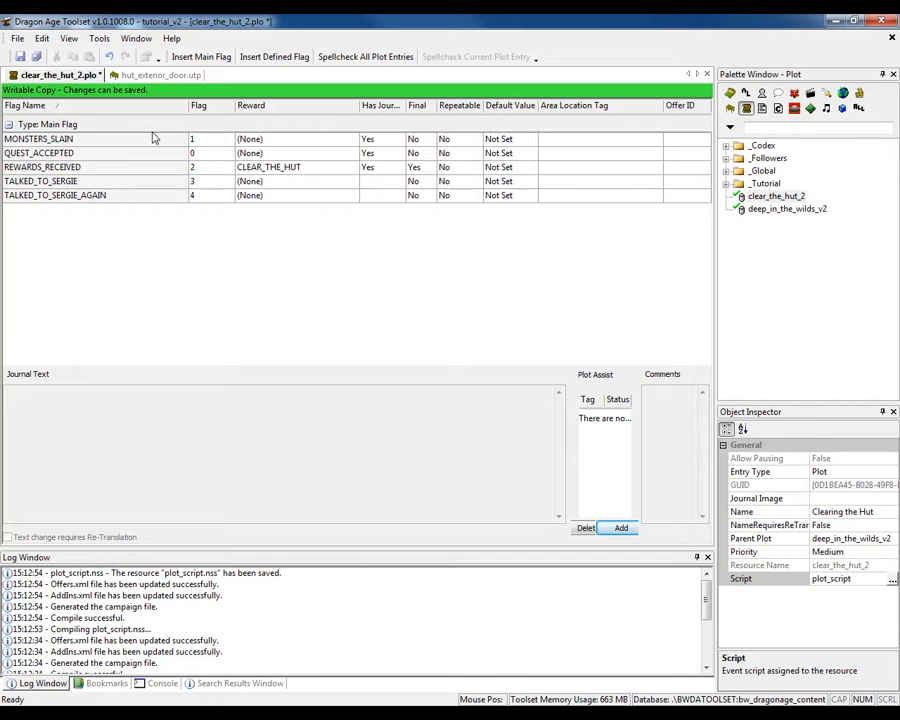
pyautogui.click(20, 59)
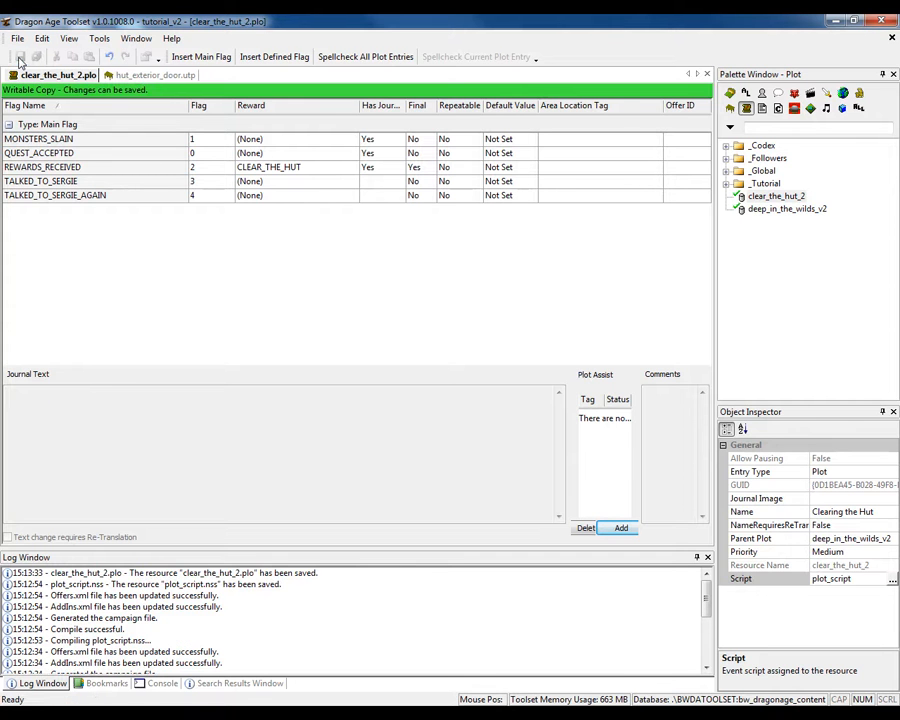
# Set the Interactive property of the hut_exterior_door placeable to False and save it.
pyautogui.click(731, 109)
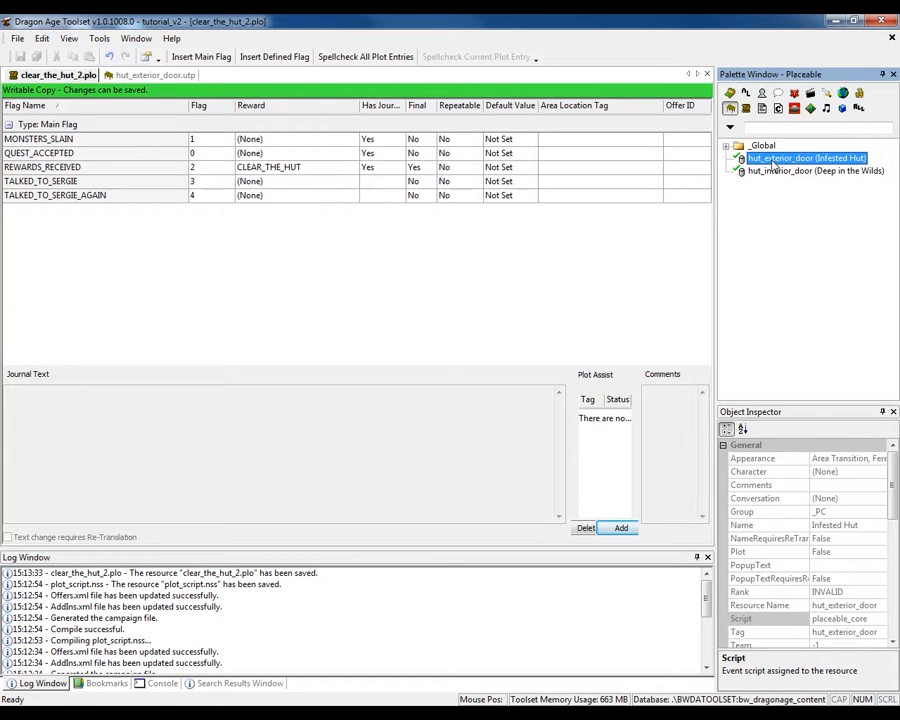
pyautogui.click(184, 77)
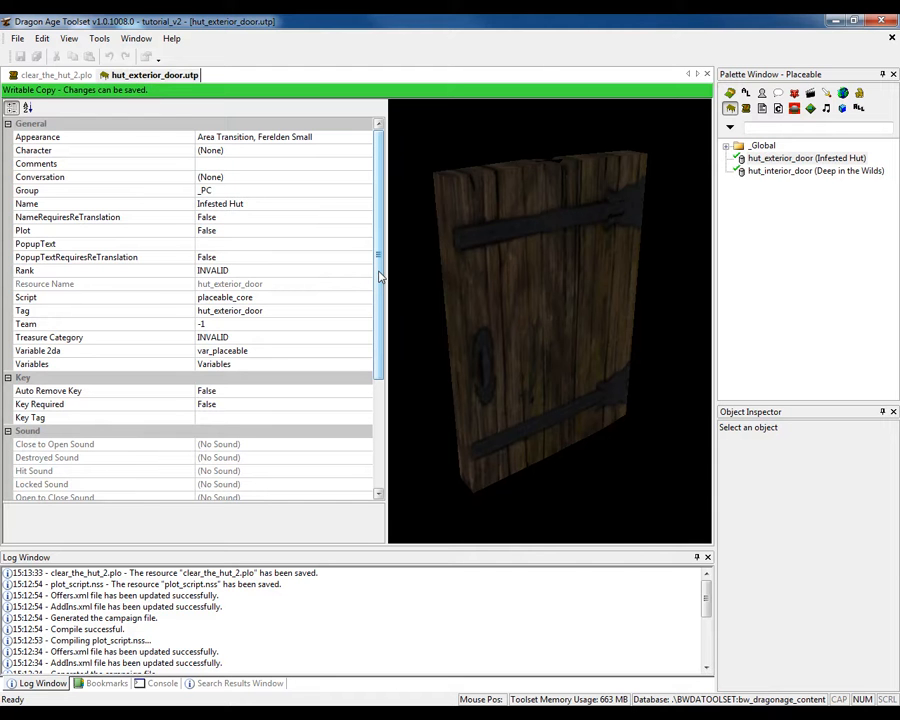
pyautogui.moveTo(380, 277); pyautogui.dragTo(380, 413)
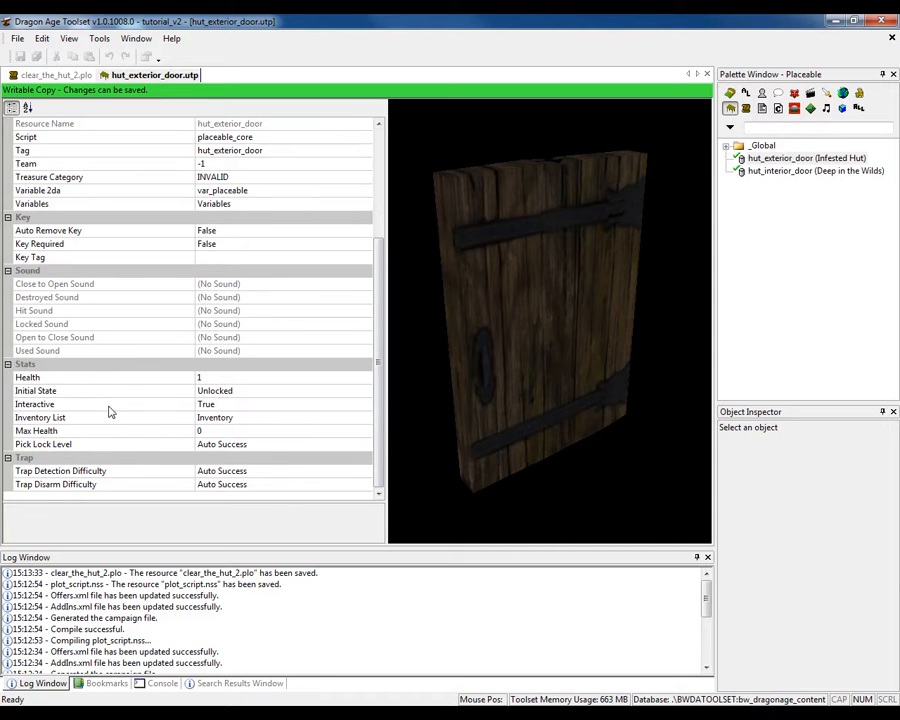
pyautogui.click(300, 405)
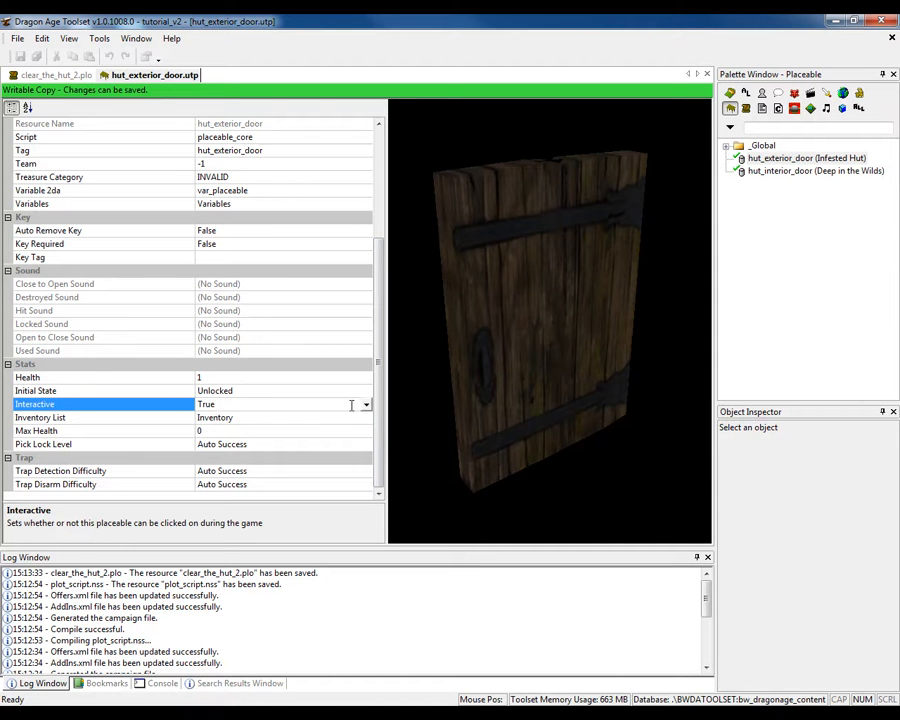
pyautogui.click(365, 404)
pyautogui.click(214, 418)
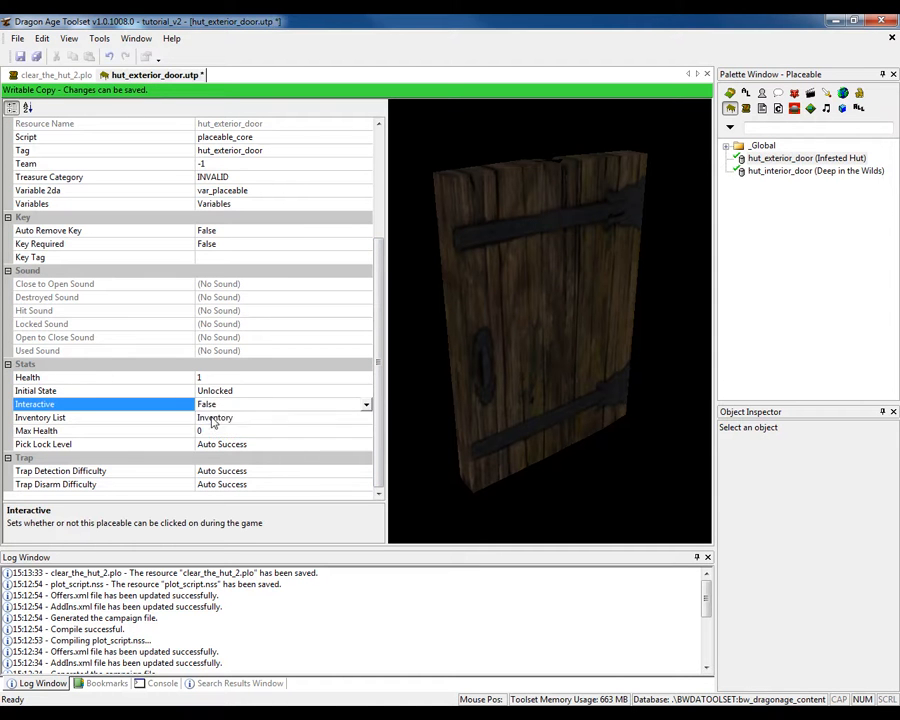
pyautogui.click(19, 56)
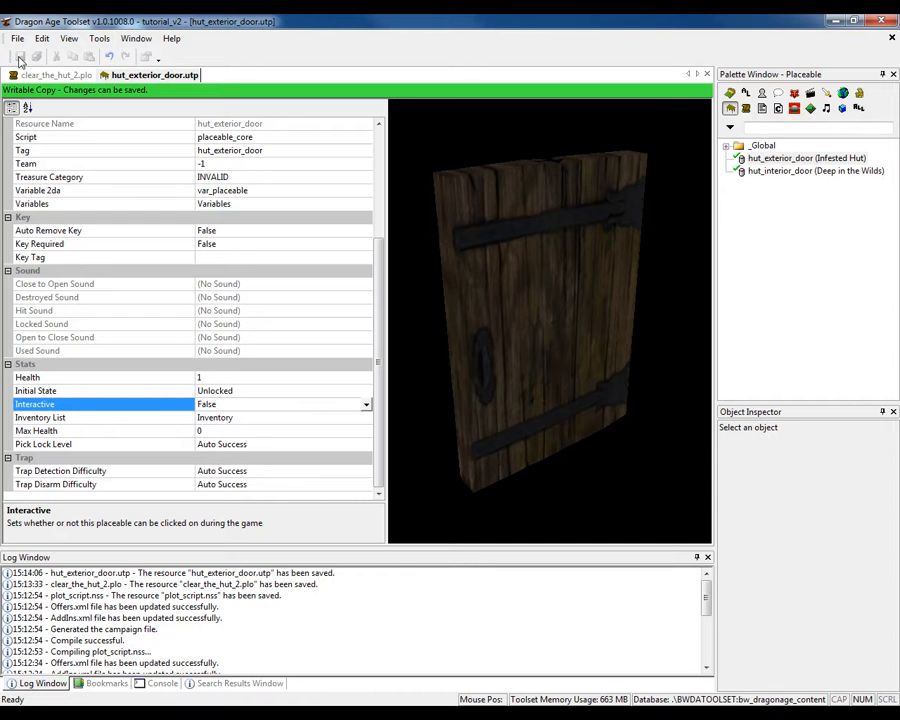
# Export all the module's own resources, from clear_the_hut_2.plo to tutorial_module_v2.nss, with their dependent resources.
pyautogui.click(859, 108)
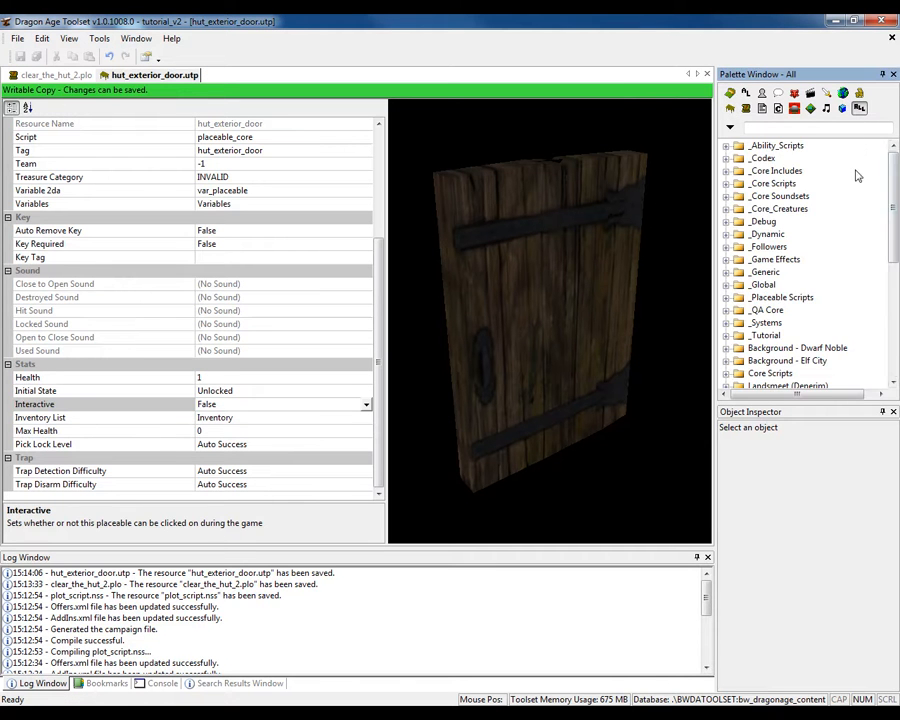
pyautogui.scroll(-8, 848, 144)
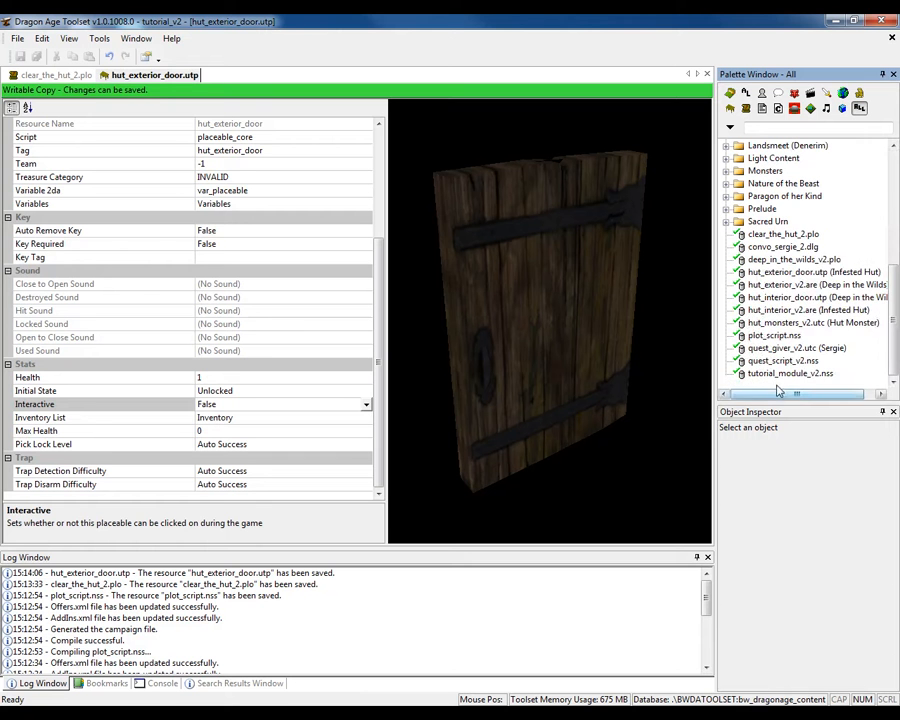
pyautogui.moveTo(774, 381); pyautogui.dragTo(743, 232)
pyautogui.rightClick(762, 234)
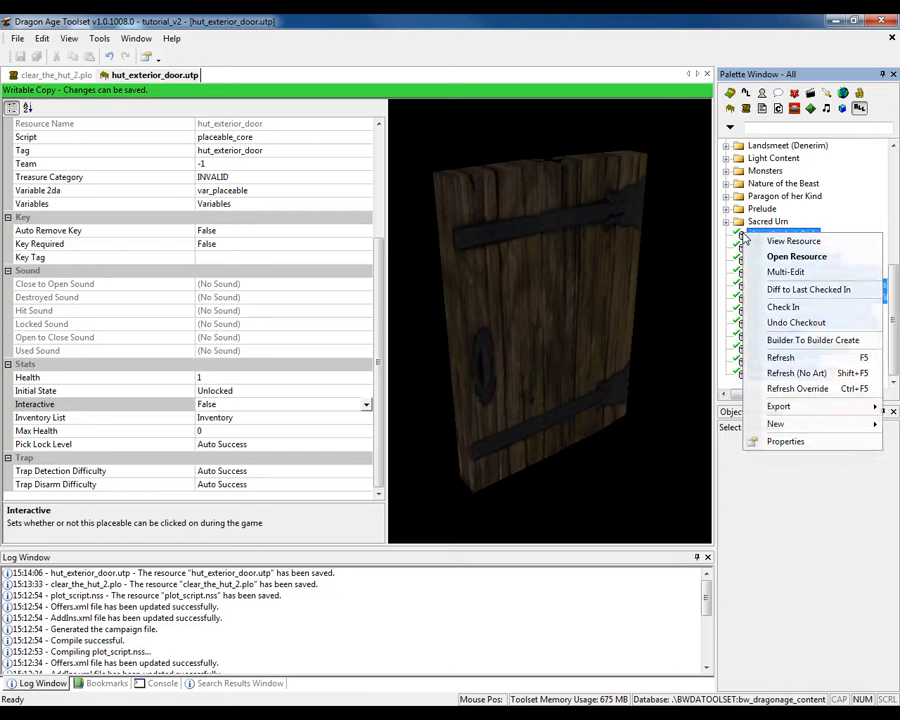
pyautogui.moveTo(788, 407)
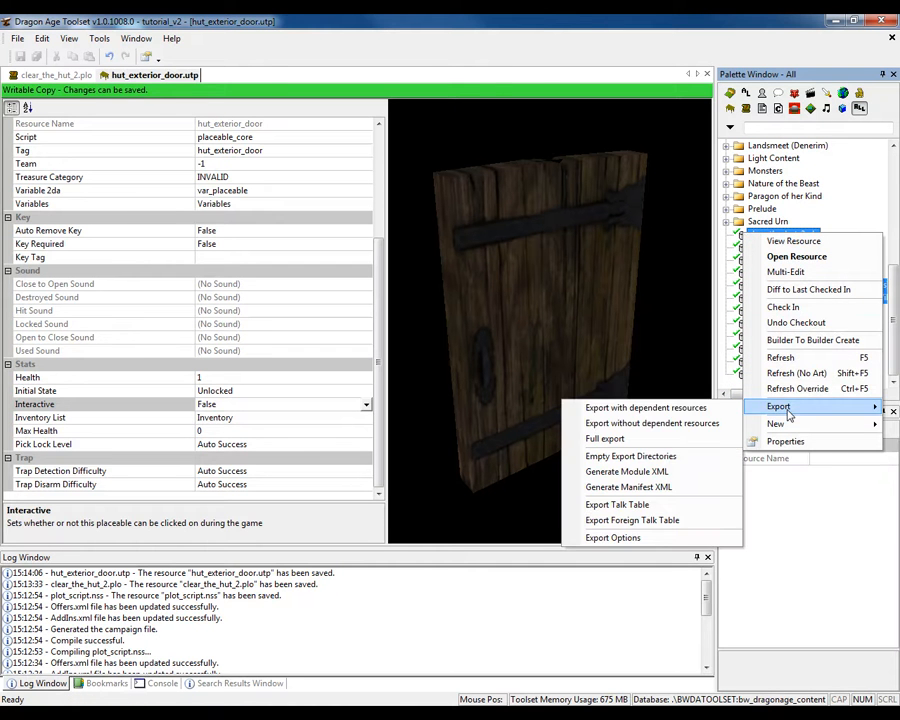
pyautogui.click(673, 424)
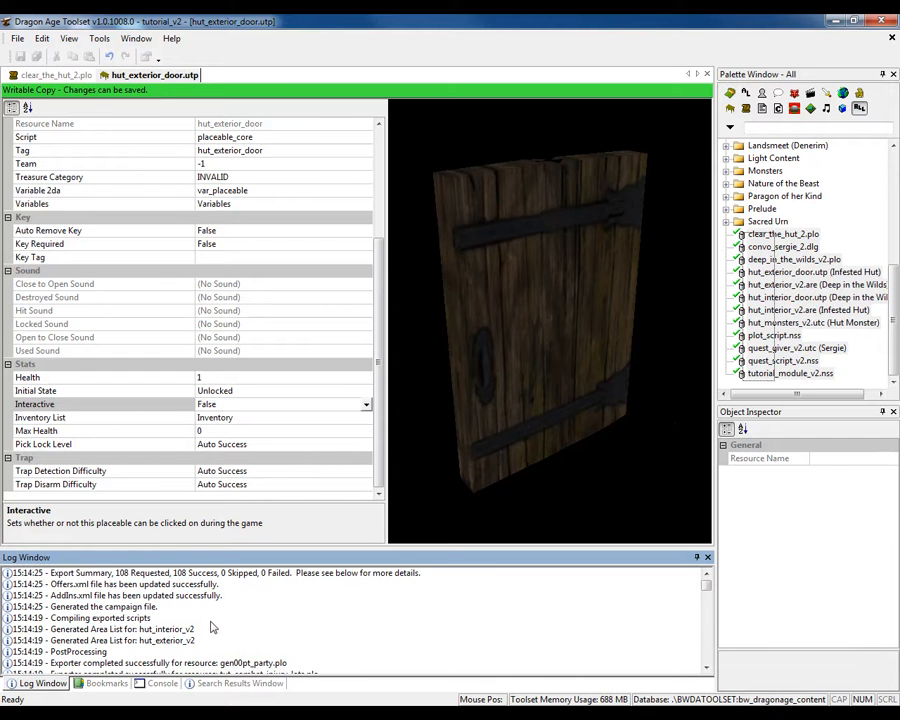
# Look through the export log entries for errors.
pyautogui.scroll(-5, 216, 612)
pyautogui.scroll(-10, 216, 612)
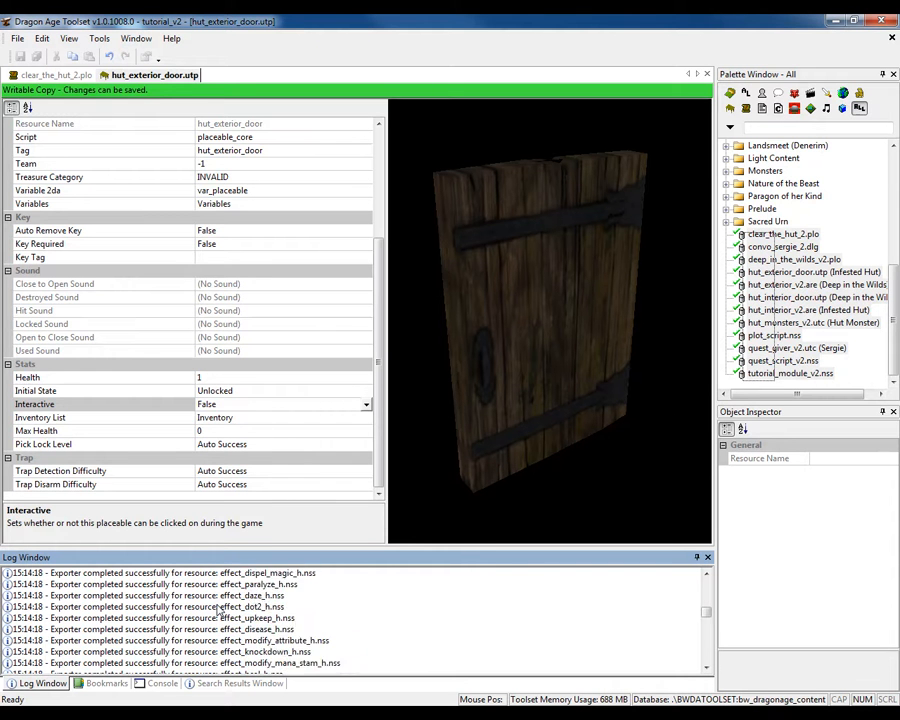
pyautogui.scroll(-3, 216, 612)
pyautogui.click(185, 628)
pyautogui.click(165, 662)
pyautogui.scroll(3, 378, 627)
pyautogui.scroll(15, 378, 627)
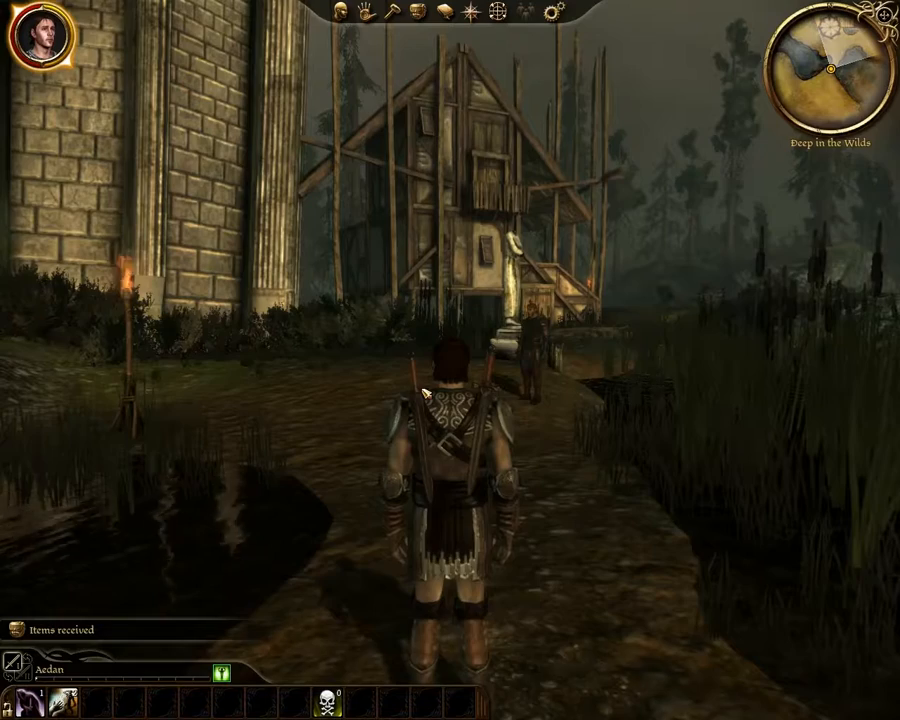
# Switch to the Dragon Age game and walk to the hut's exterior door to test whether it is interactive.
pyautogui.press('w')
pyautogui.press('a')
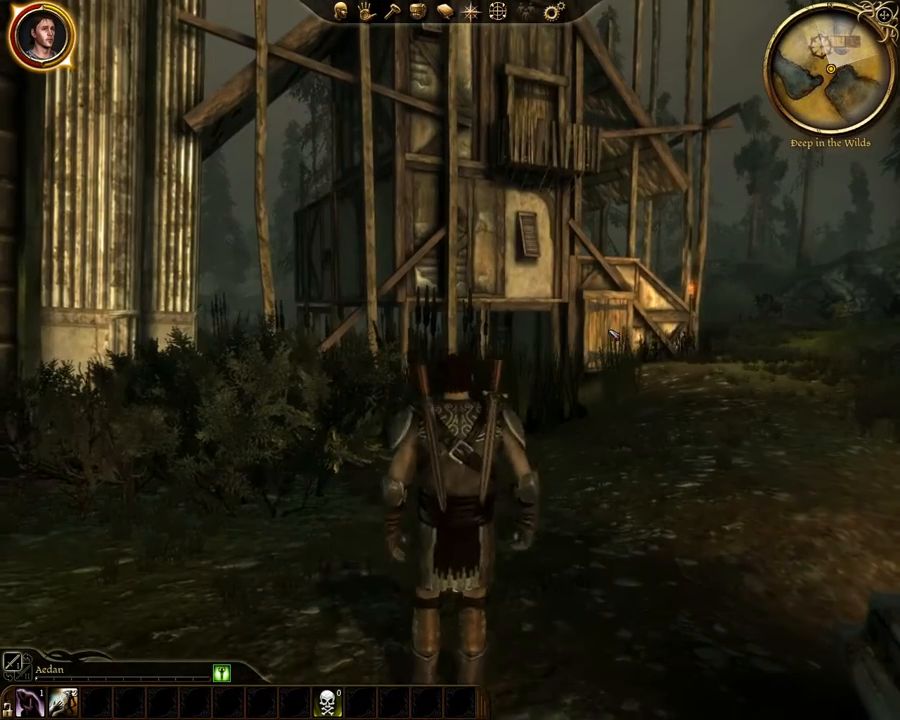
pyautogui.press('d')
pyautogui.press('w')
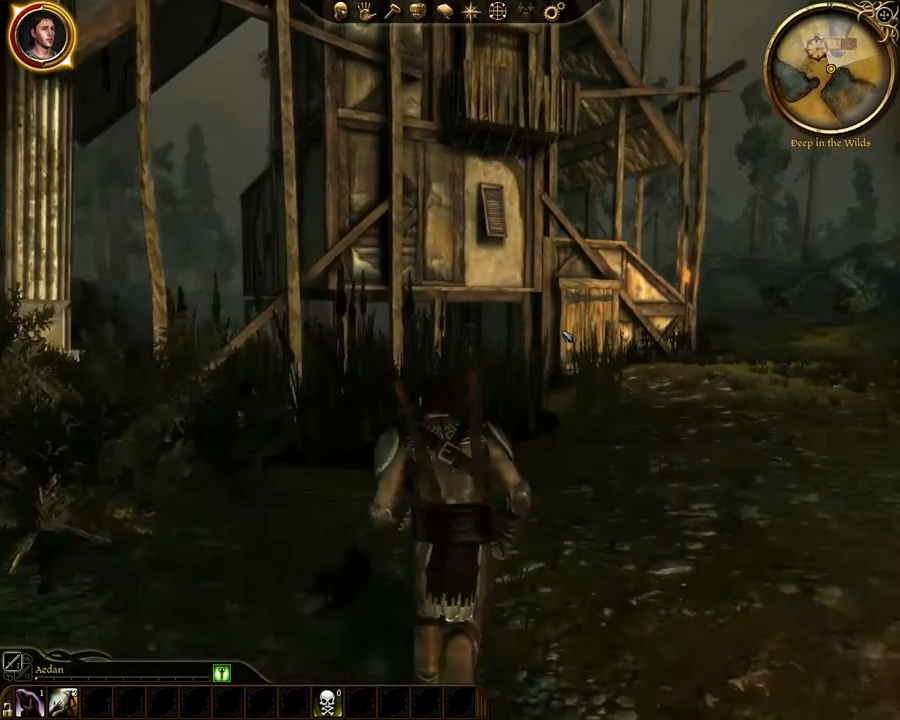
pyautogui.press('w')
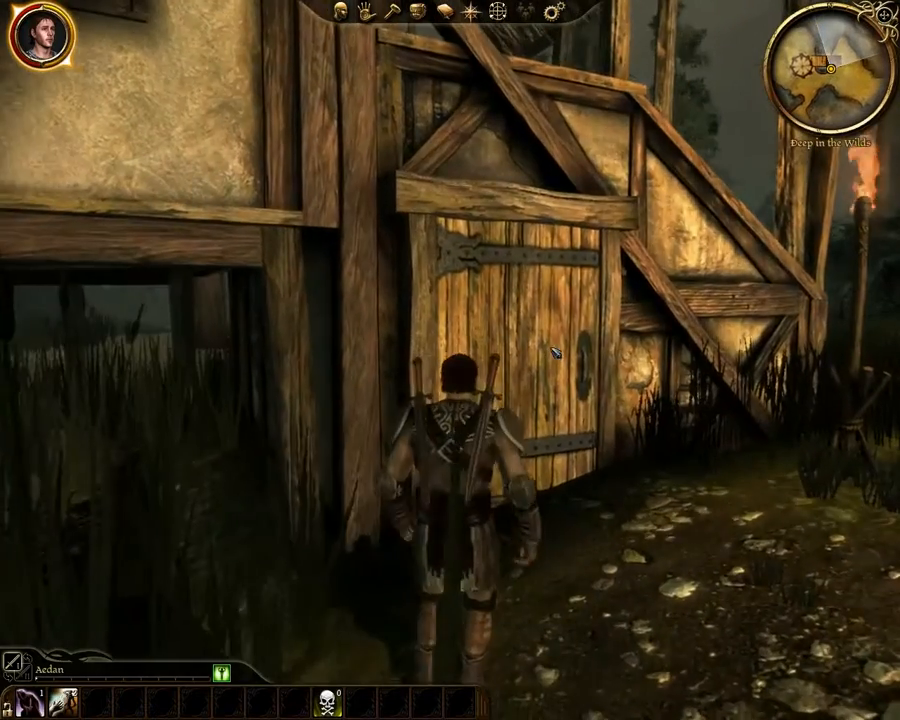
# Walk from the hut to the quest giver by the statue and accept the Clearing the Hut quest through his dialogue.
pyautogui.press('w')
pyautogui.moveTo(556, 352); pyautogui.dragTo(825, 350, button='right')
pyautogui.press('w')
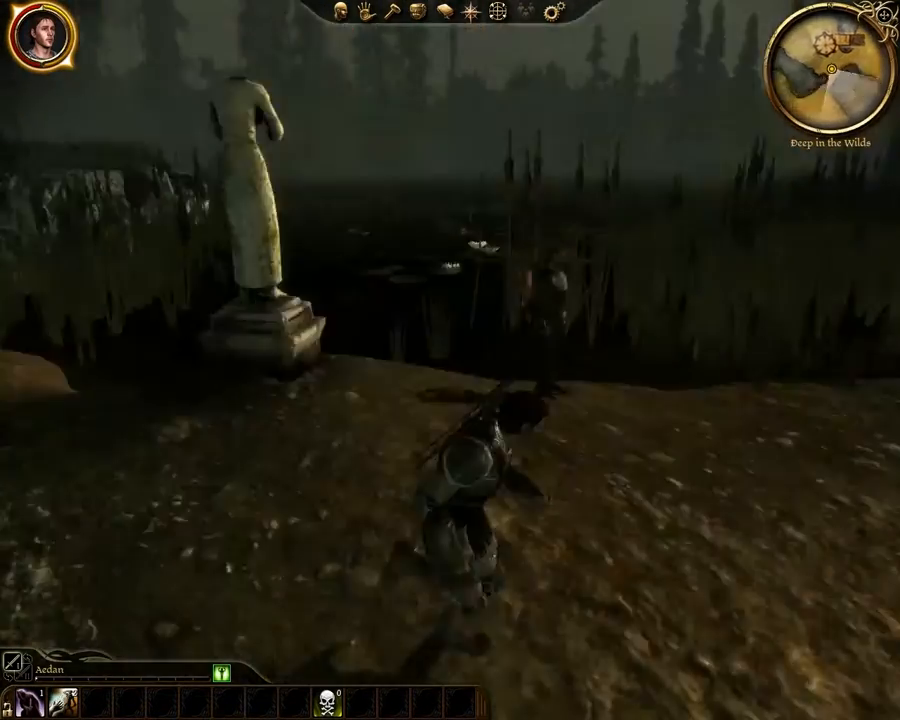
pyautogui.moveTo(520, 384)
pyautogui.mouseDown(button='right')
pyautogui.moveTo(400, 380)
pyautogui.moveTo(520, 384)
pyautogui.mouseUp(button='right')
pyautogui.click(586, 371)
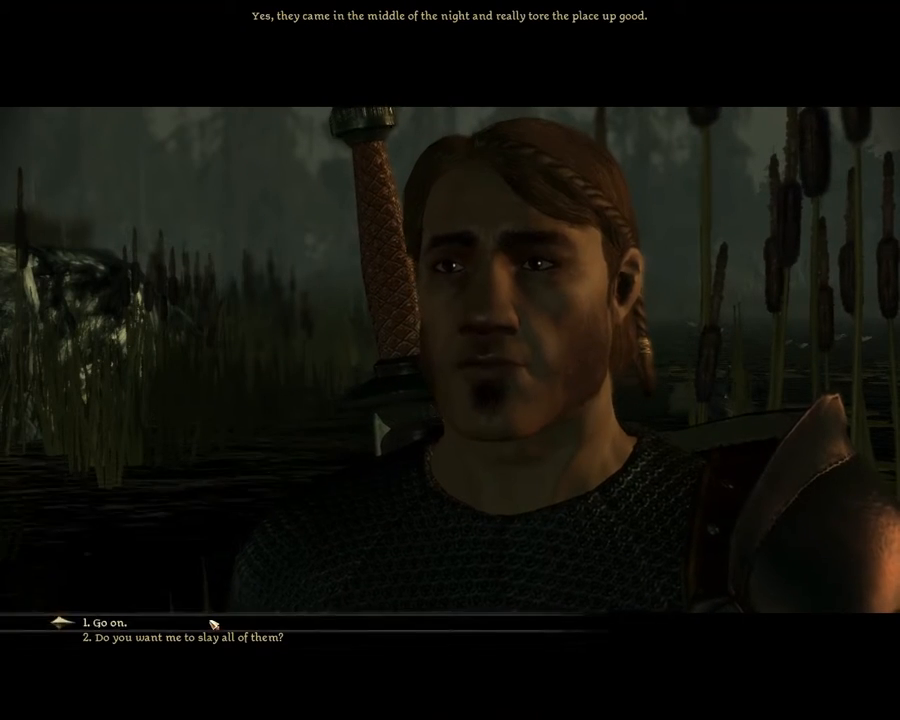
pyautogui.click(212, 624)
pyautogui.click(212, 624)
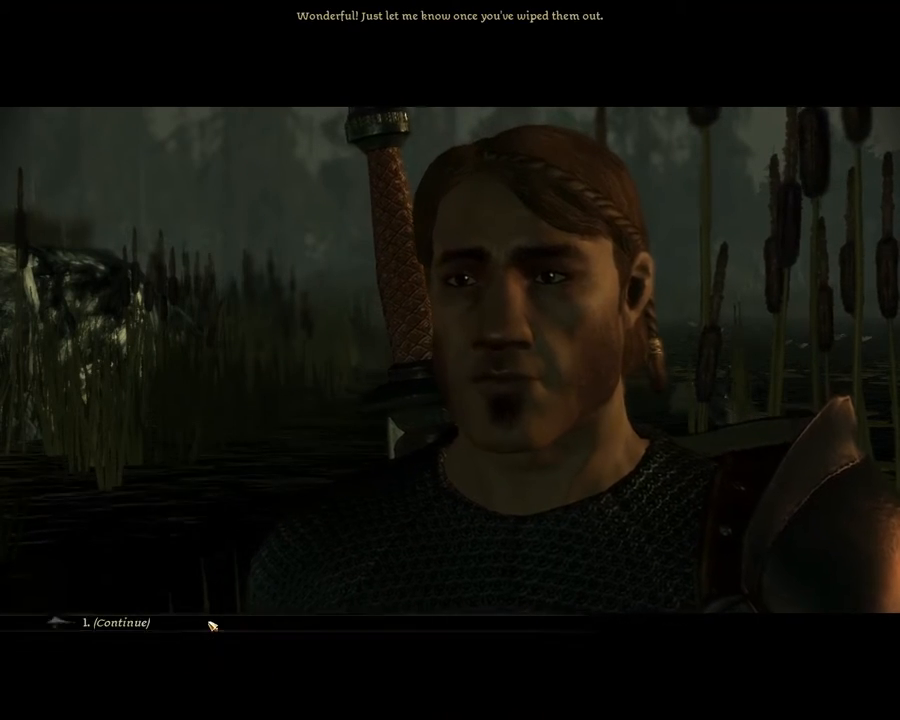
pyautogui.click(212, 624)
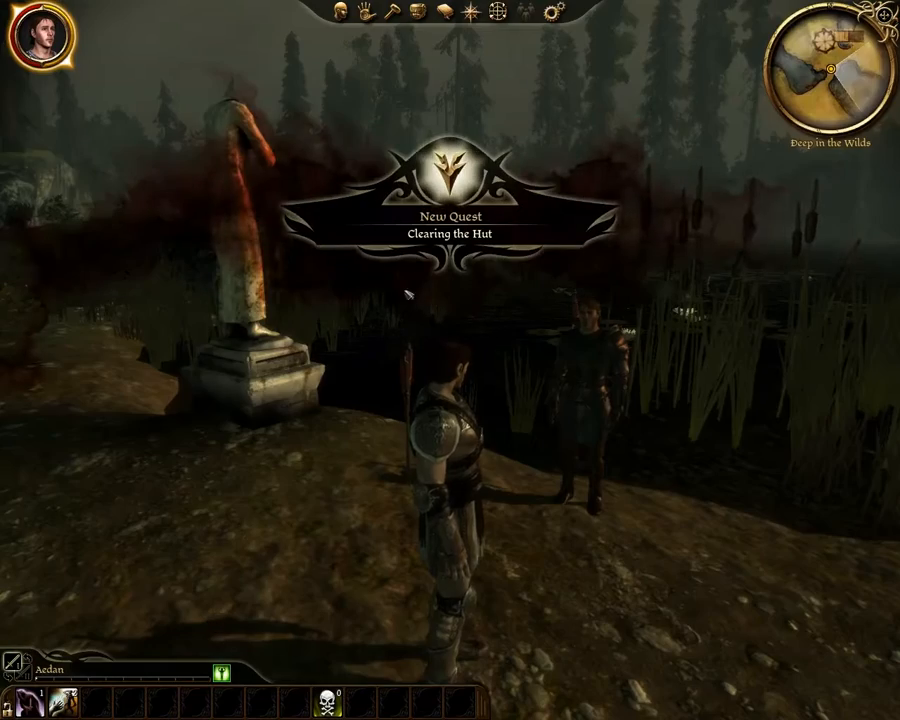
# Return to the hut's exterior door and use its area transition to enter the Infested Hut.
pyautogui.moveTo(485, 470); pyautogui.dragTo(388, 360, button='right')
pyautogui.press('w')
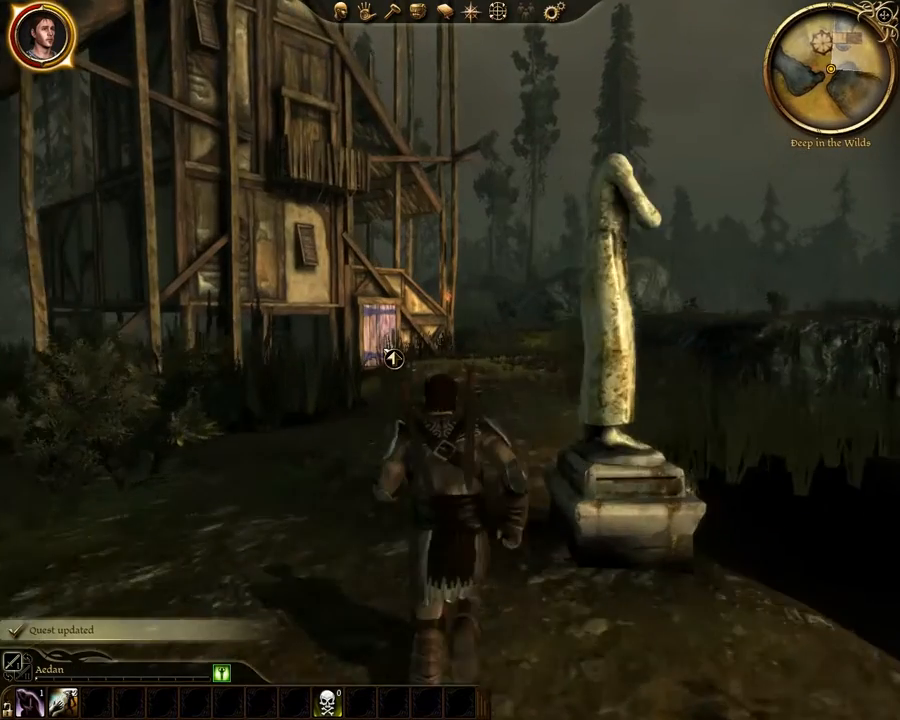
pyautogui.press('w')
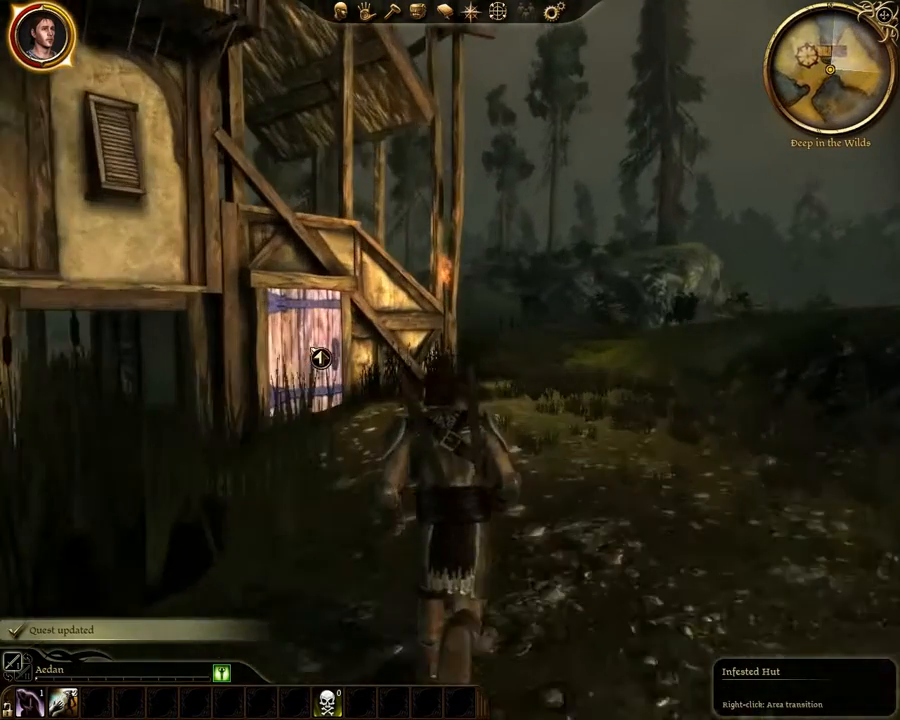
pyautogui.press('w')
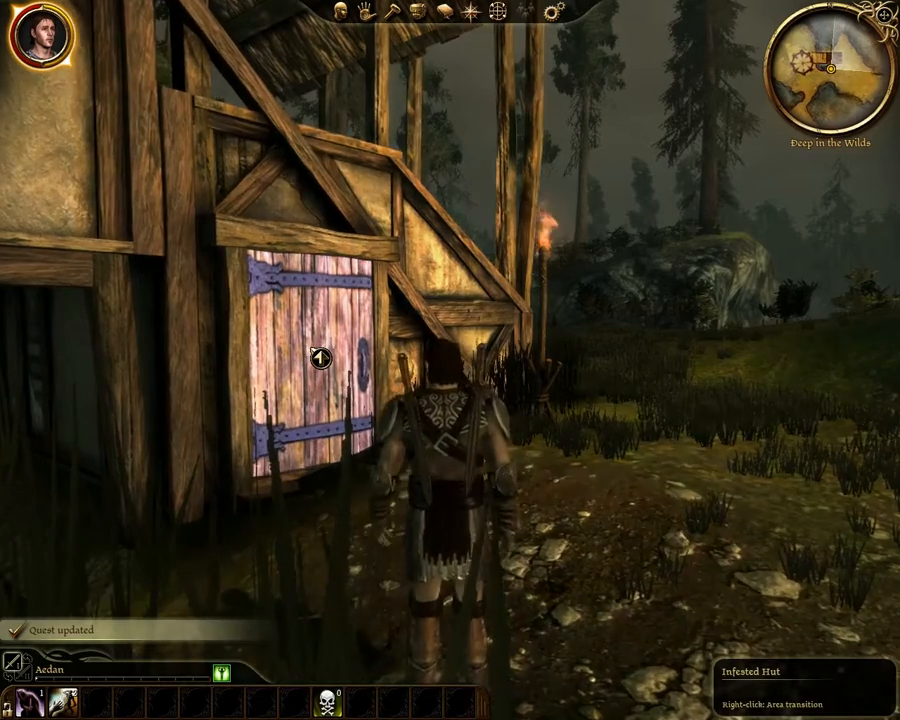
pyautogui.rightClick(320, 357)
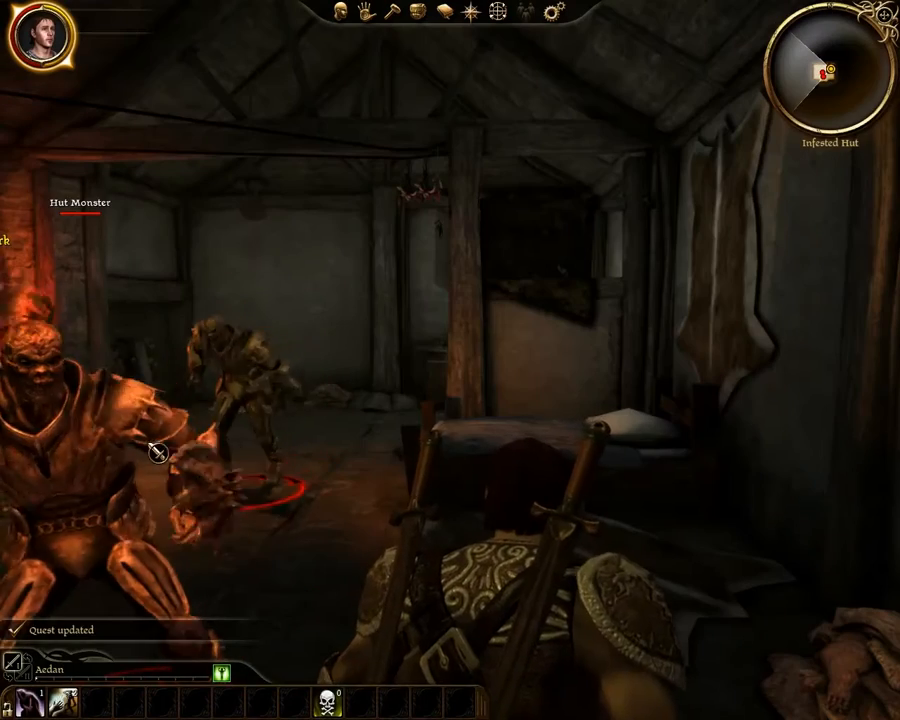
# Kill all the Hut Monsters inside the Infested Hut, using Dirty Fighting during the combat.
pyautogui.rightClick(159, 451)
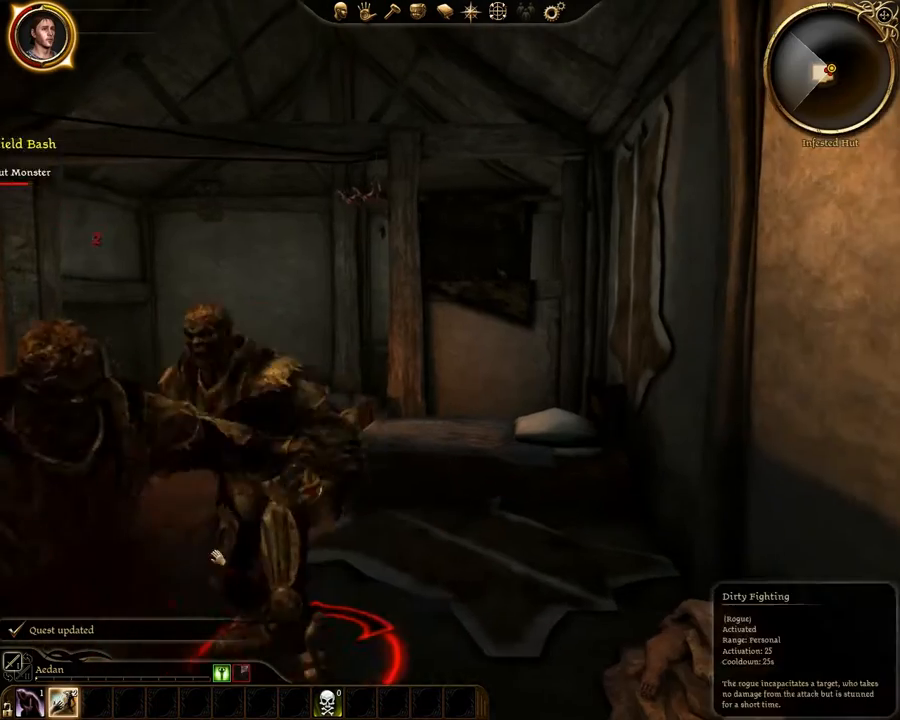
pyautogui.moveTo(449, 348)
pyautogui.mouseDown(button='right')
pyautogui.moveTo(400, 348)
pyautogui.moveTo(375, 380)
pyautogui.moveTo(449, 348)
pyautogui.mouseUp(button='right')
pyautogui.rightClick(433, 287)
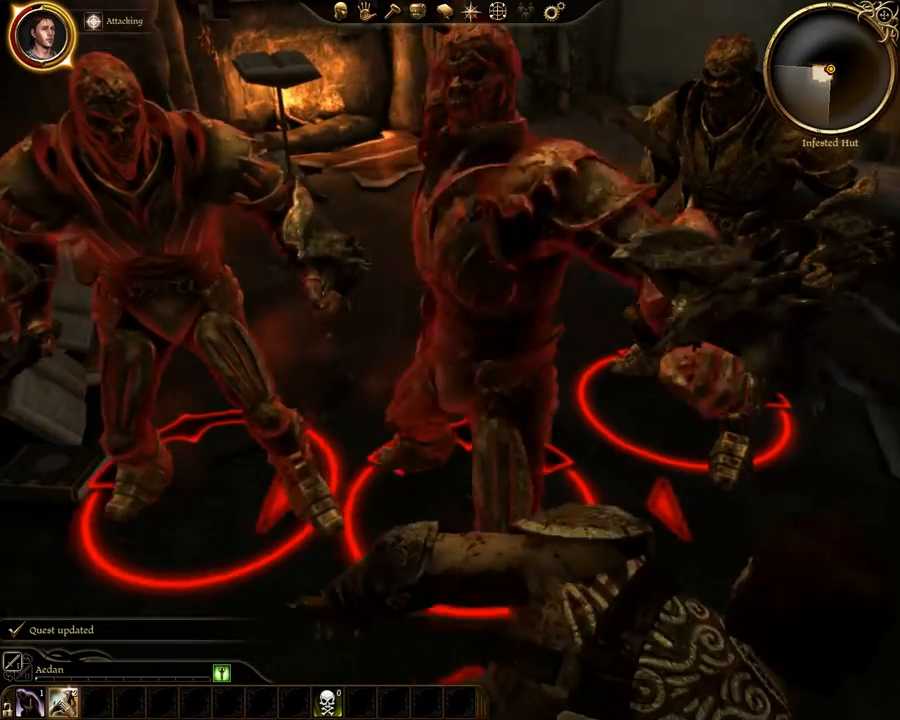
pyautogui.click(65, 703)
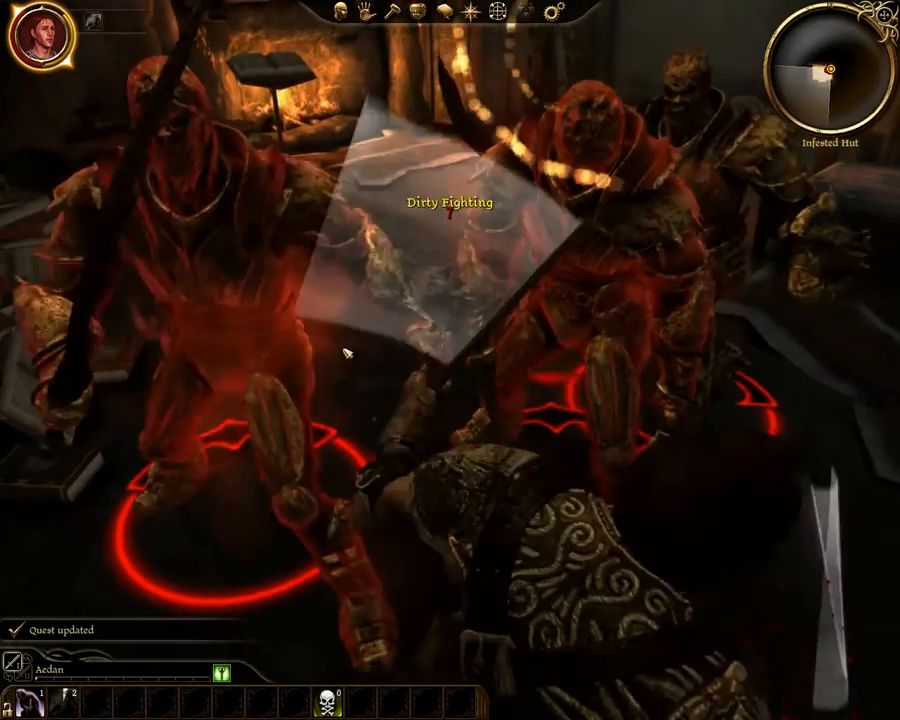
pyautogui.moveTo(347, 353); pyautogui.dragTo(440, 290, button='right')
pyautogui.rightClick(440, 287)
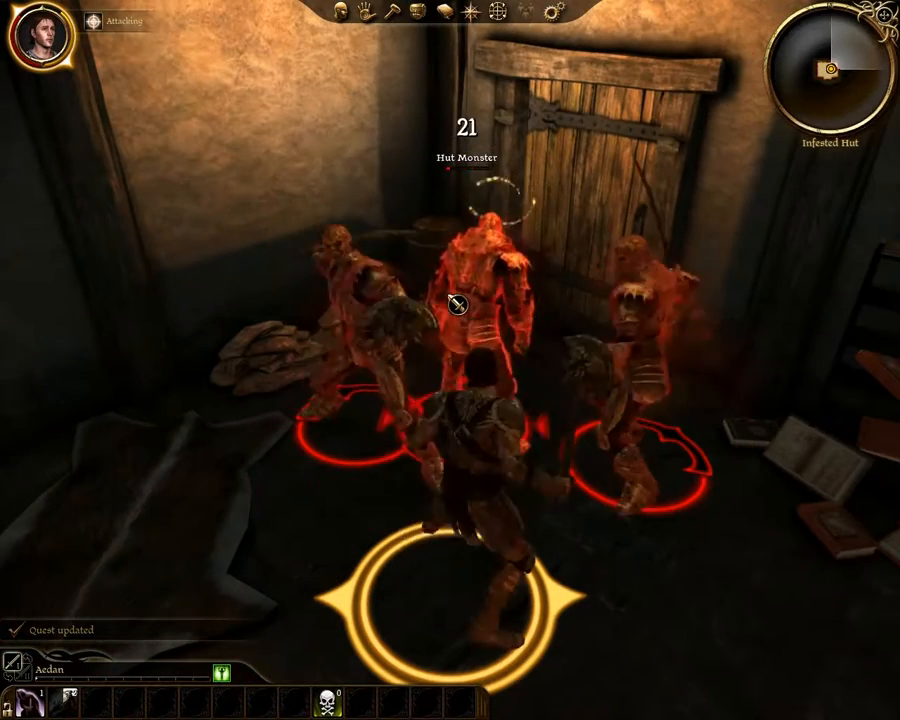
pyautogui.rightClick(343, 296)
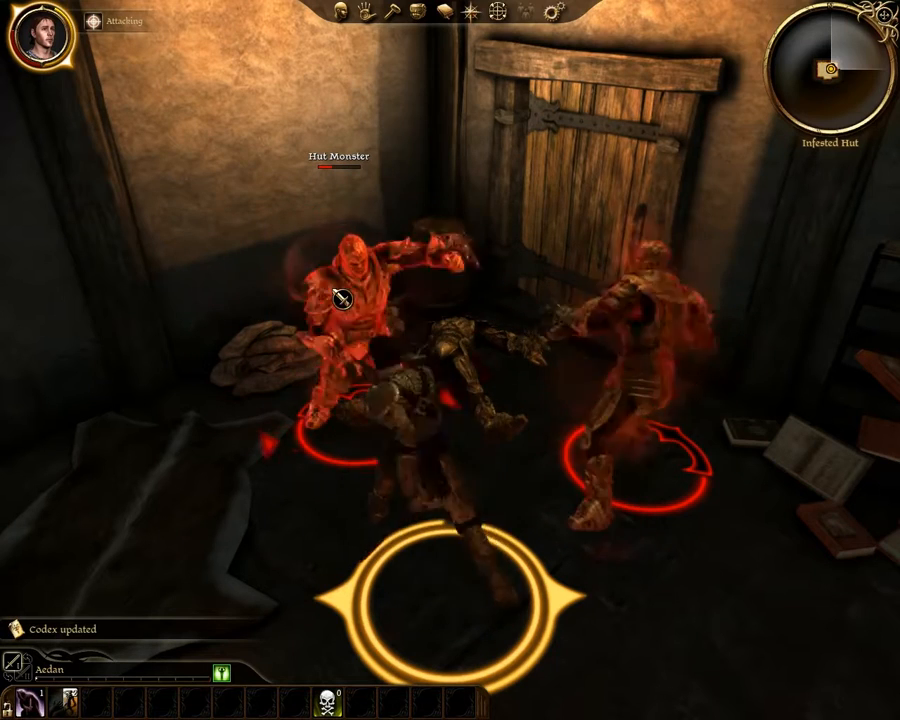
pyautogui.click(648, 402)
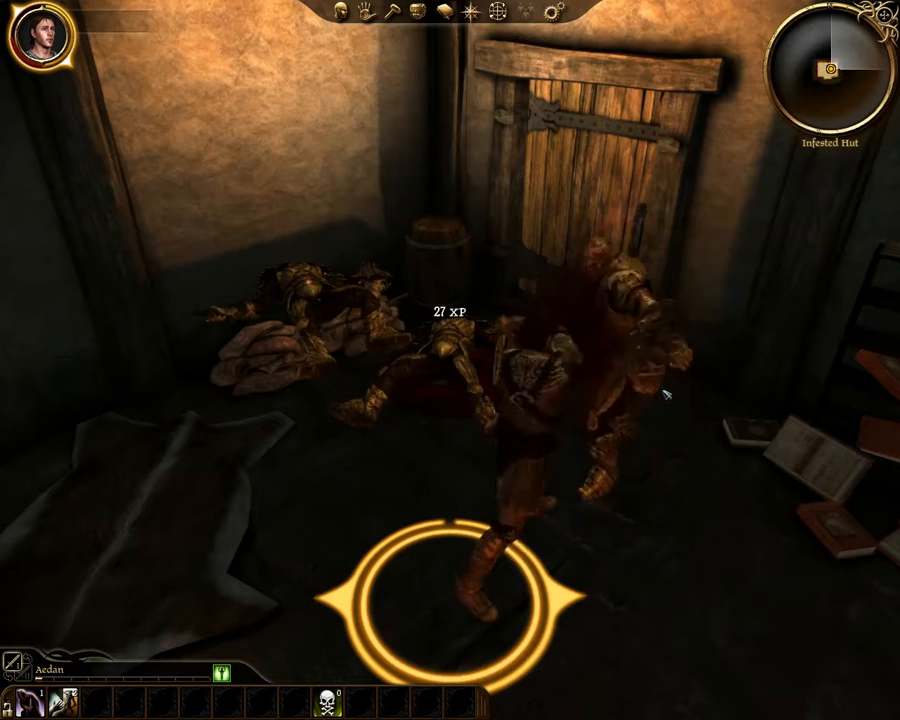
pyautogui.moveTo(597, 416); pyautogui.dragTo(890, 368, button='right')
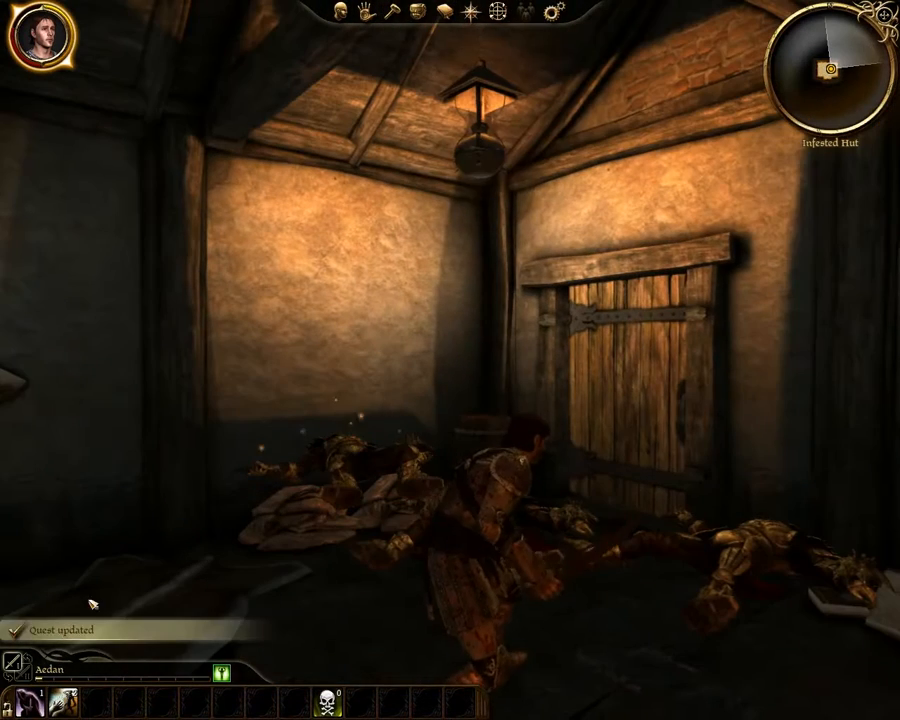
pyautogui.moveTo(253, 433); pyautogui.dragTo(460, 520, button='right')
pyautogui.press('w')
pyautogui.moveTo(150, 520); pyautogui.dragTo(312, 450, button='right')
pyautogui.press('w')
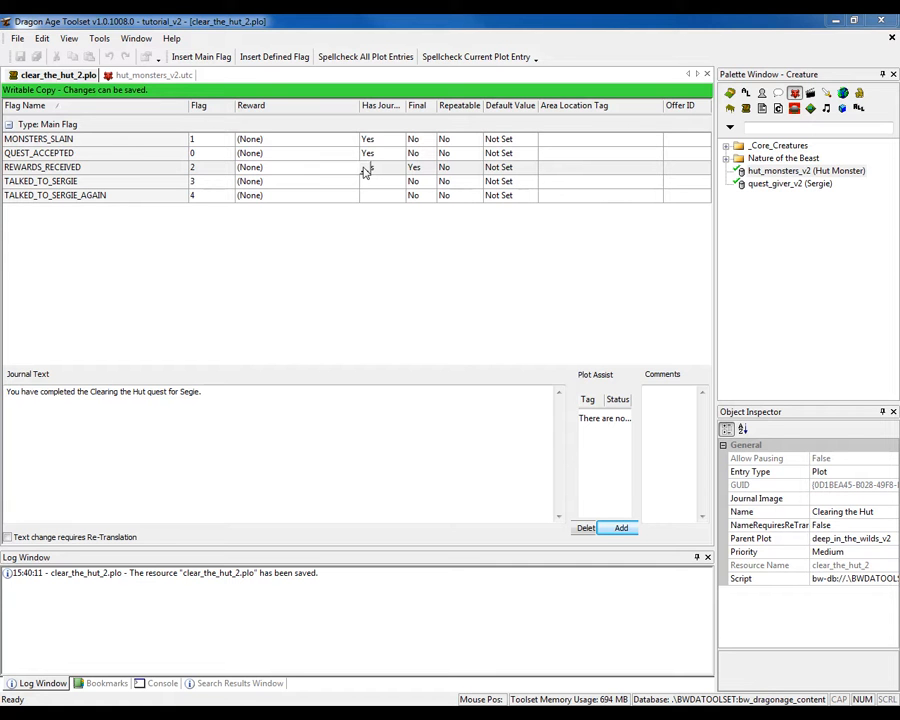
# Look through the selectable rewards for the REWARDS_RECEIVED flag of clear_the_hut_2.plo in the Dragon Age Toolset, without choosing one.
pyautogui.doubleClick(305, 172)
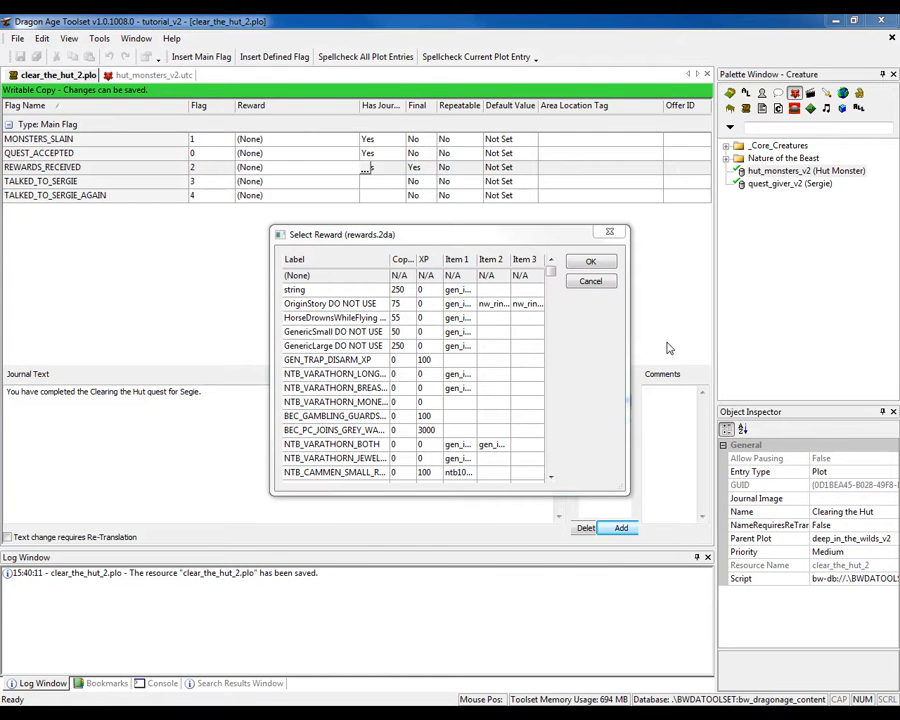
pyautogui.click(595, 286)
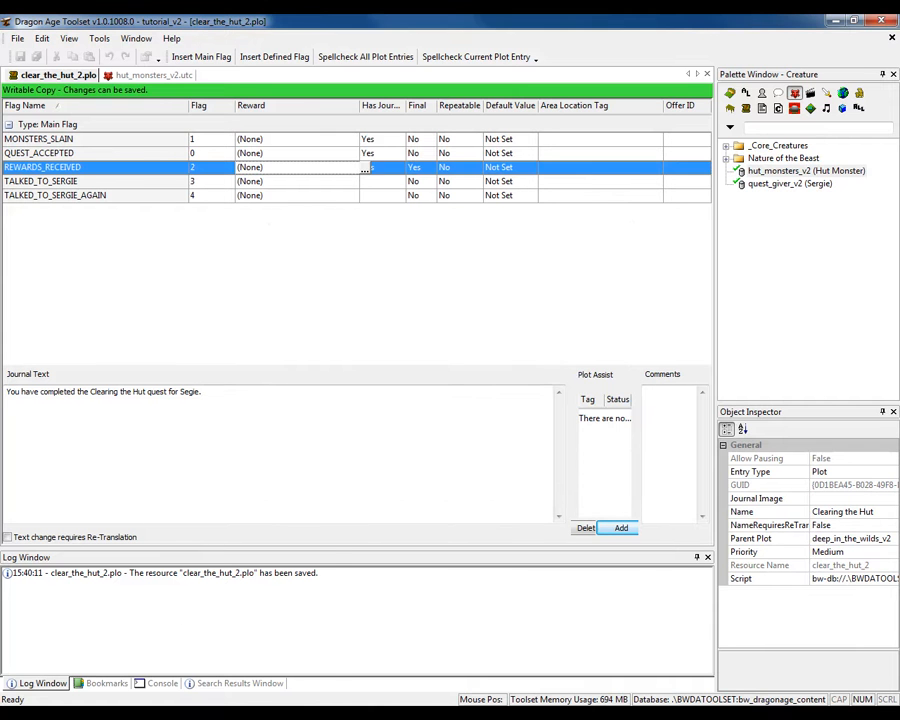
# Open the rewards spreadsheet from the tools\Source\2DA\toolset folder in Excel.
pyautogui.click(126, 714)
pyautogui.click(86, 627)
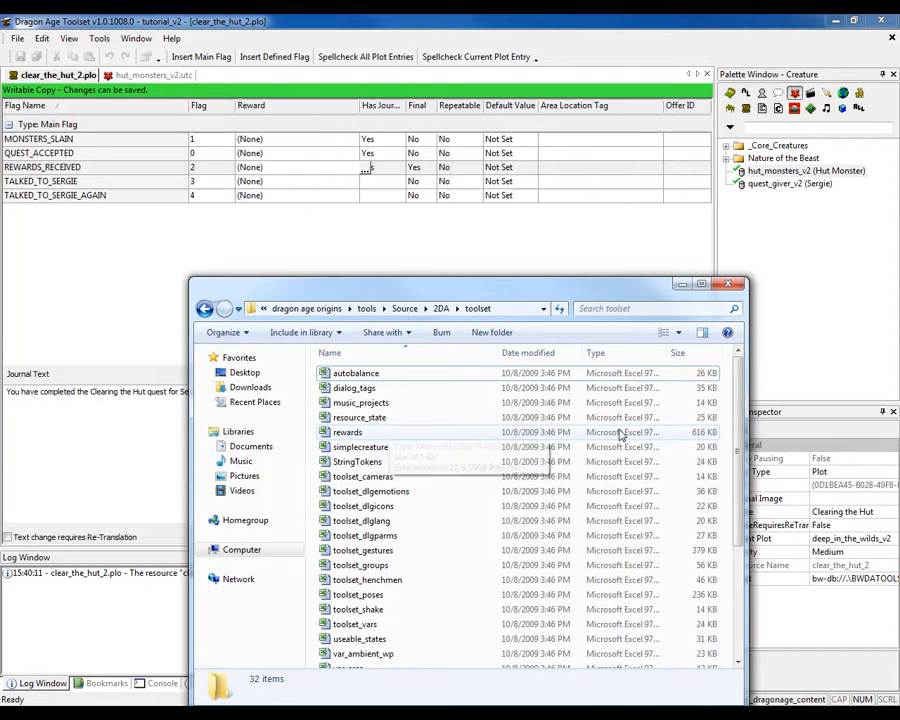
pyautogui.doubleClick(376, 433)
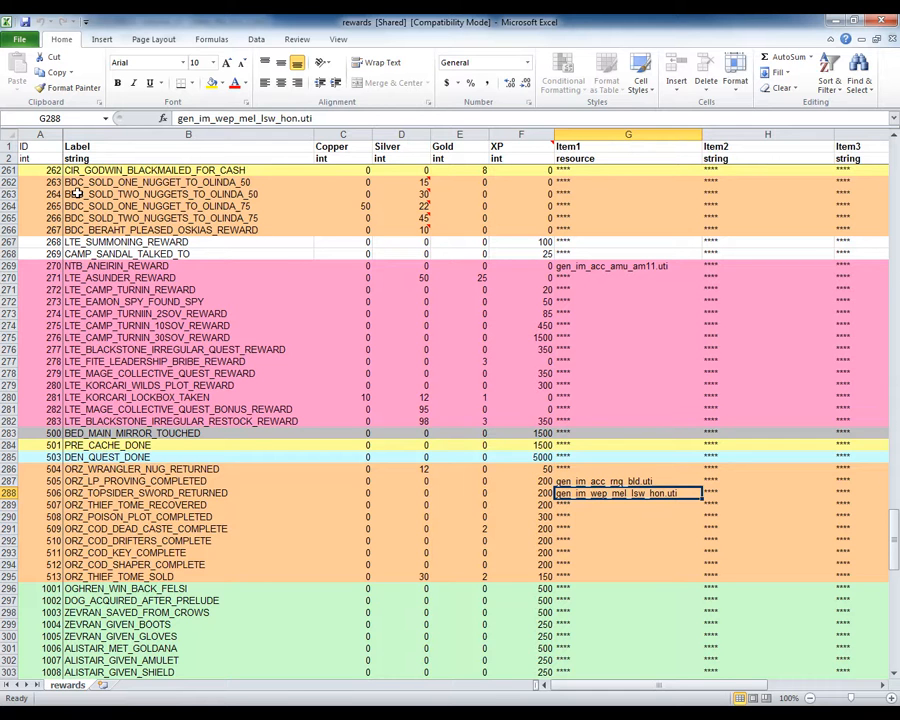
# Examine the rewards sheet's columns, from Label to BonusAbility, and its existing reward rows down to the last one.
pyautogui.click(124, 313)
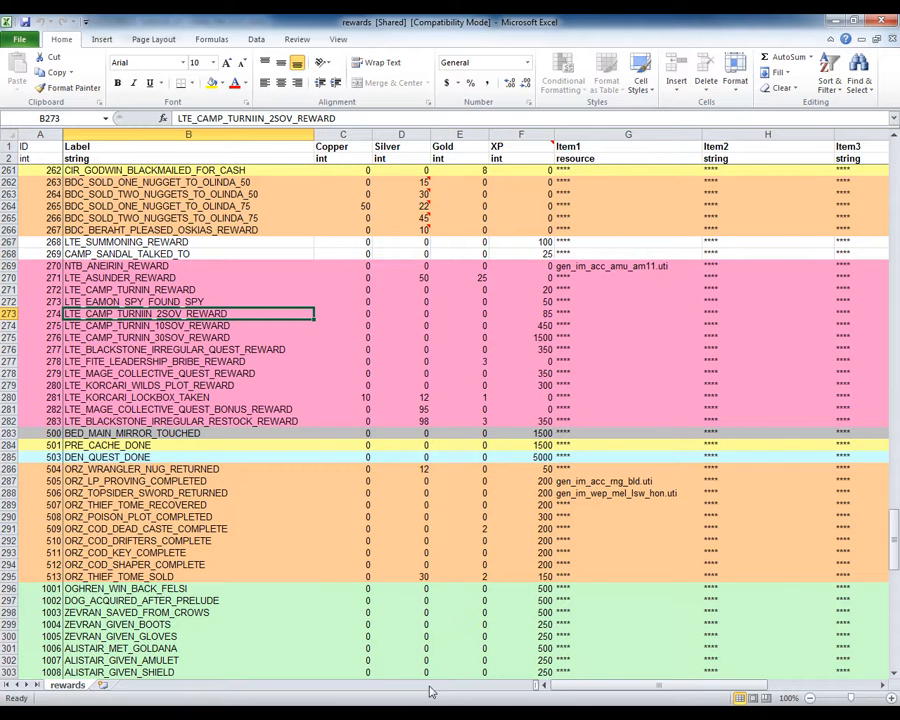
pyautogui.moveTo(620, 685); pyautogui.dragTo(686, 684)
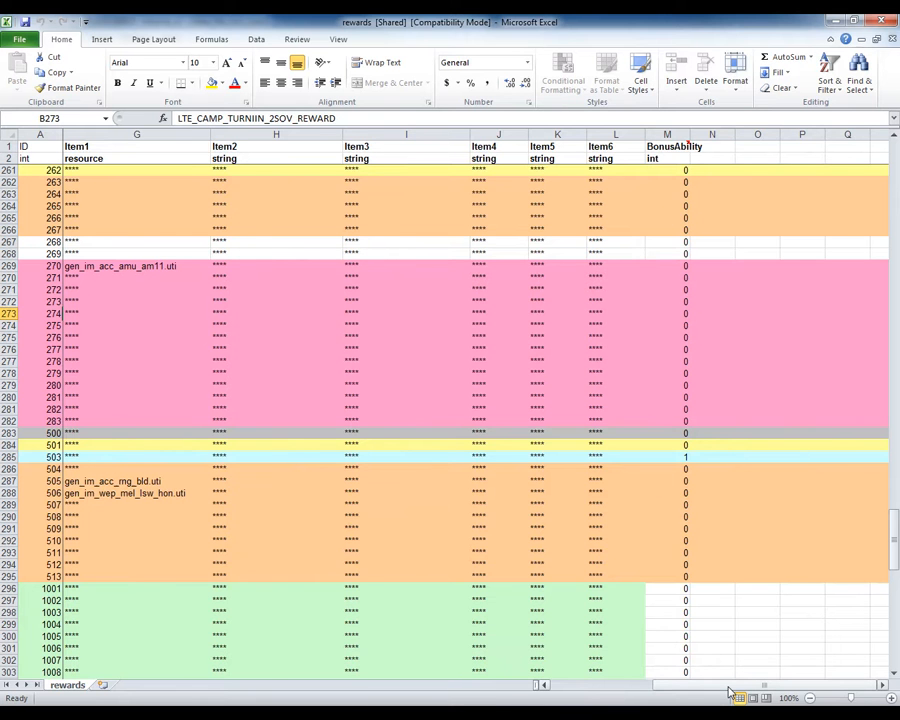
pyautogui.moveTo(730, 692); pyautogui.dragTo(532, 684)
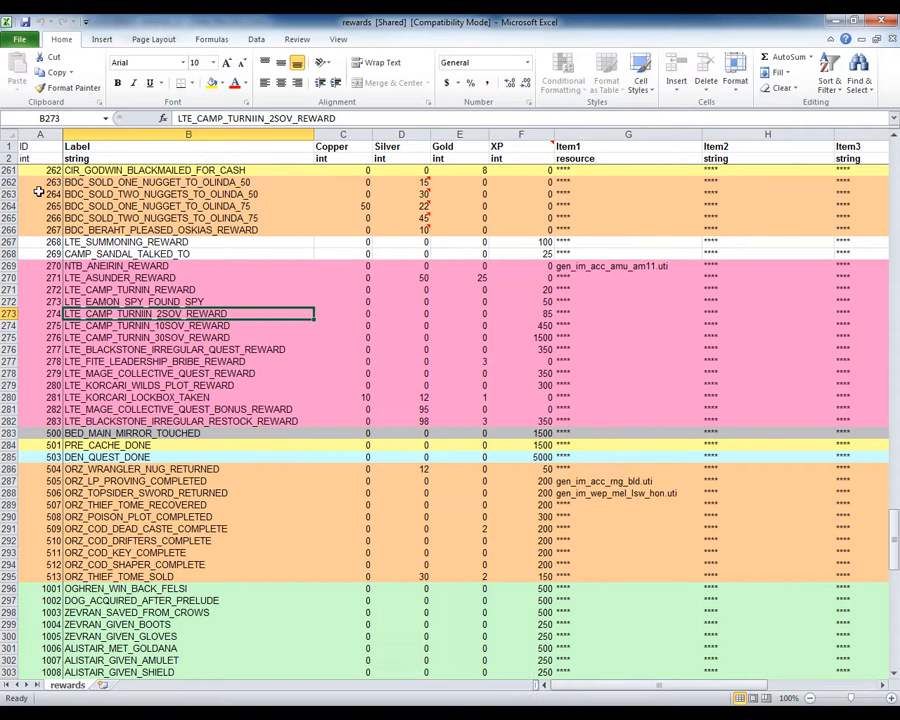
pyautogui.scroll(-20, 38, 192)
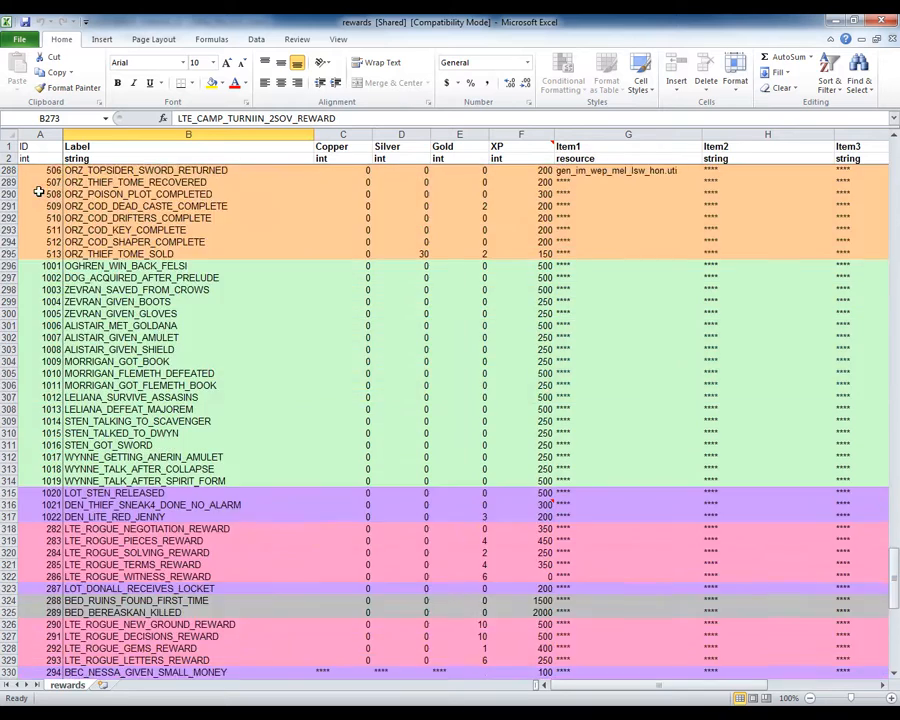
pyautogui.scroll(-7, 38, 192)
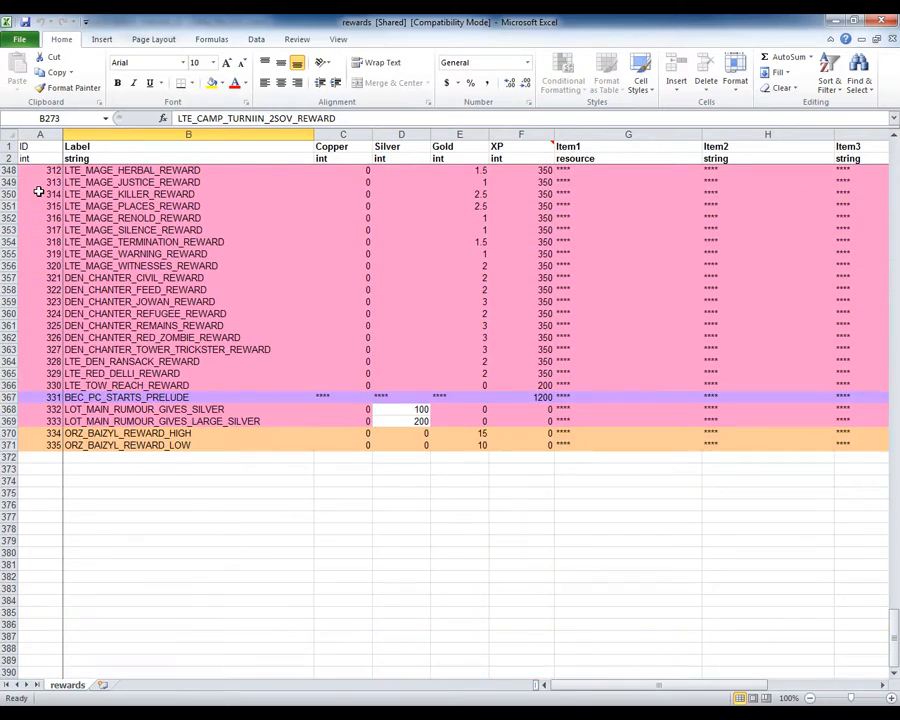
pyautogui.scroll(15, 38, 192)
pyautogui.scroll(-5, 38, 192)
pyautogui.scroll(20, 38, 192)
pyautogui.scroll(20, 38, 192)
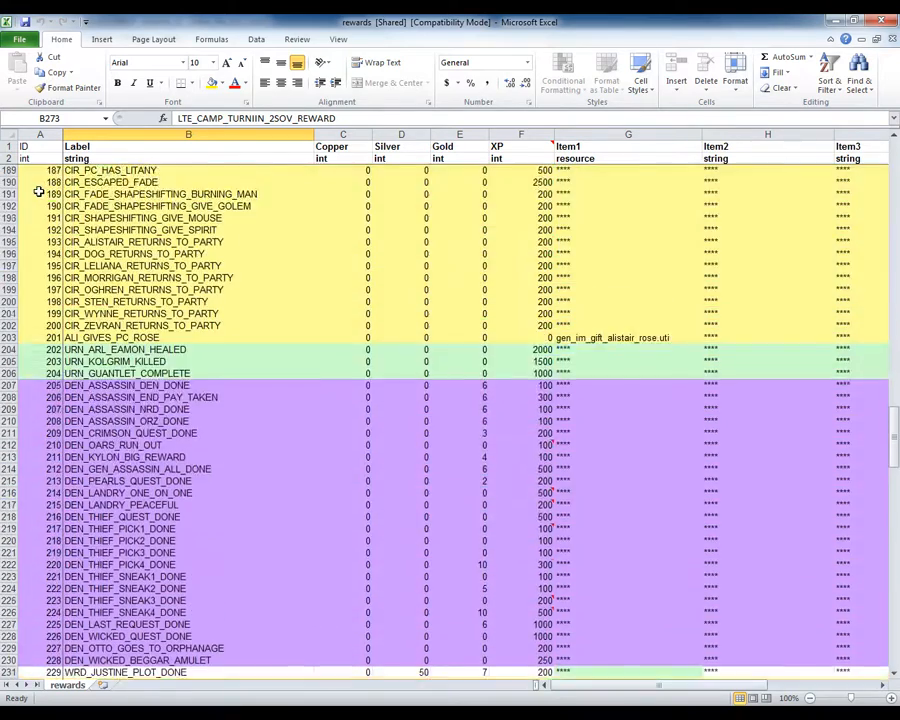
pyautogui.scroll(10, 38, 192)
pyautogui.moveTo(897, 403); pyautogui.dragTo(897, 393)
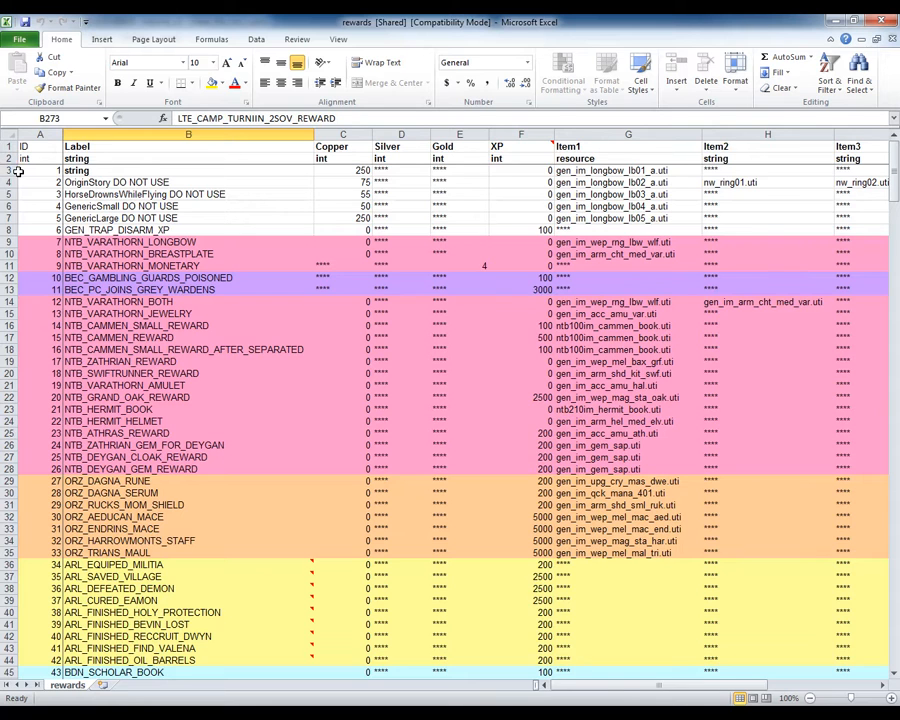
# Clear the contents of all existing reward rows, A3 to M371, keeping the two header rows.
pyautogui.moveTo(21, 171); pyautogui.dragTo(515, 651)
pyautogui.press('Delete')
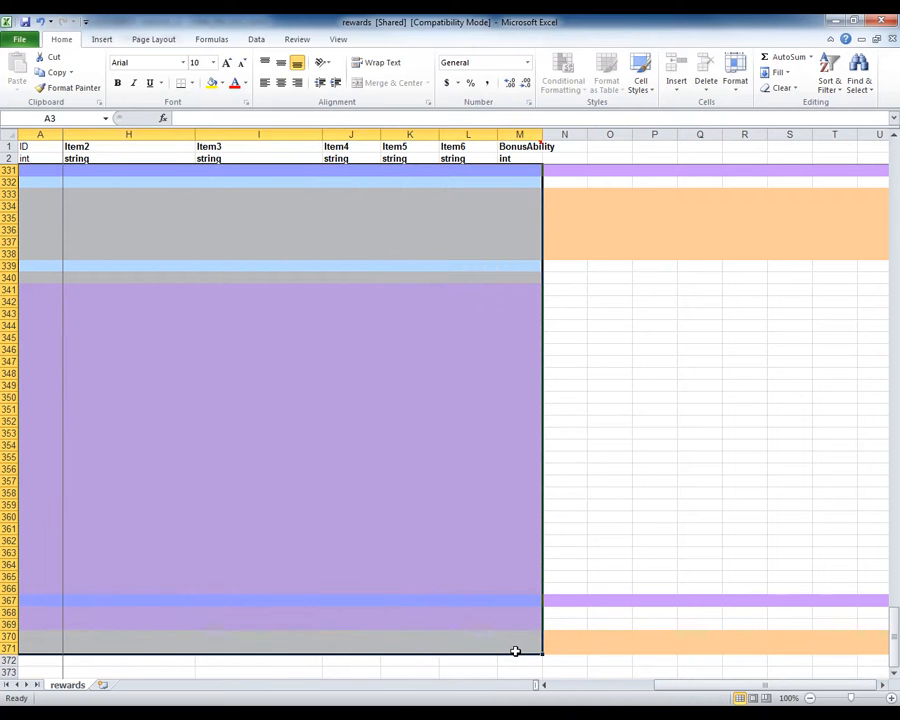
pyautogui.moveTo(659, 686); pyautogui.dragTo(448, 686)
pyautogui.scroll(5, 91, 347)
pyautogui.scroll(20, 91, 347)
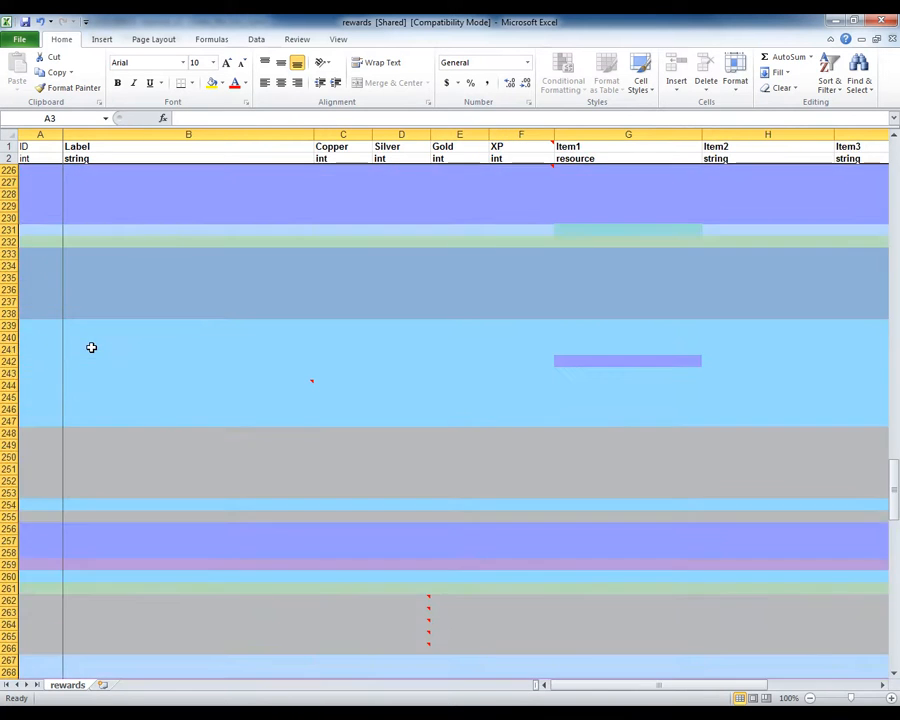
pyautogui.moveTo(893, 484); pyautogui.dragTo(896, 175)
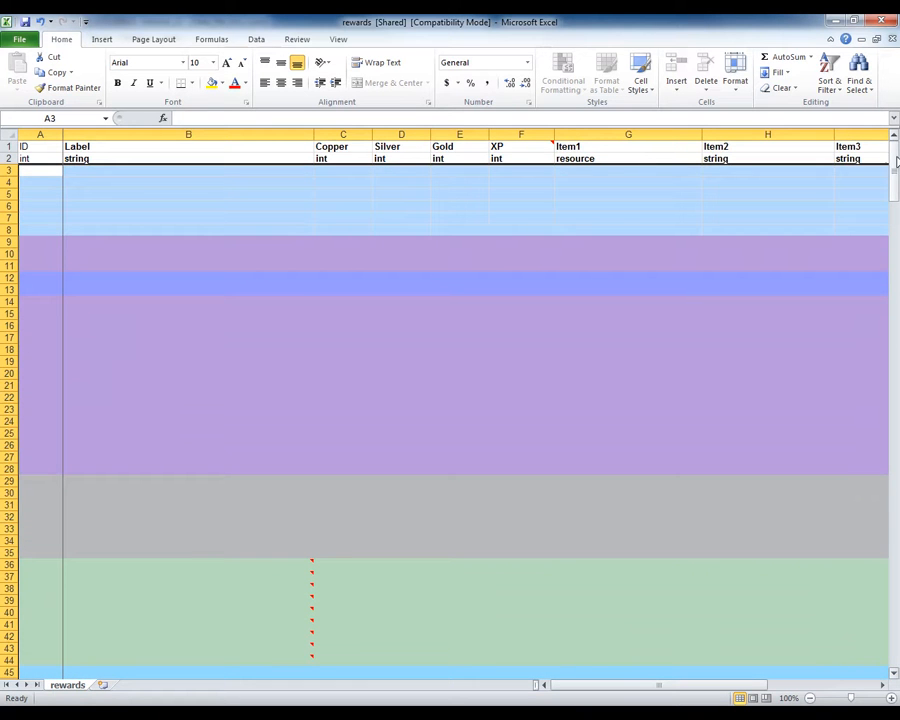
# Enter ID 613 and the label CLEAR_THE_HUT_V2 in row 3 of the rewards sheet.
pyautogui.click(47, 174)
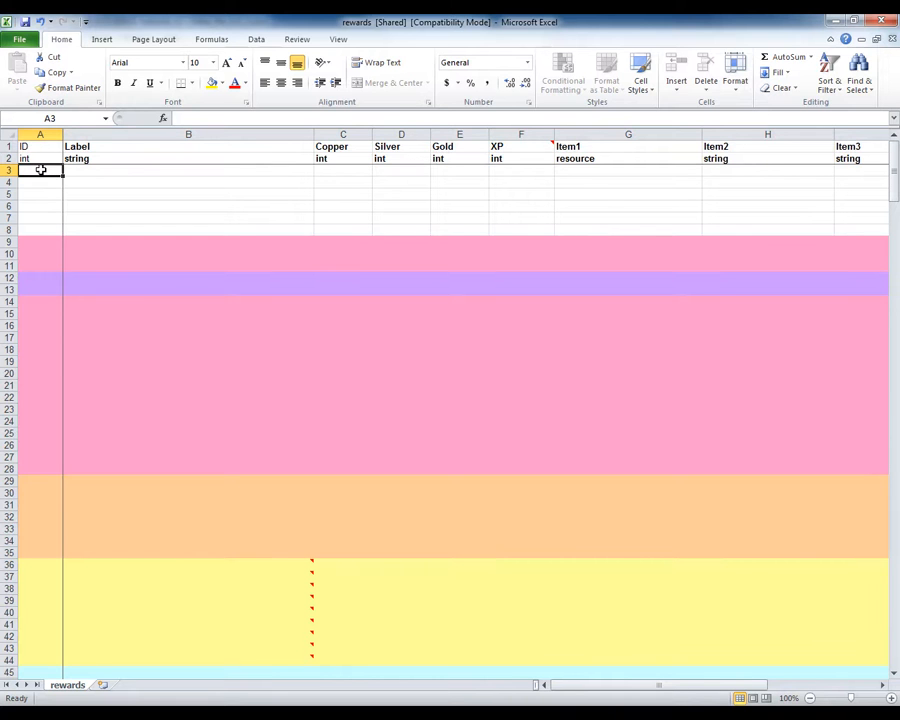
pyautogui.write('613')
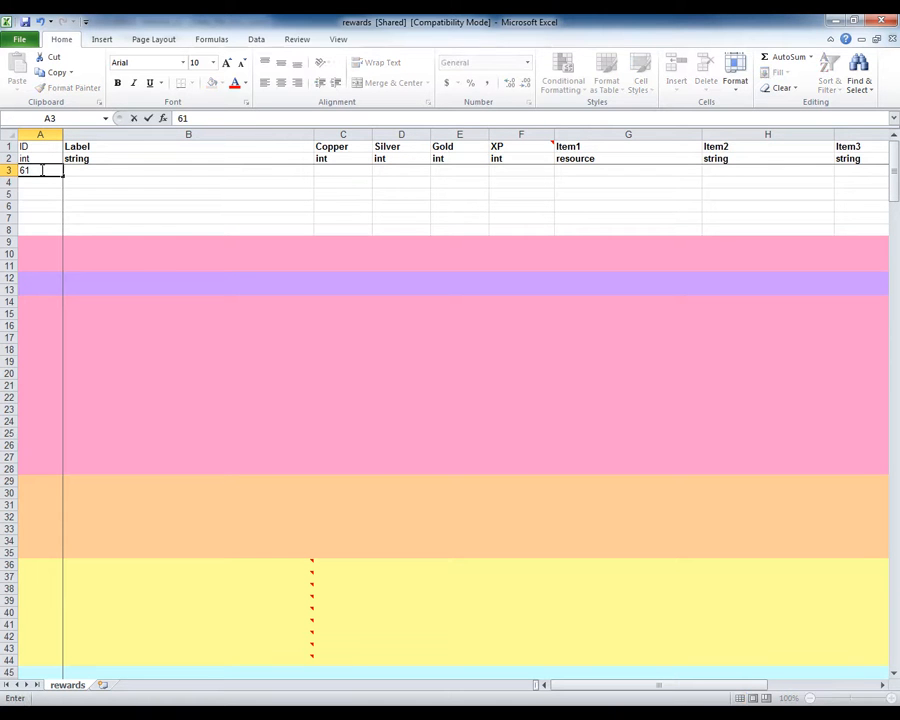
pyautogui.click(102, 171)
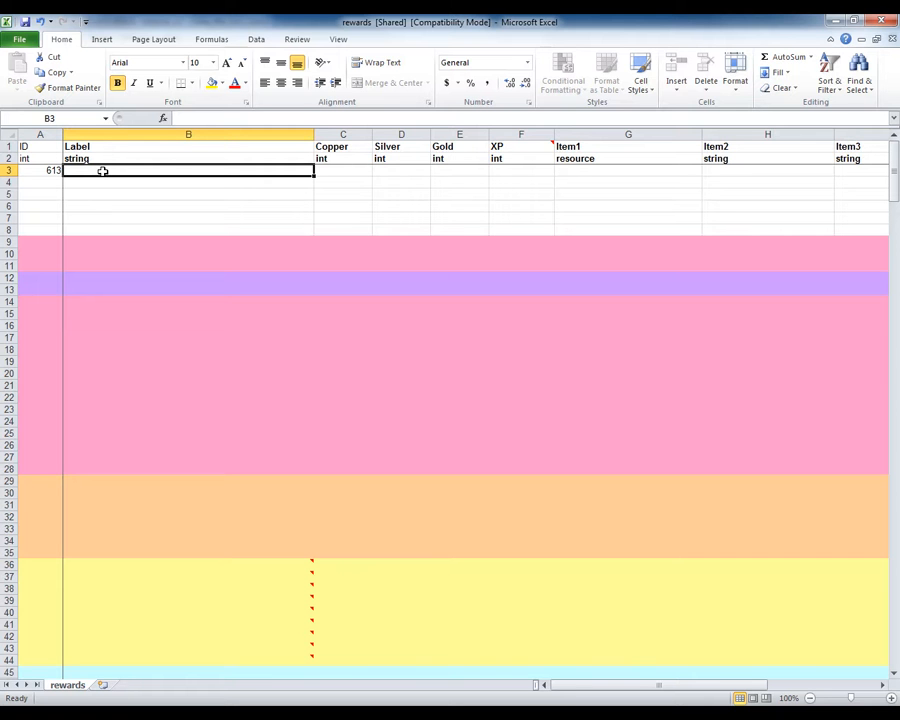
pyautogui.write('C')
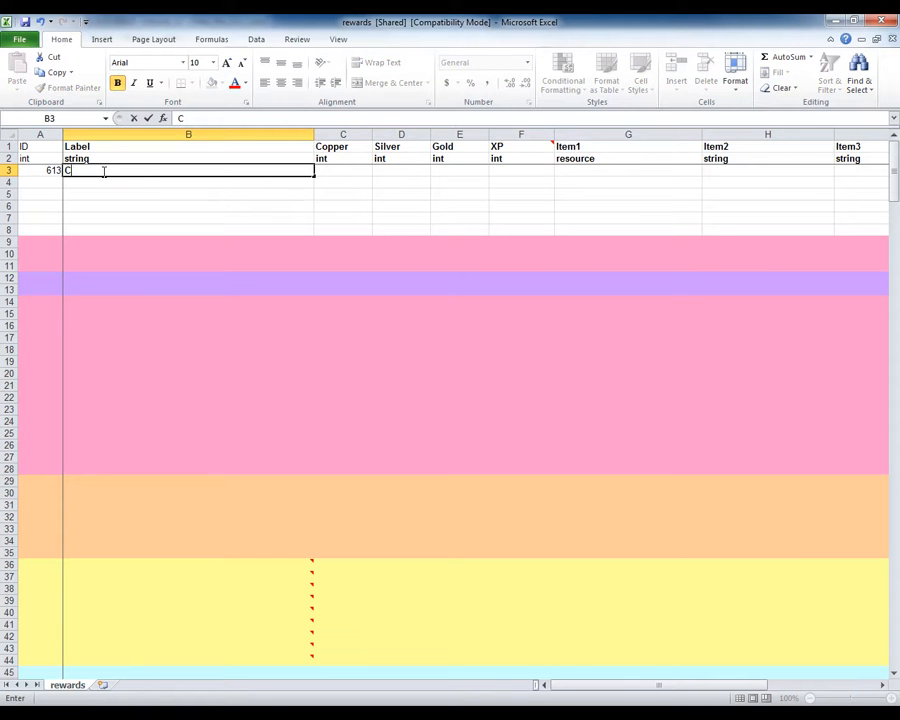
pyautogui.write('LEAR_THE_HU')
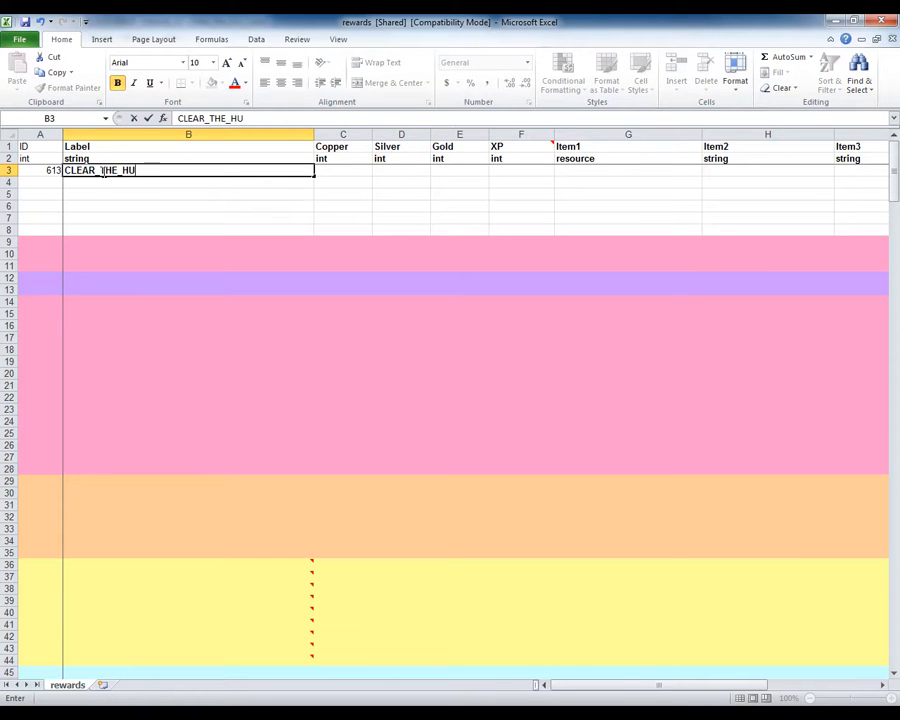
pyautogui.write('T_V2')
# Set the reward's Copper, Silver and Gold to 7 each and its XP to 7777.
pyautogui.click(345, 171)
pyautogui.write('7')
pyautogui.press('Tab')
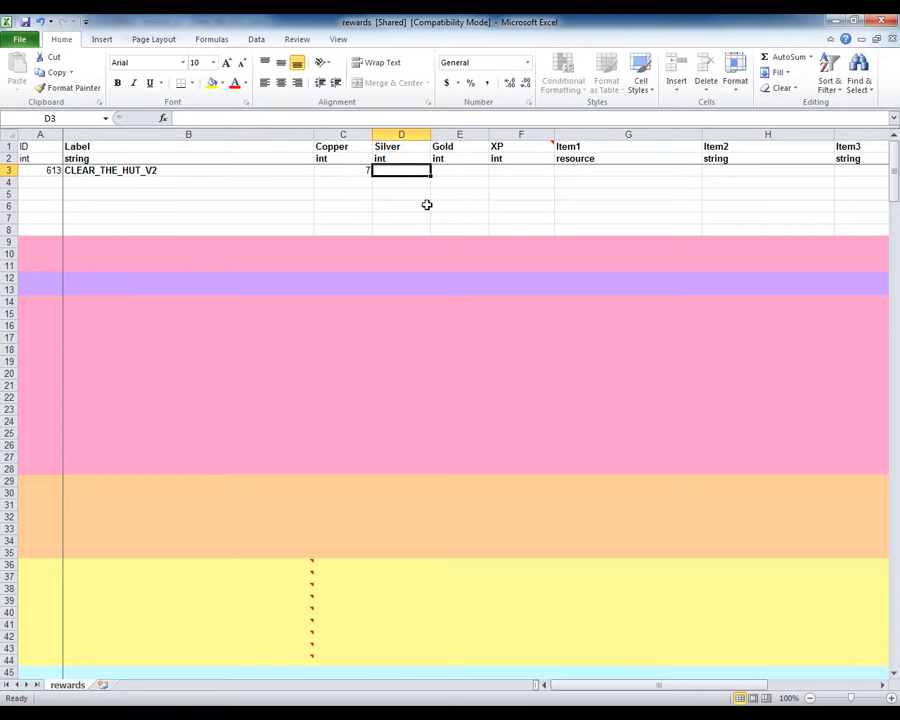
pyautogui.write('7')
pyautogui.press('Tab')
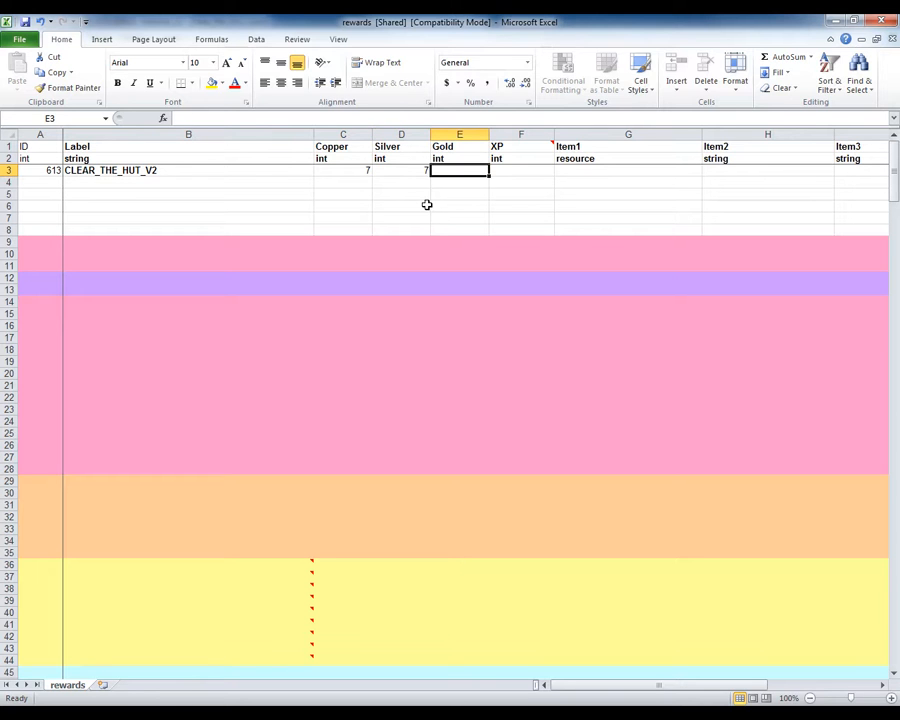
pyautogui.write('7')
pyautogui.press('Tab')
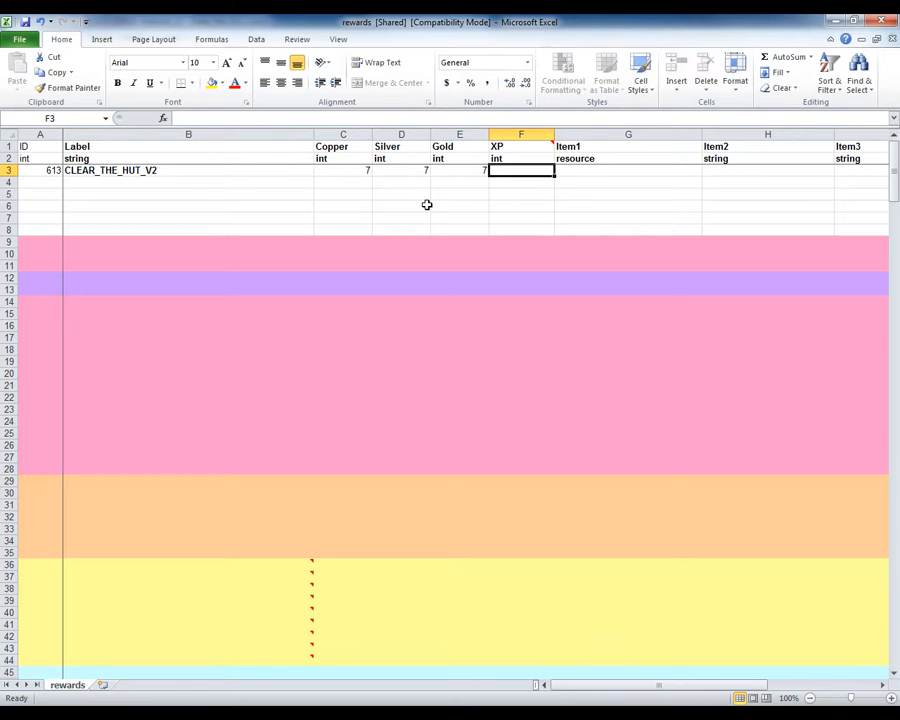
pyautogui.write('7777')
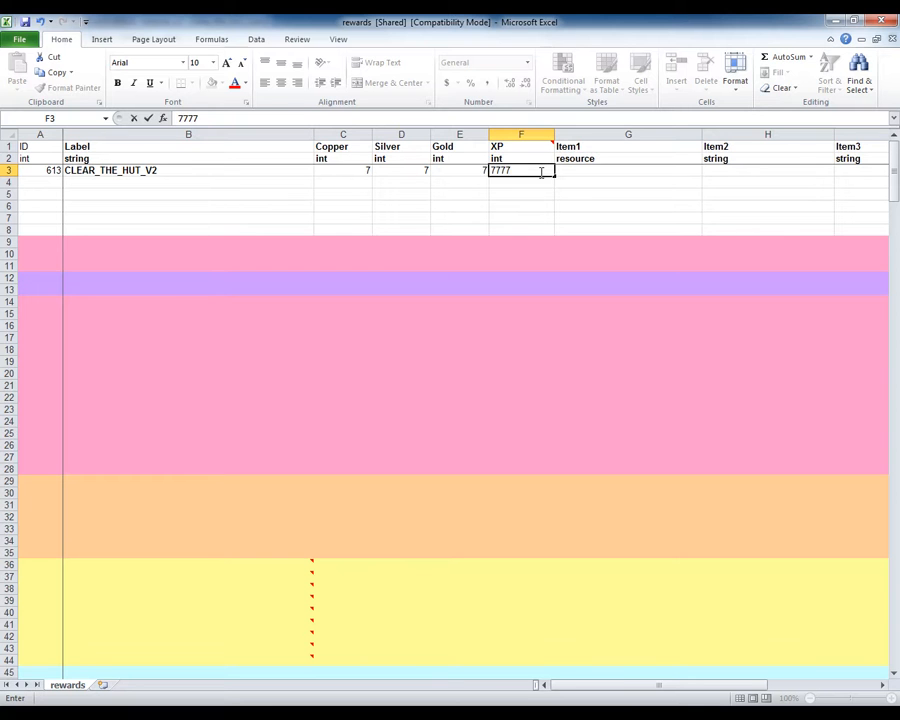
pyautogui.press('Tab')
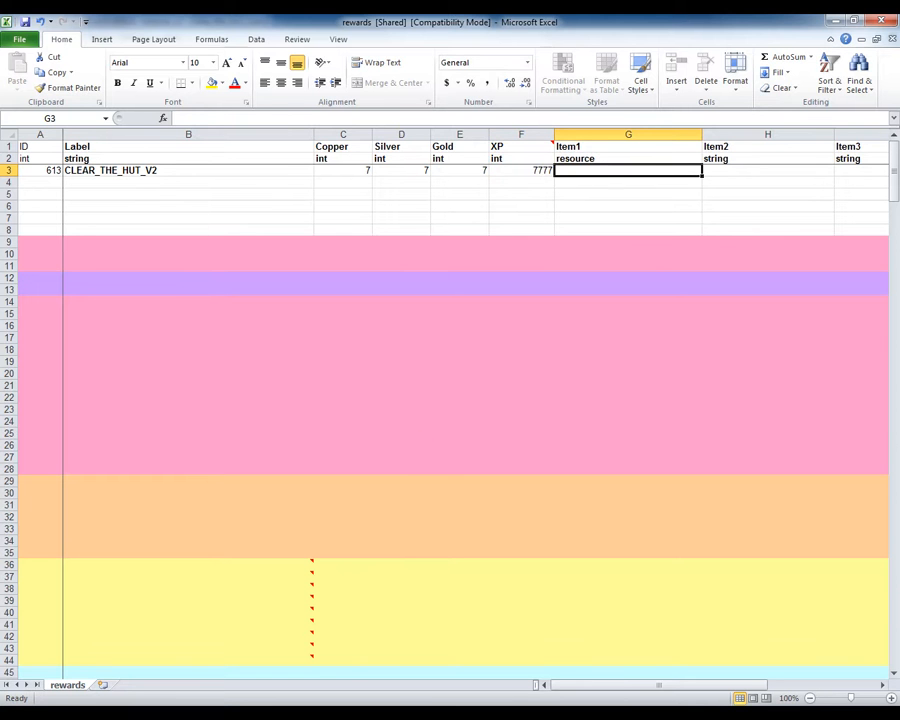
# Look up the resource name of the Dwarven Heavy Boots in the hut_monsters_v2 inventory in Dragon Age Toolset, without adding them, and return to Excel.
pyautogui.hotkey('alt', 'Tab')
pyautogui.click(148, 76)
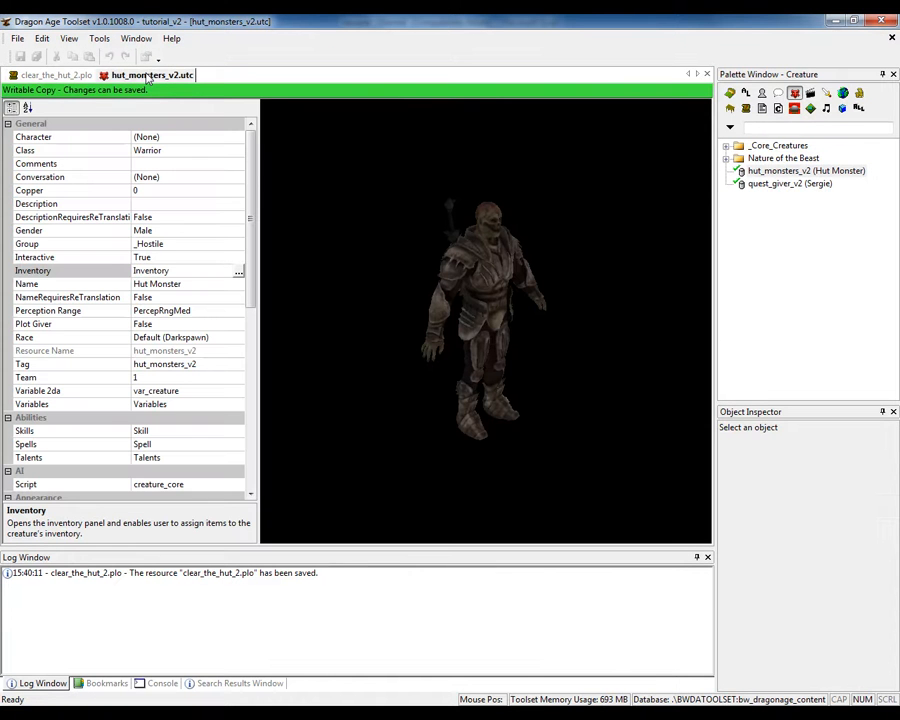
pyautogui.click(238, 274)
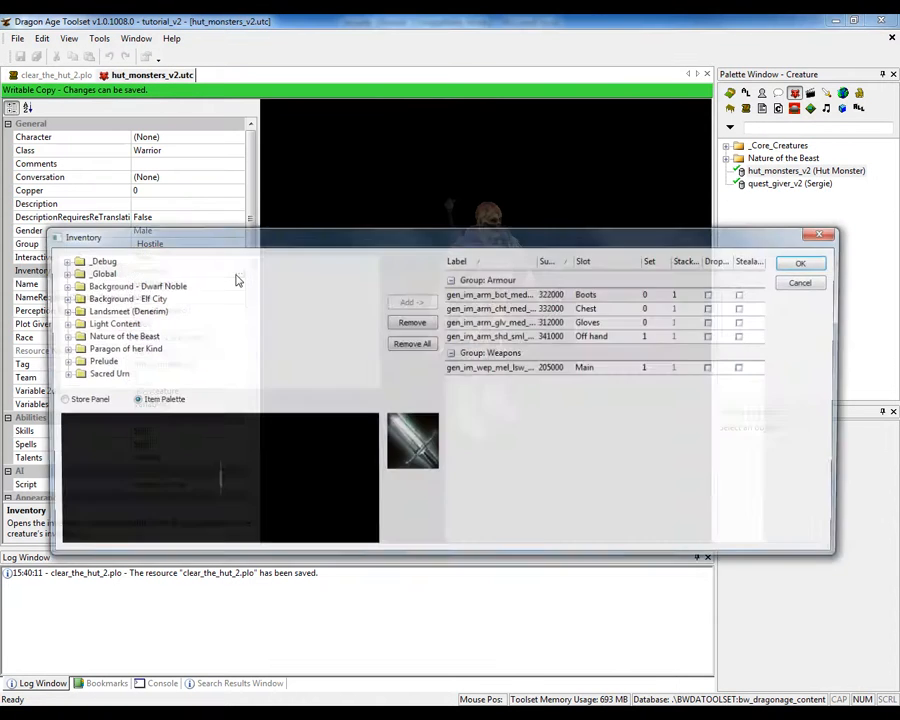
pyautogui.doubleClick(74, 275)
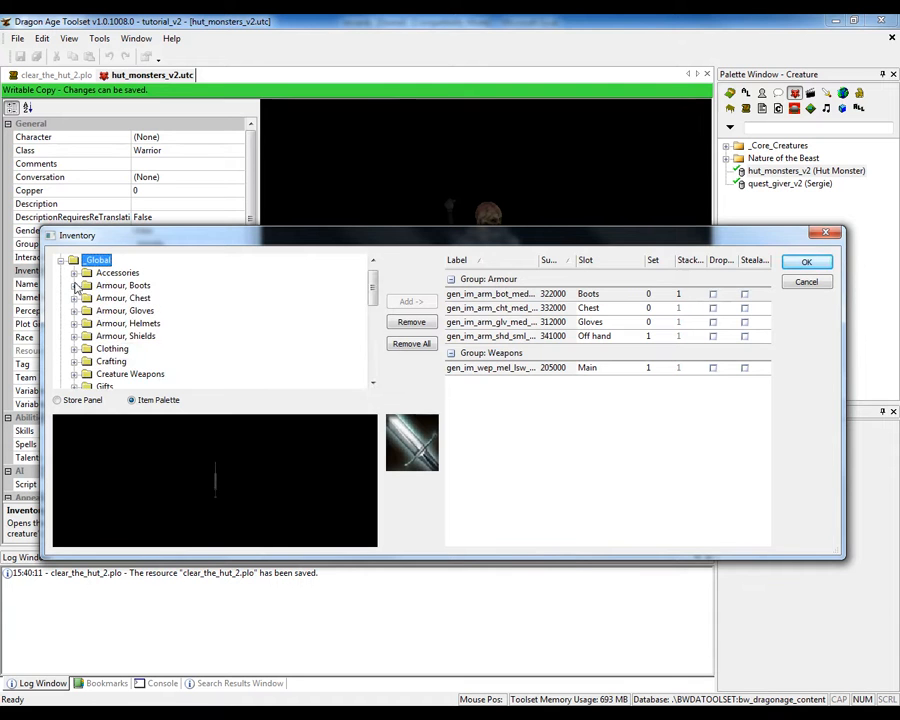
pyautogui.click(74, 285)
pyautogui.click(87, 298)
pyautogui.click(137, 325)
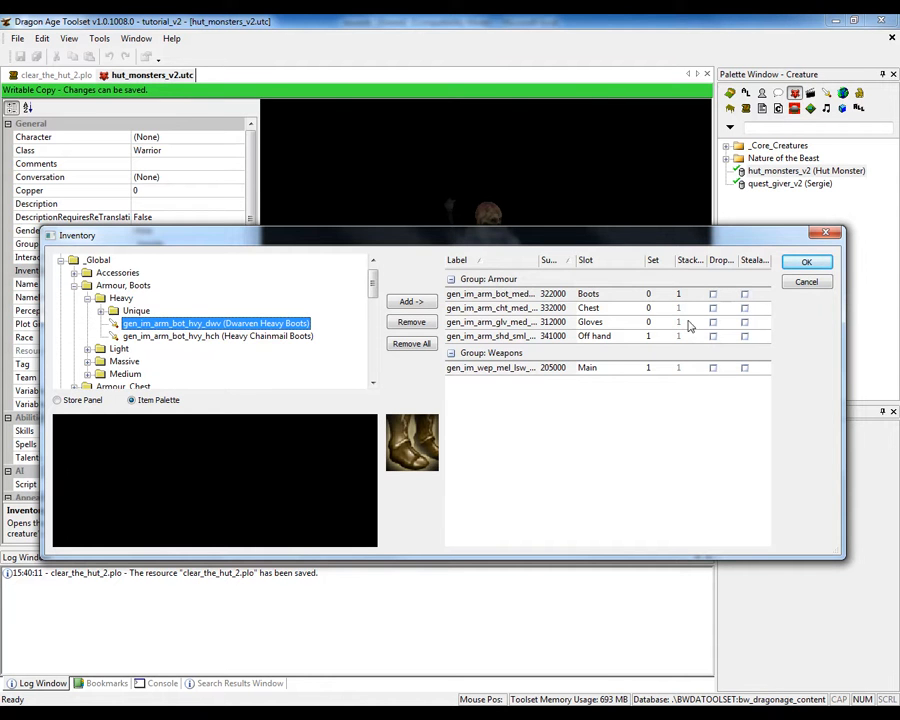
pyautogui.click(806, 281)
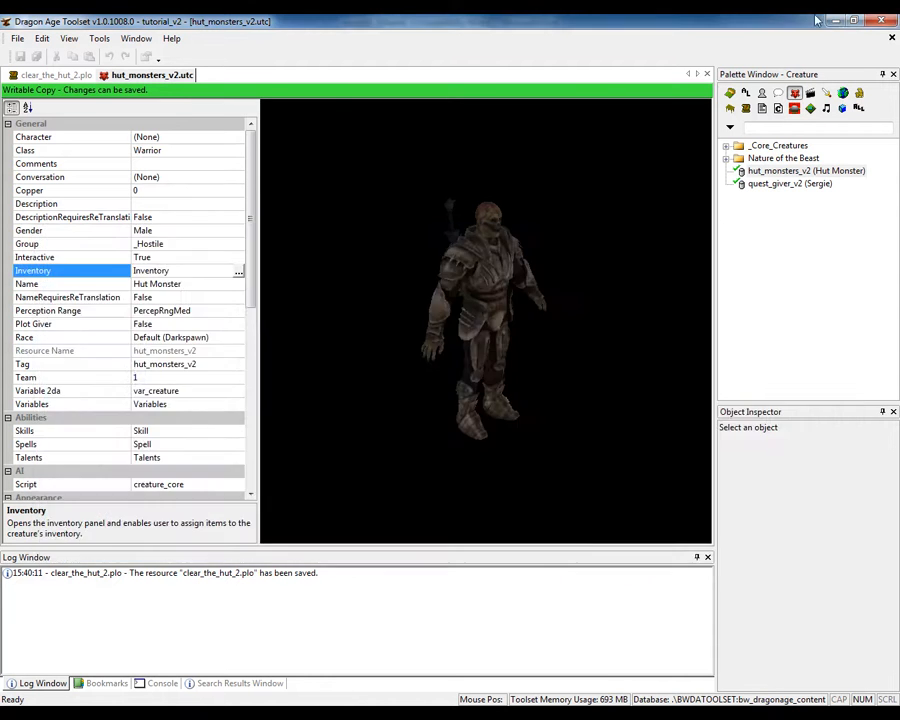
pyautogui.click(835, 20)
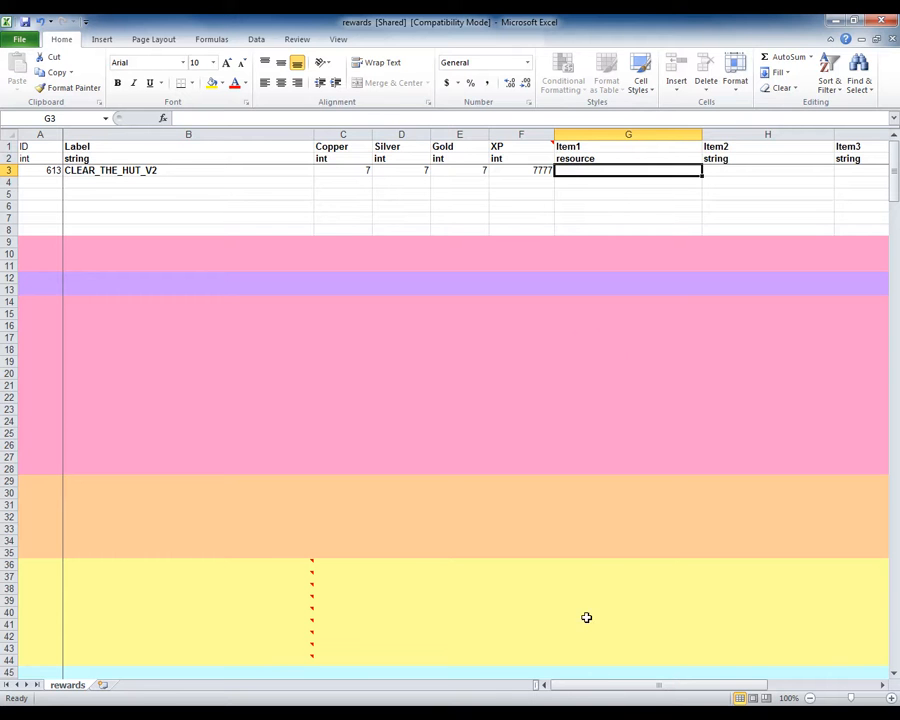
# Set the reward's BonusAbility to 0 in row 3 and read the column's comment on allowed values.
pyautogui.moveTo(618, 688); pyautogui.dragTo(676, 688)
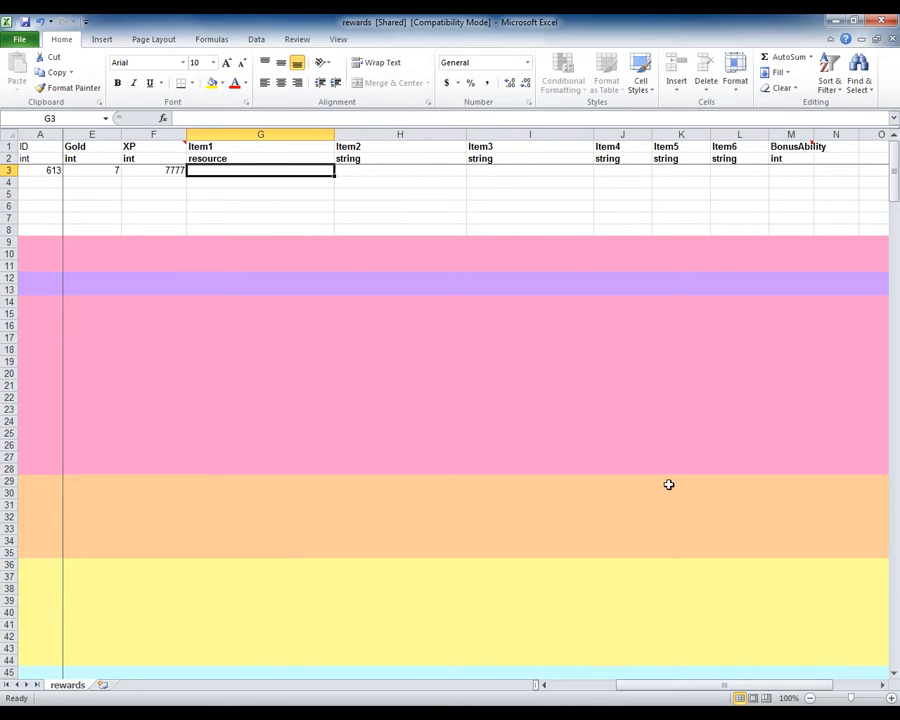
pyautogui.click(782, 170)
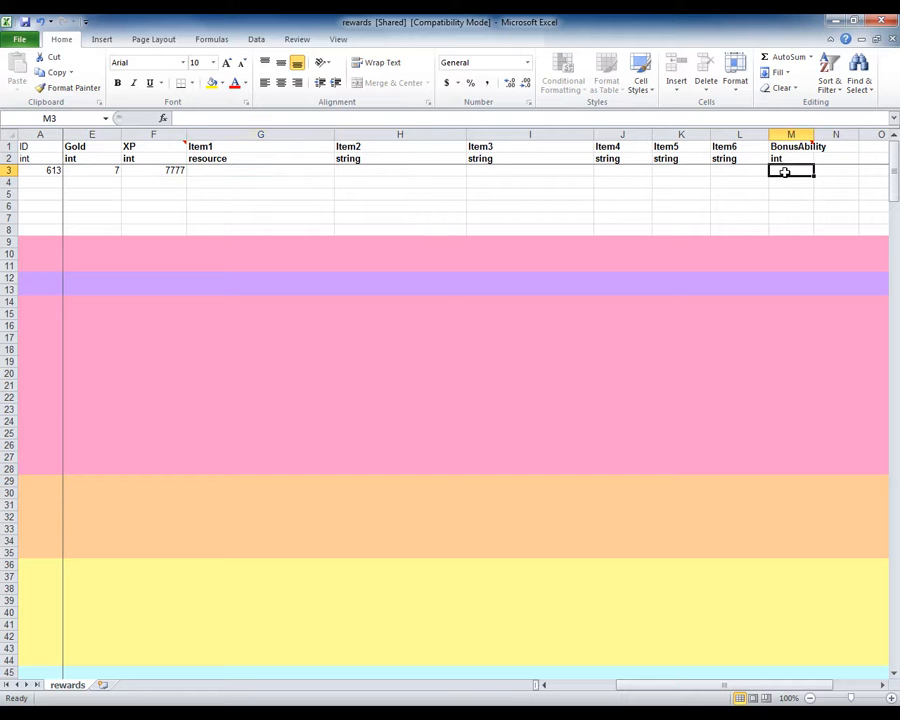
pyautogui.write('0')
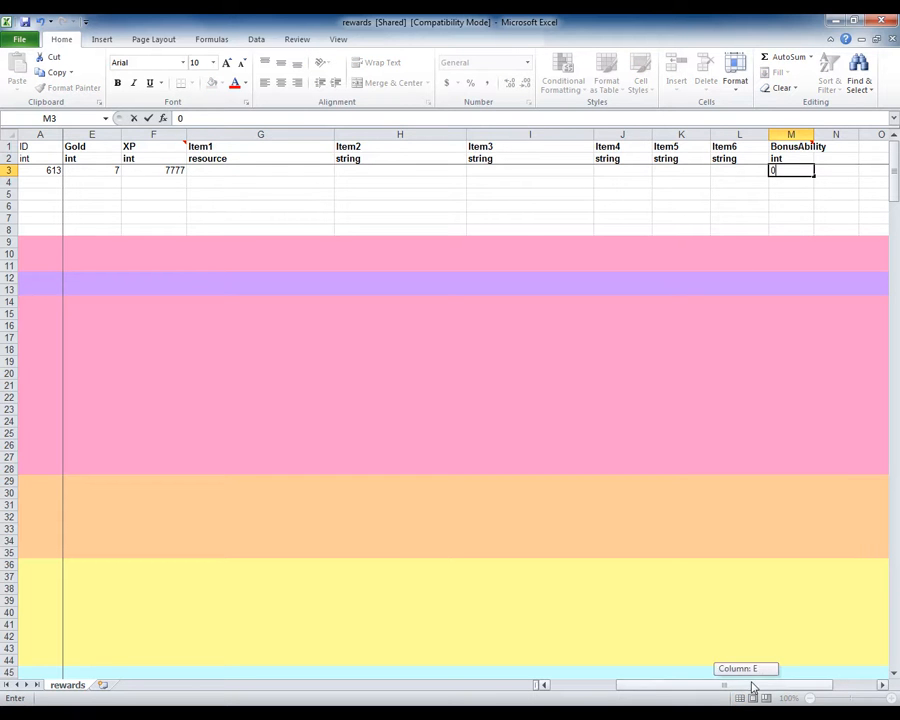
pyautogui.moveTo(744, 684); pyautogui.dragTo(784, 685)
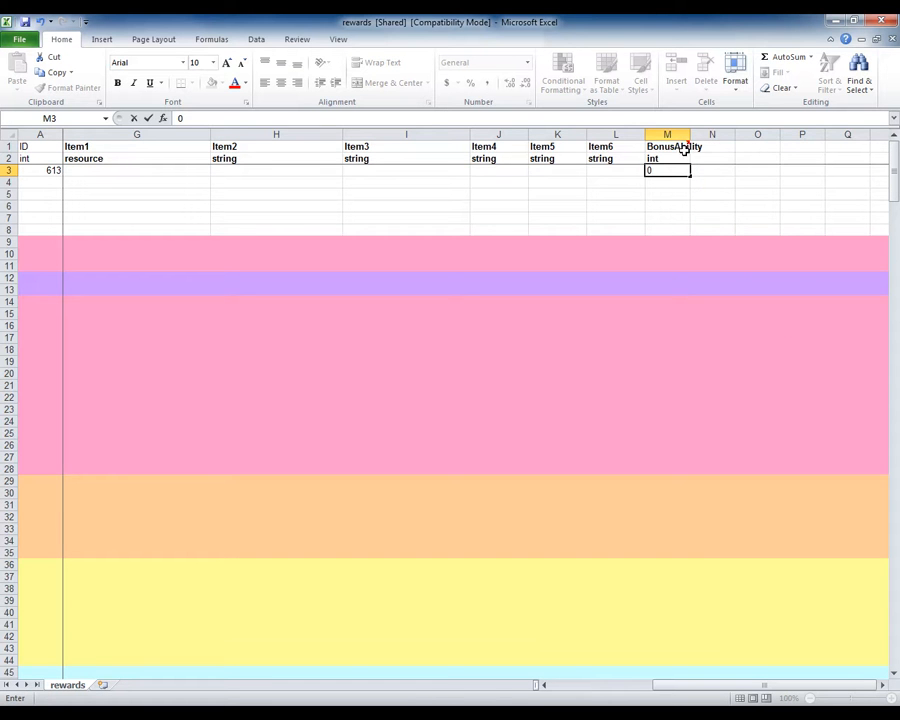
pyautogui.moveTo(689, 141)
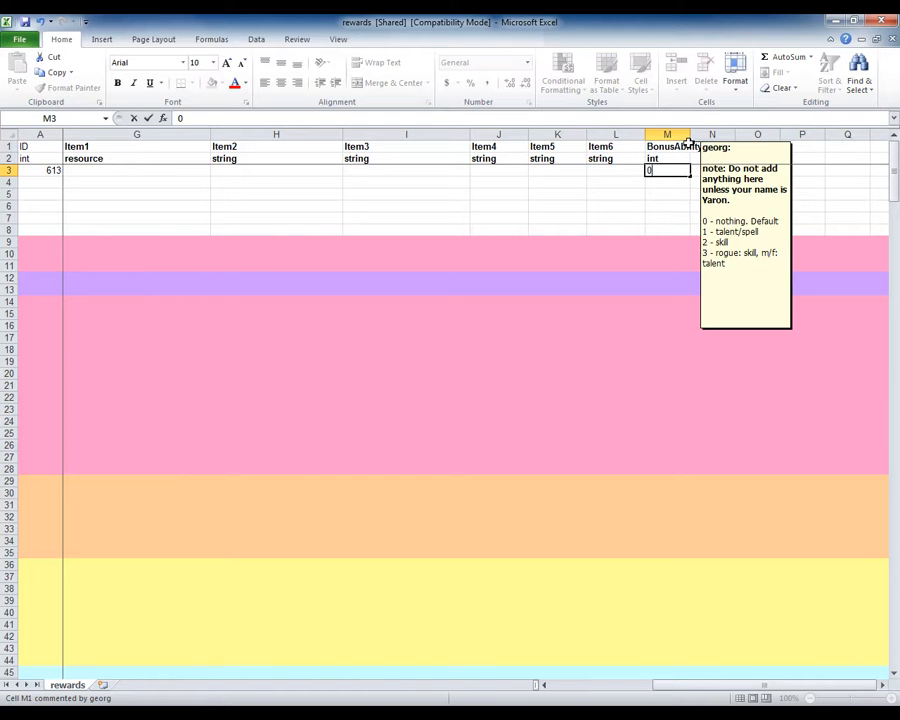
pyautogui.moveTo(683, 686); pyautogui.dragTo(618, 688)
pyautogui.click(607, 170)
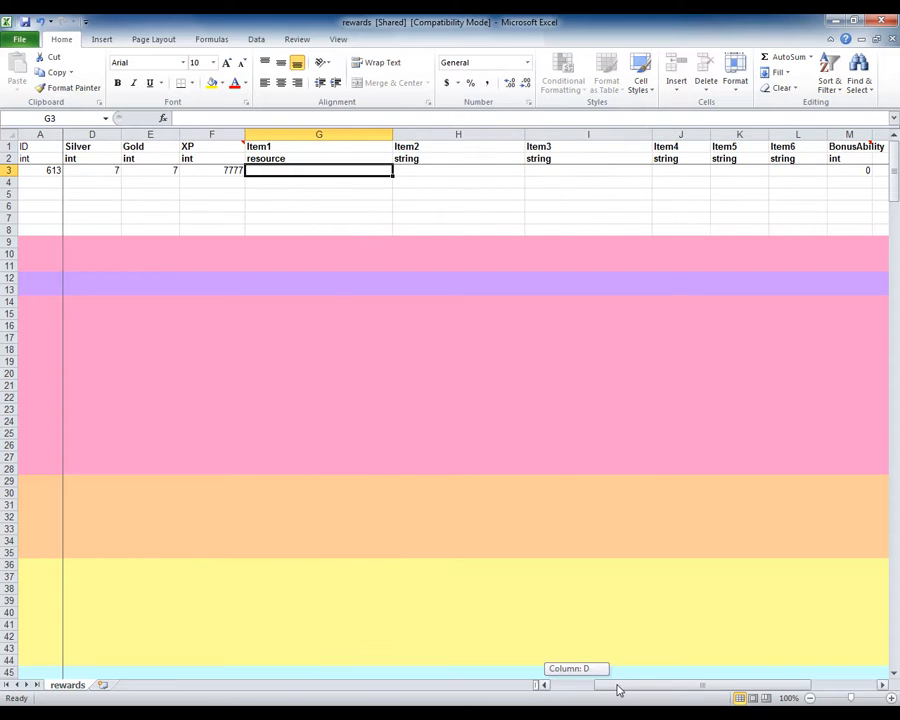
# Fill Item1 through Item6 of the reward row with the empty-value marker ****.
pyautogui.doubleClick(301, 170)
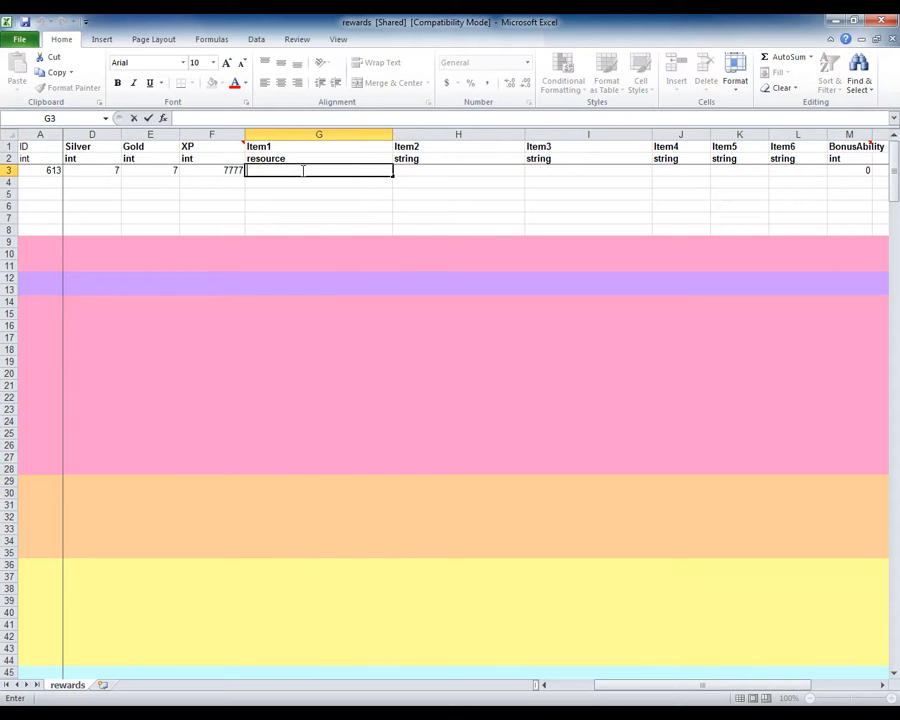
pyautogui.write('****')
pyautogui.press('Tab')
pyautogui.write('****')
pyautogui.press('Tab')
pyautogui.write('****')
pyautogui.press('Tab')
pyautogui.write('****')
pyautogui.press('Tab')
pyautogui.write('***')
pyautogui.press('Tab')
pyautogui.write('****')
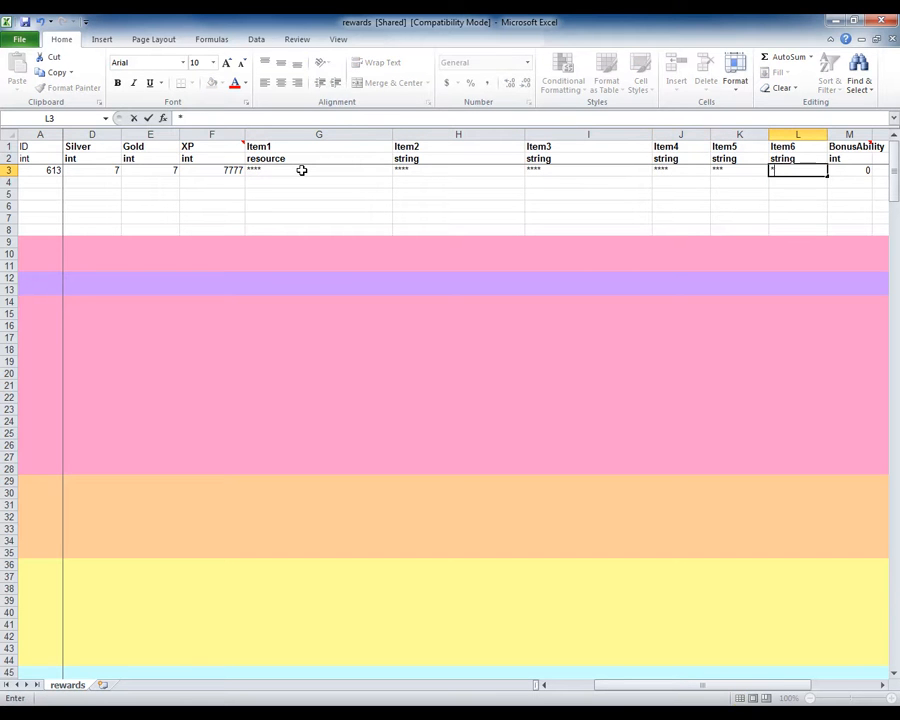
pyautogui.click(716, 169)
pyautogui.write('****')
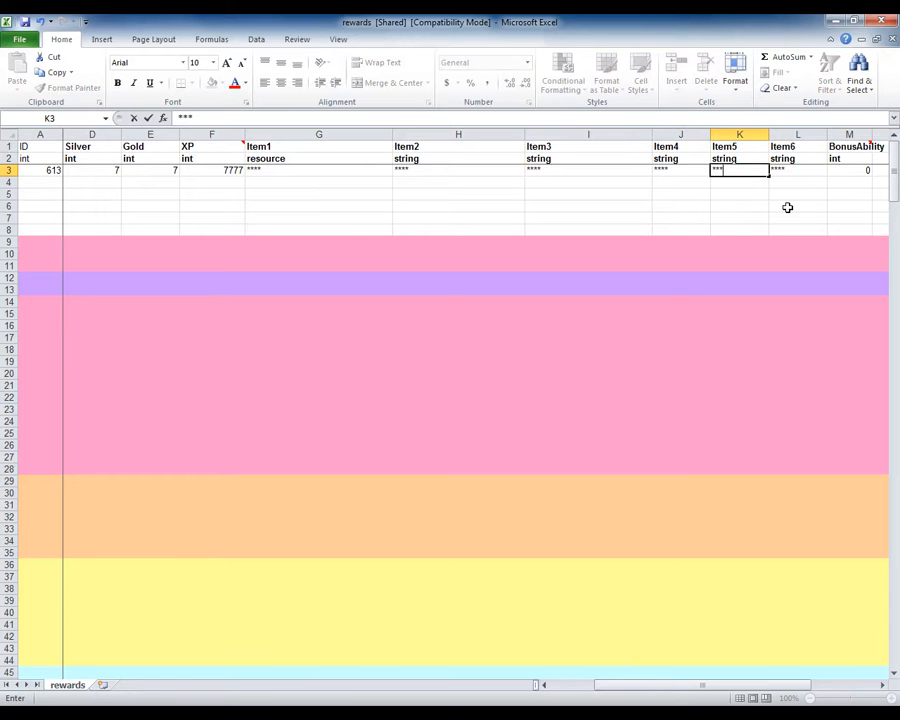
pyautogui.press('Tab')
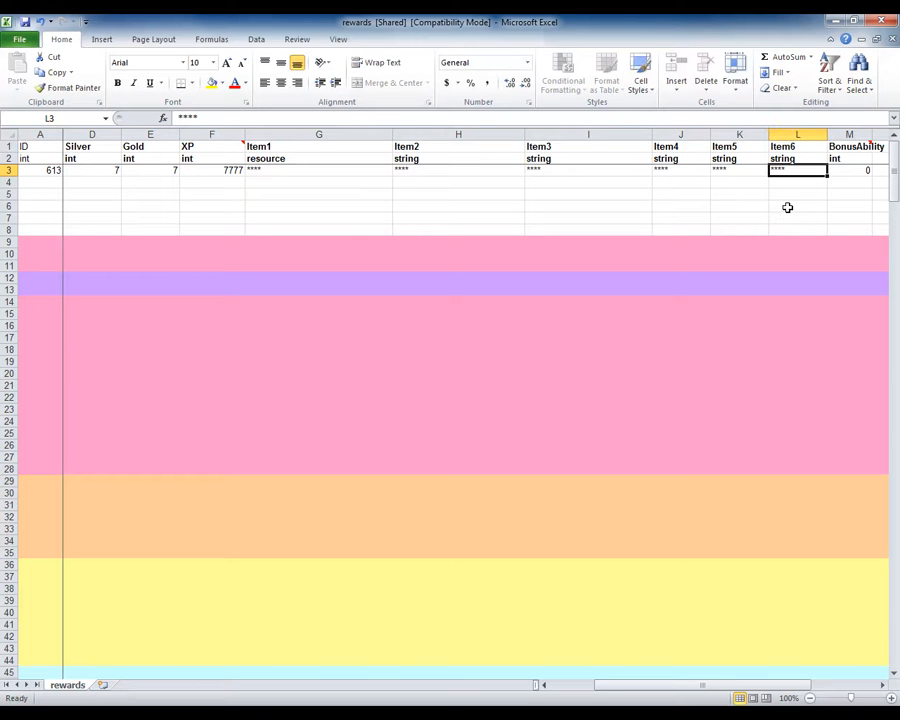
pyautogui.moveTo(663, 684); pyautogui.dragTo(707, 686)
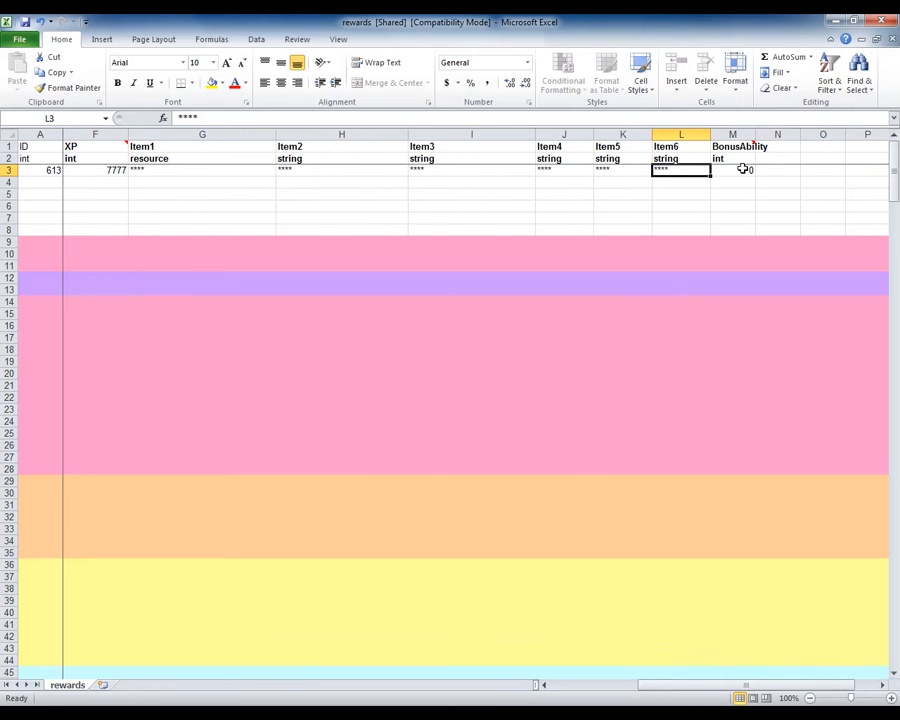
pyautogui.moveTo(674, 684); pyautogui.dragTo(585, 690)
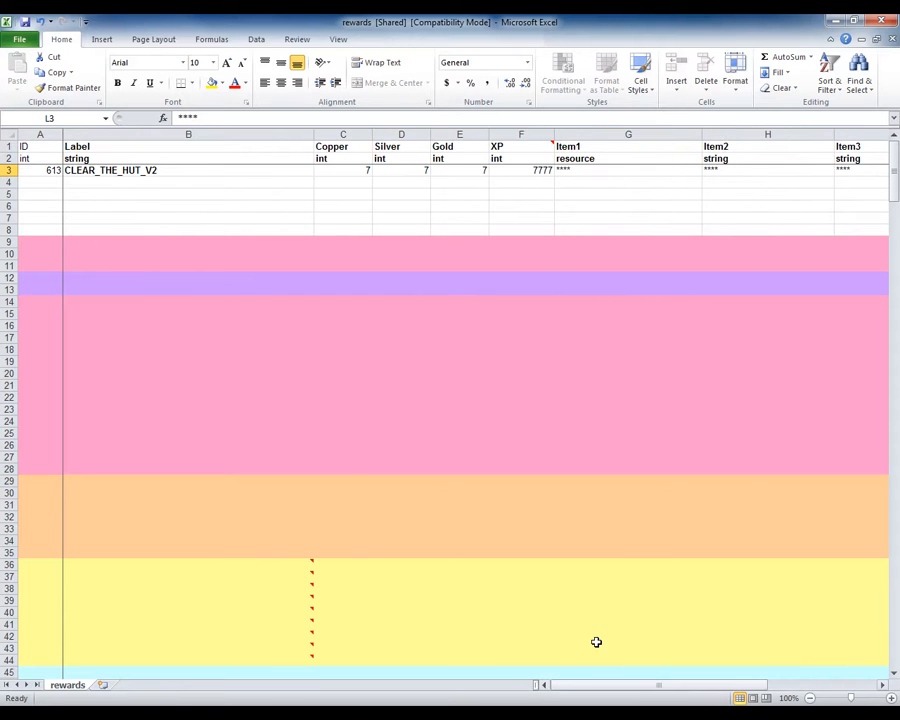
# Begin saving the workbook as a separate copy with the file name rewards_clear_the_hut_v2.
pyautogui.click(20, 40)
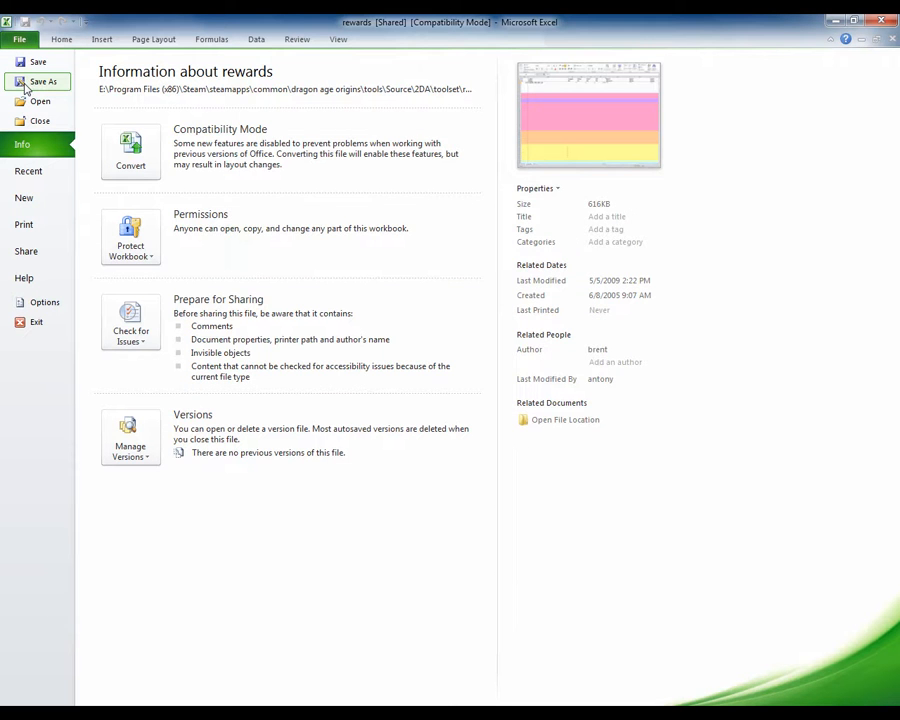
pyautogui.click(24, 84)
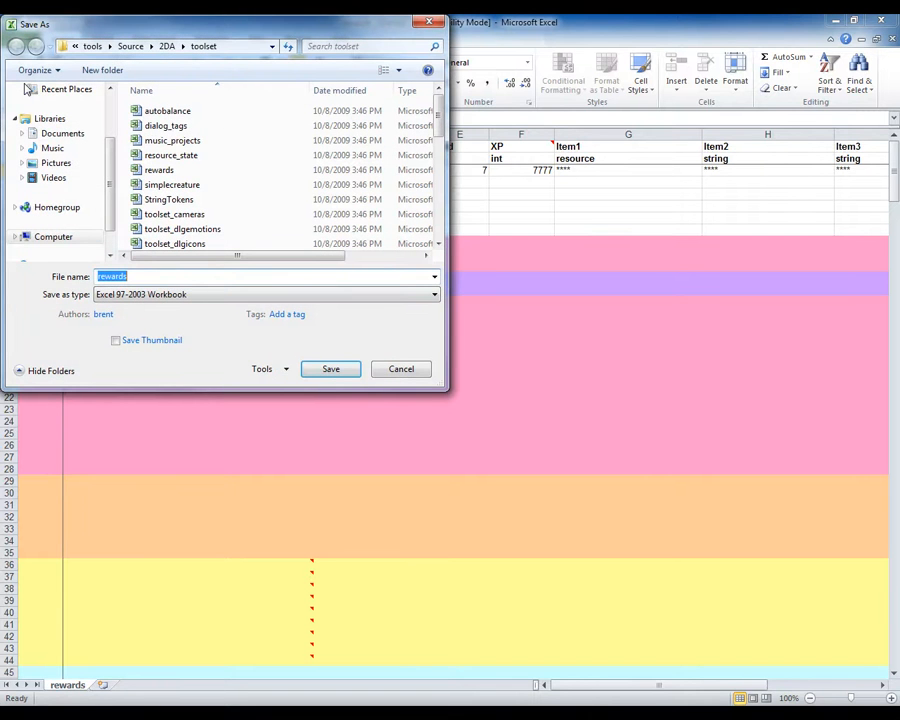
pyautogui.click(141, 276)
pyautogui.write('_clear_the')
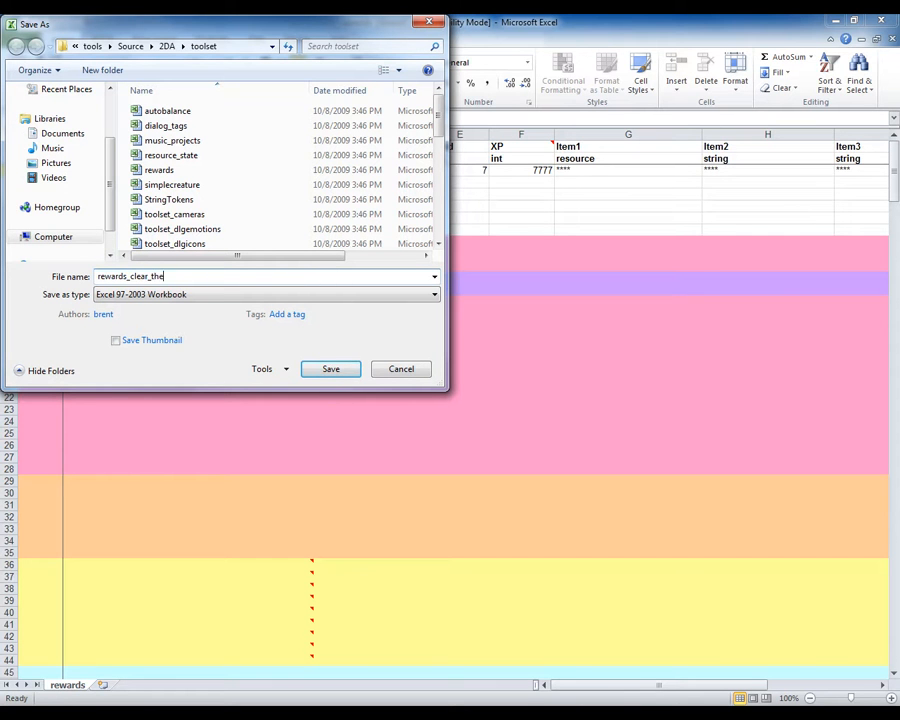
pyautogui.write('_hut_v2')
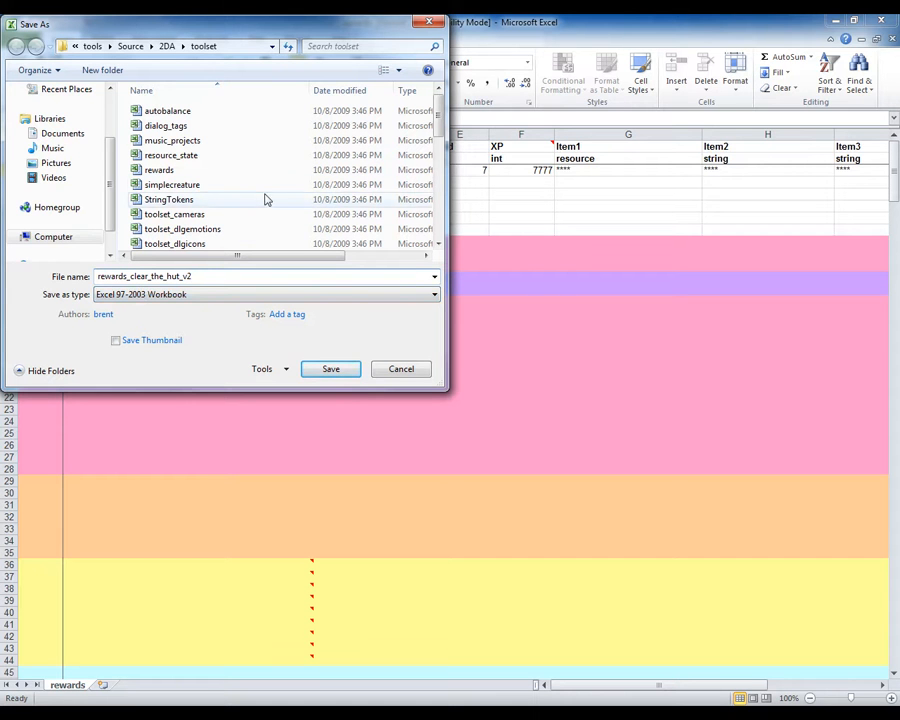
# Save the rewards_clear_the_hut_v2 workbook into New folder (2) on the desktop and close Excel.
pyautogui.moveTo(438, 108); pyautogui.dragTo(444, 79)
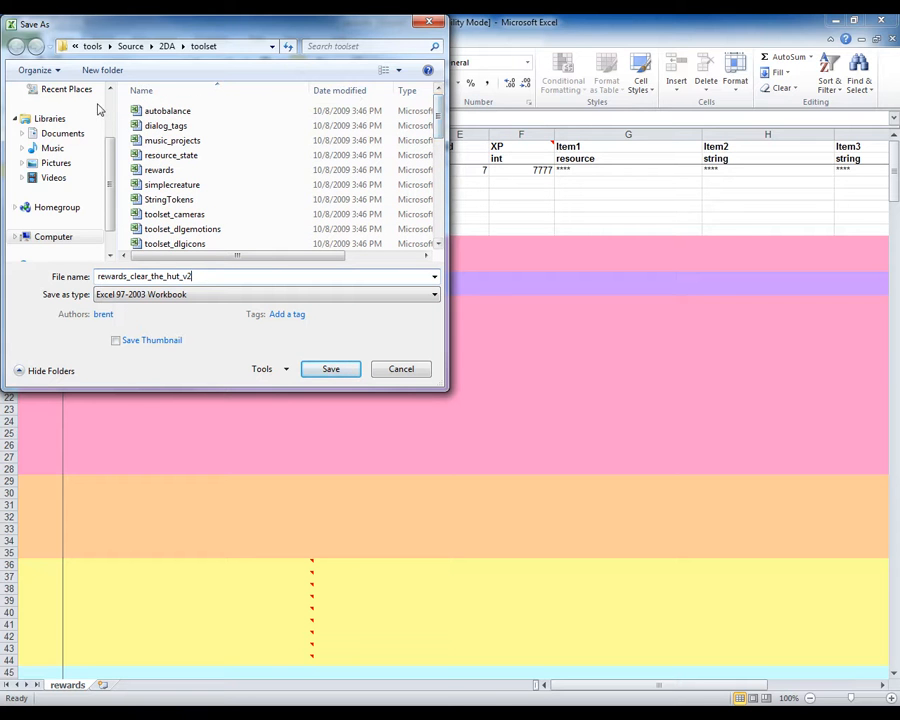
pyautogui.scroll(2, 110, 117)
pyautogui.click(58, 140)
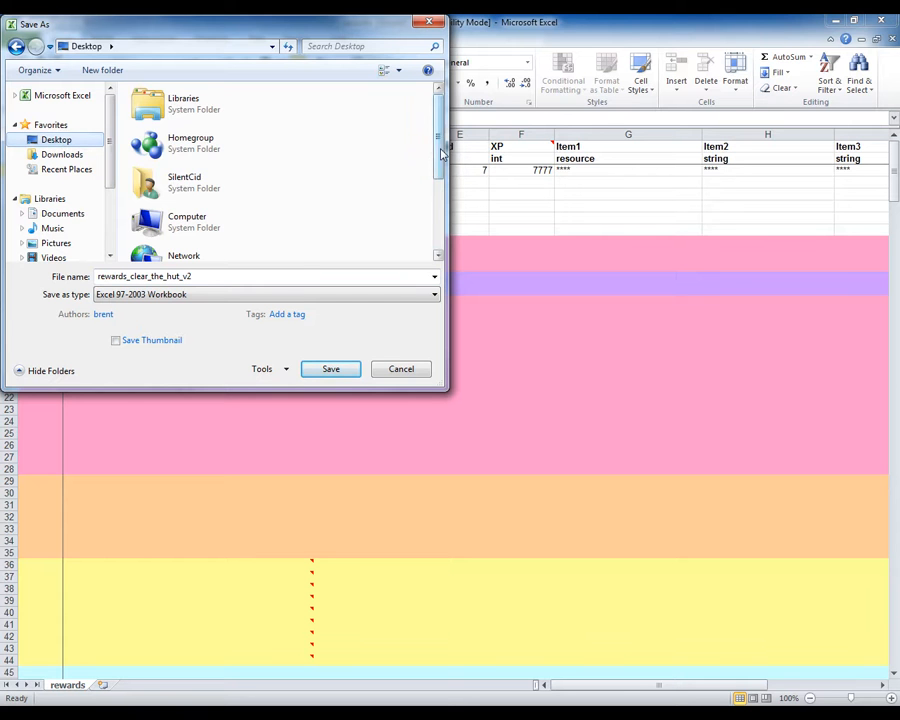
pyautogui.scroll(-3, 440, 150)
pyautogui.click(197, 249)
pyautogui.doubleClick(197, 249)
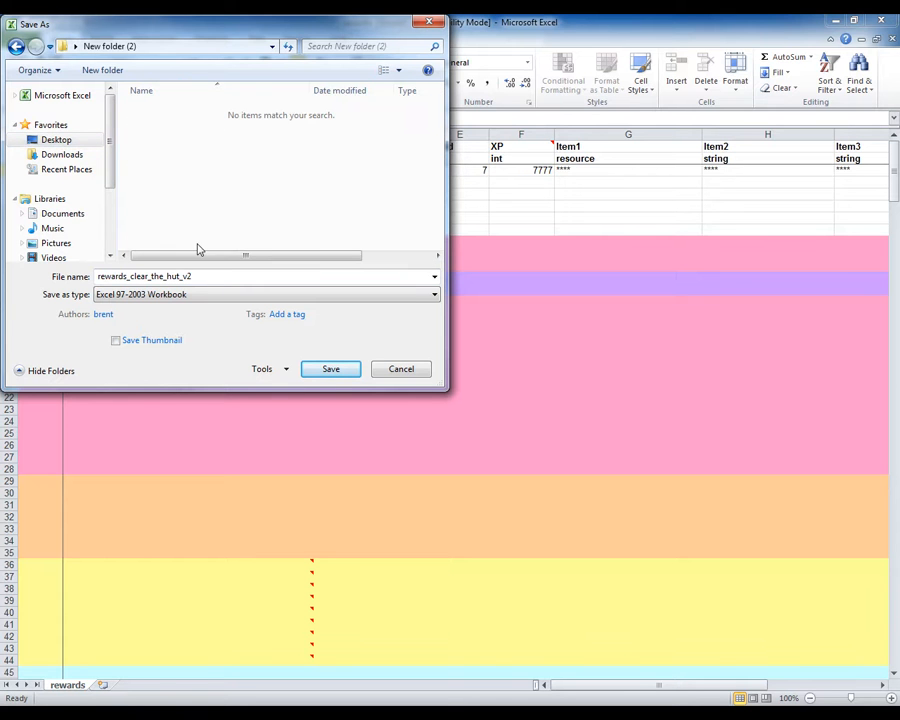
pyautogui.click(314, 371)
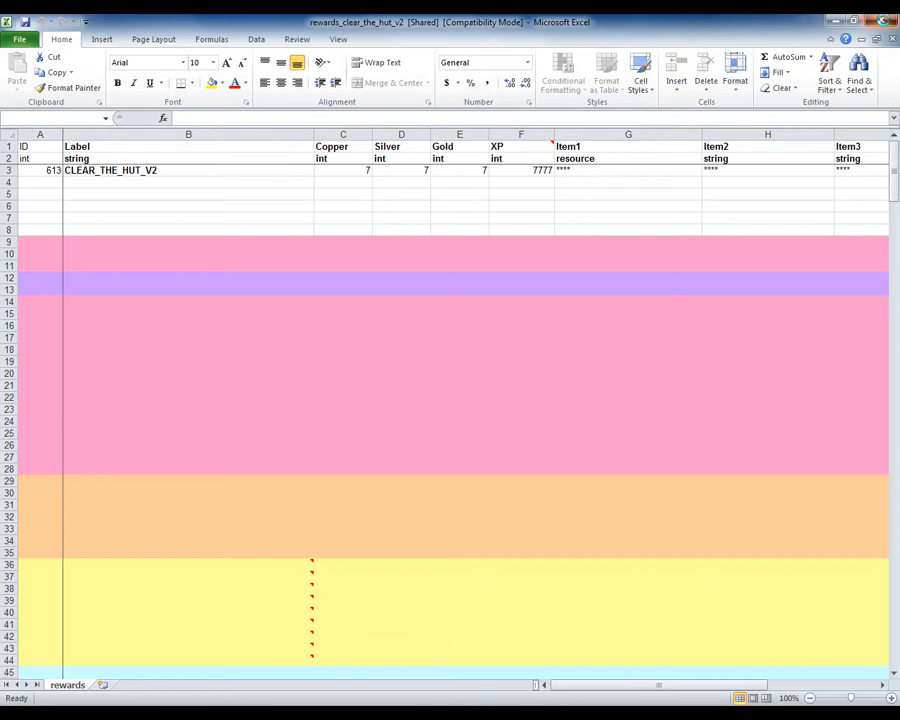
pyautogui.click(883, 21)
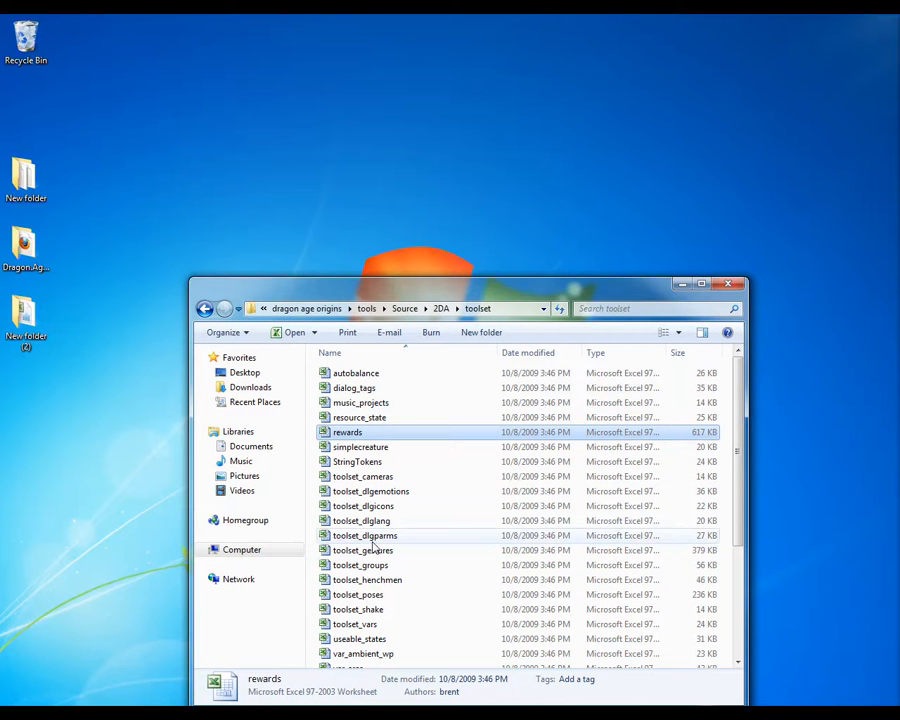
# Bring up the New folder (2) window and arrange it above the toolset folder window so both are accessible.
pyautogui.click(172, 714)
pyautogui.click(198, 673)
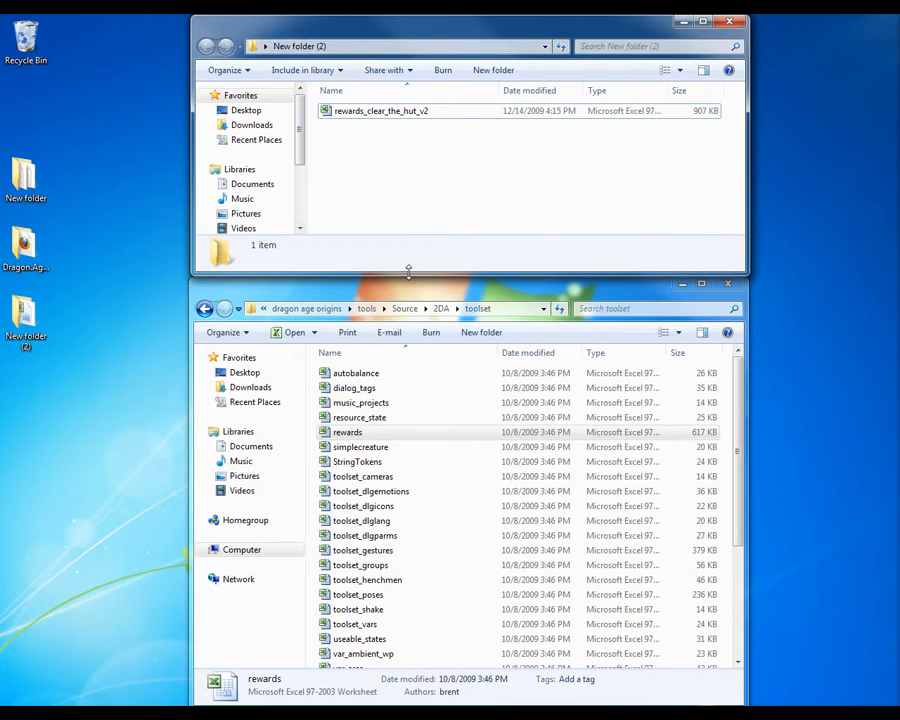
pyautogui.moveTo(408, 270); pyautogui.dragTo(408, 287)
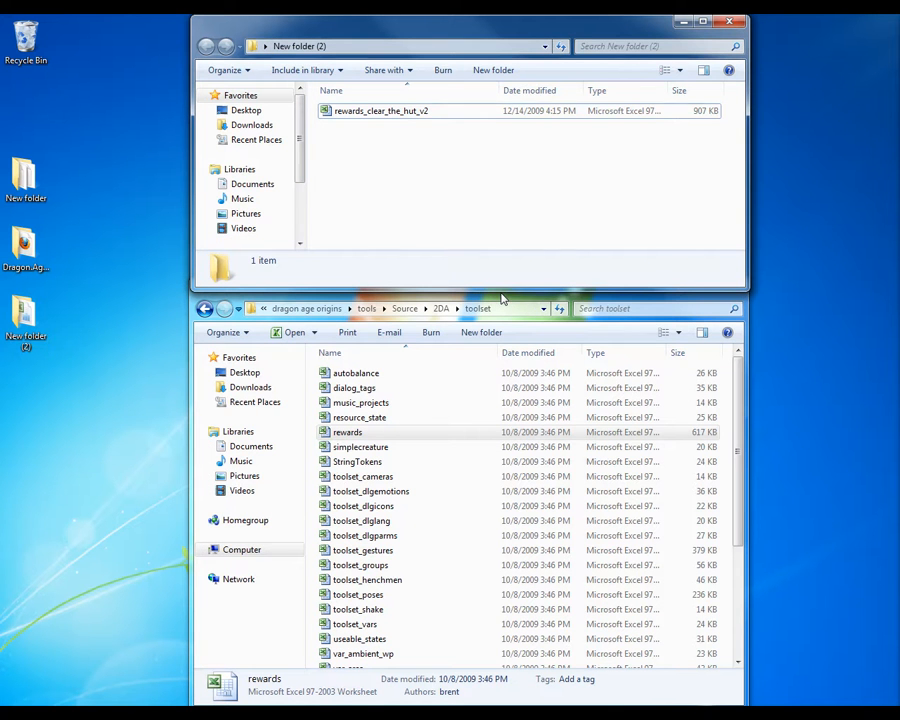
pyautogui.moveTo(502, 298); pyautogui.dragTo(502, 328)
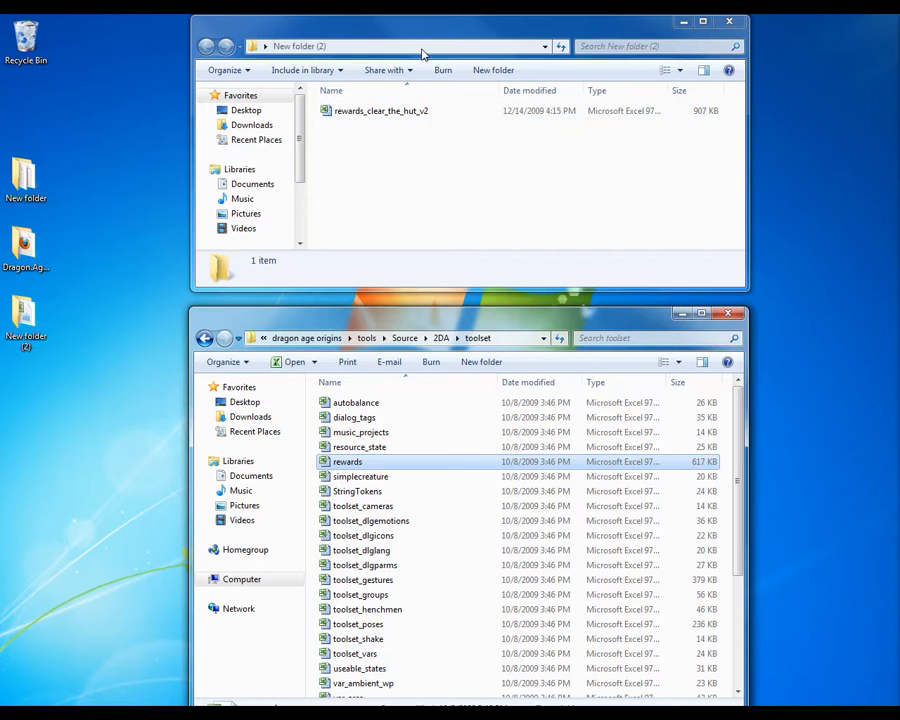
pyautogui.moveTo(440, 30)
pyautogui.mouseDown()
pyautogui.moveTo(410, 50)
pyautogui.moveTo(435, 38)
pyautogui.mouseUp()
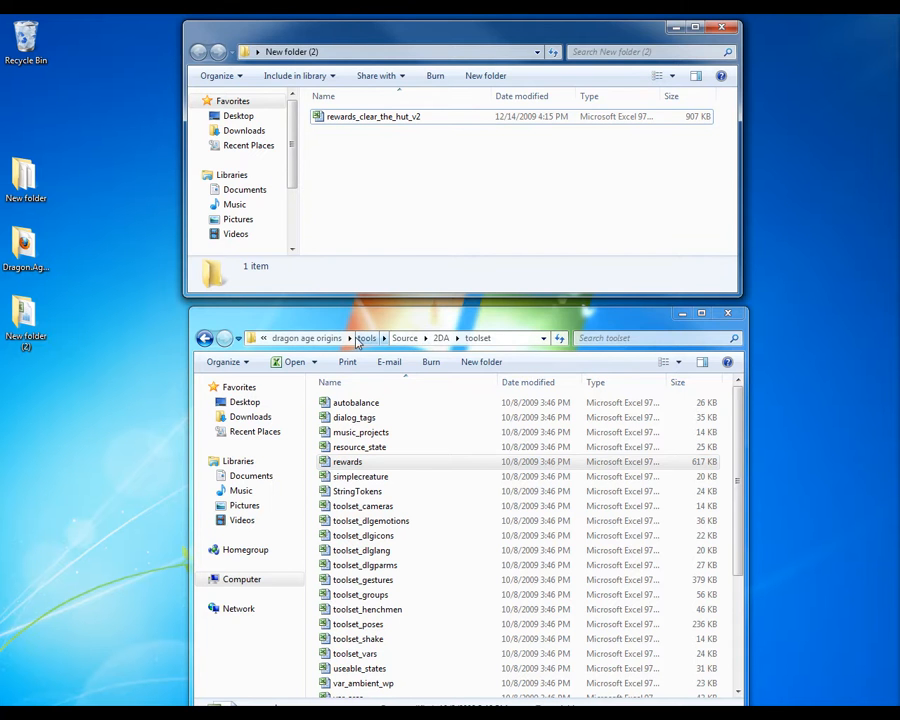
pyautogui.moveTo(500, 323); pyautogui.dragTo(476, 296)
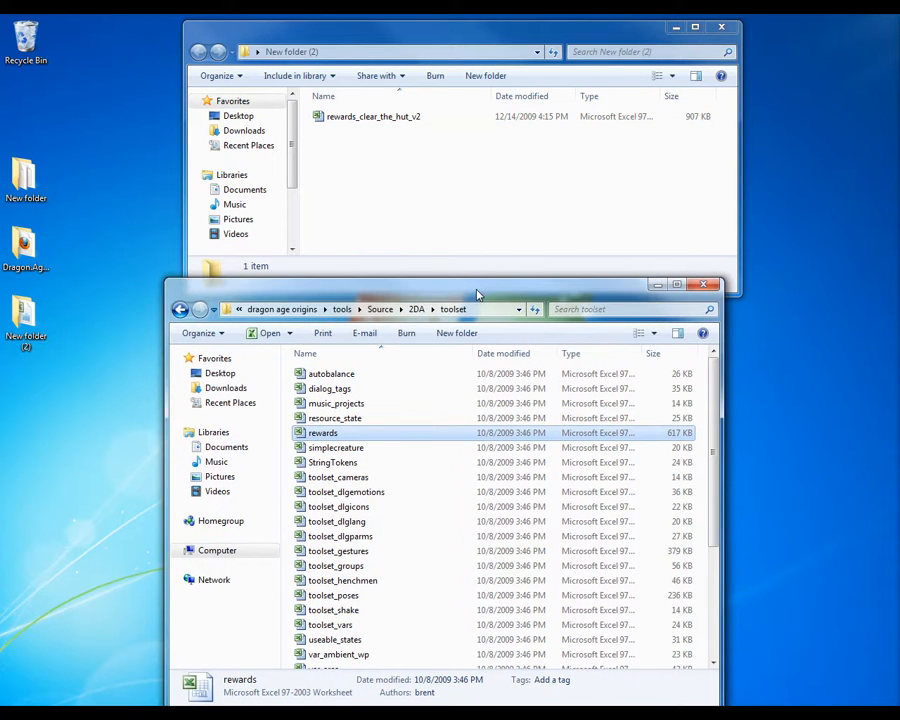
# Copy ExcelProcessor from the tools\ResourceBuild\Processors folder into New folder (2).
pyautogui.click(342, 310)
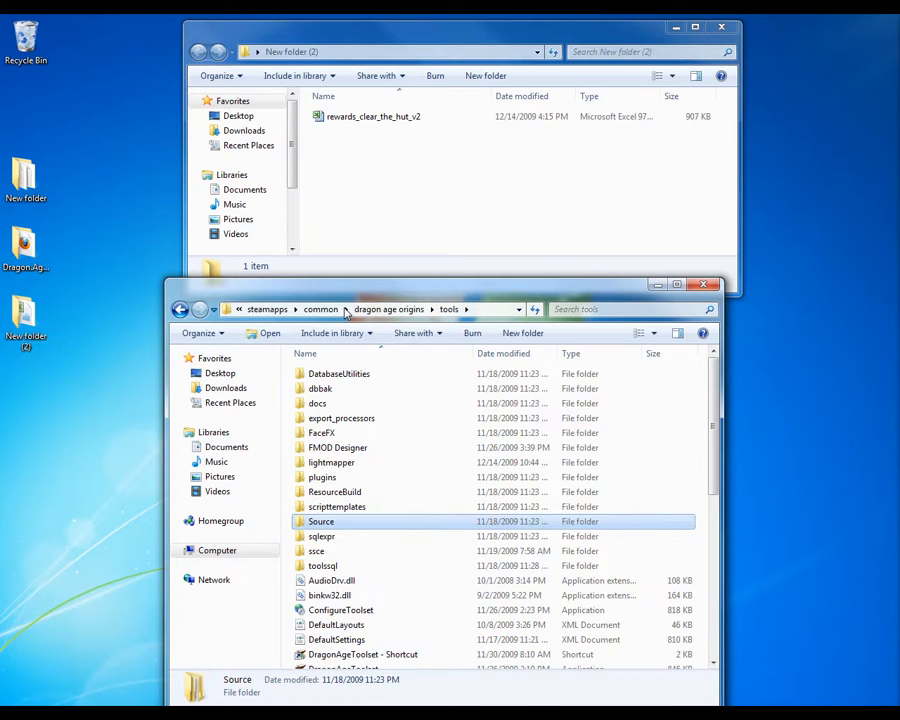
pyautogui.doubleClick(349, 495)
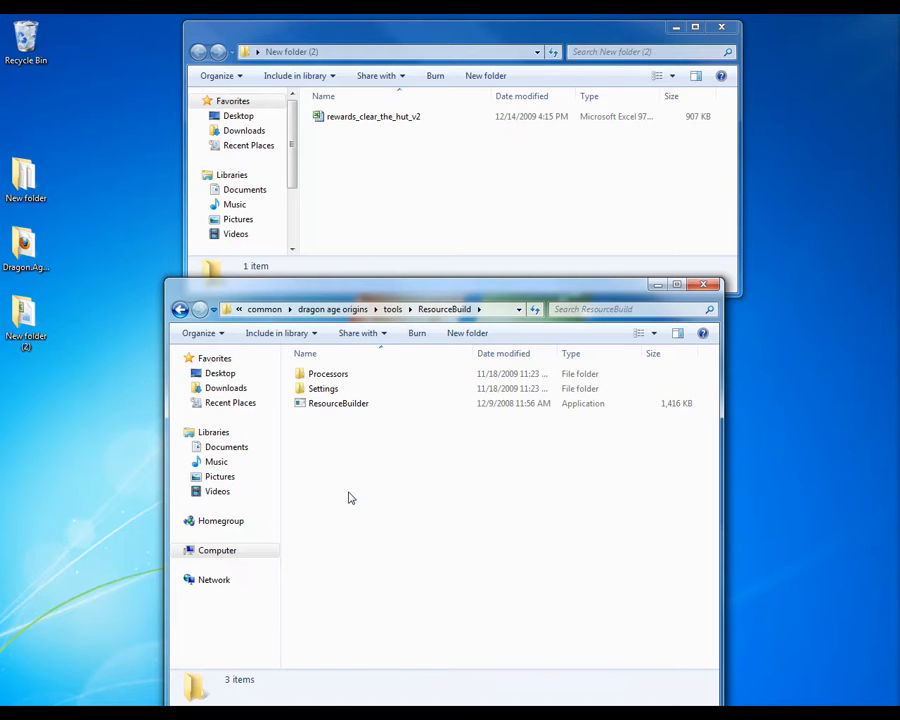
pyautogui.doubleClick(354, 377)
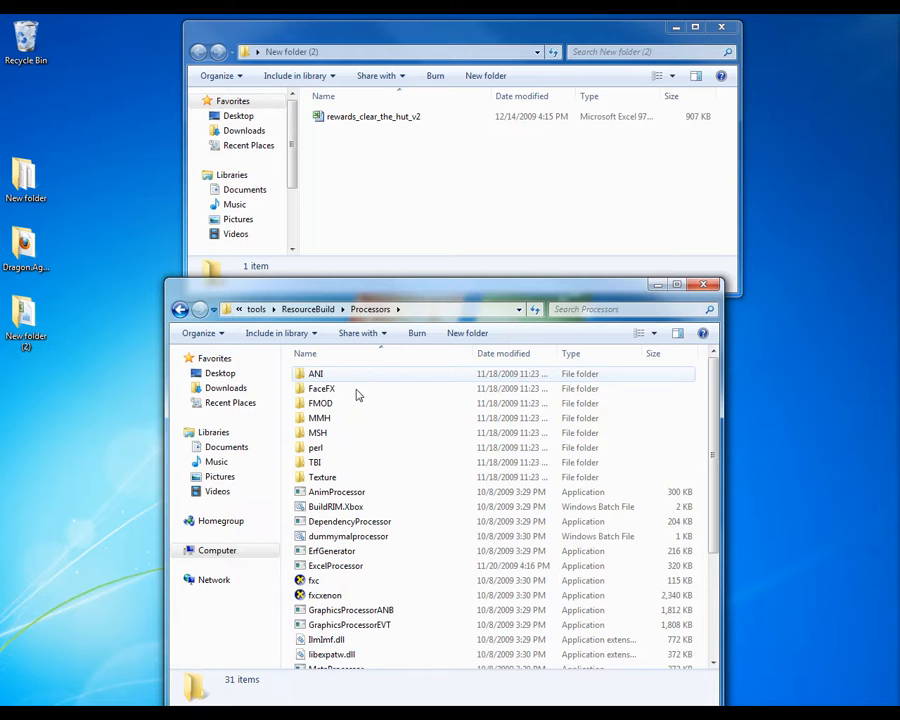
pyautogui.click(420, 566)
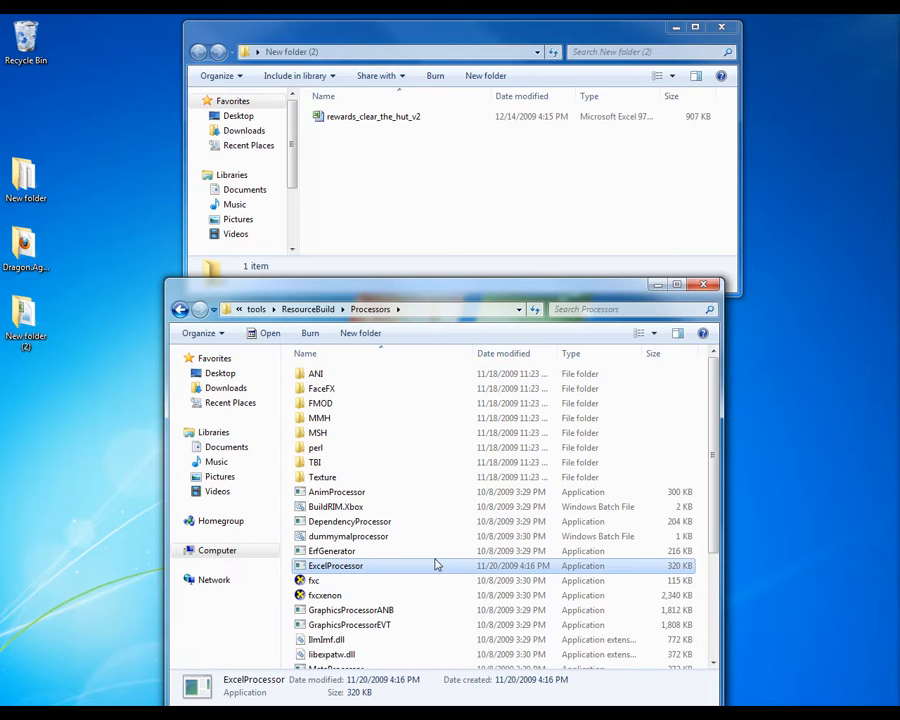
pyautogui.rightClick(353, 568)
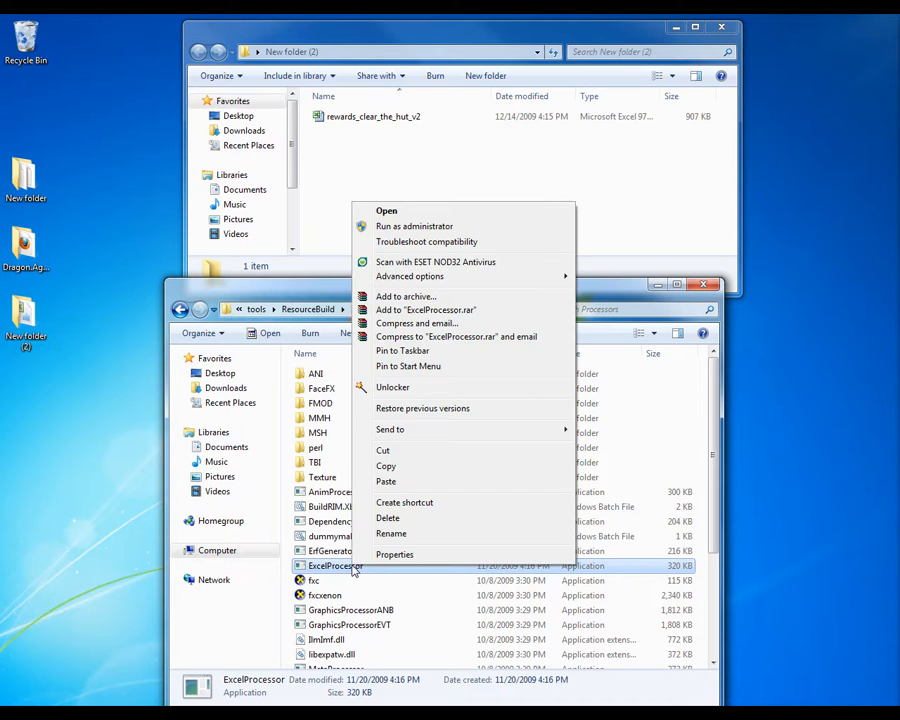
pyautogui.click(386, 466)
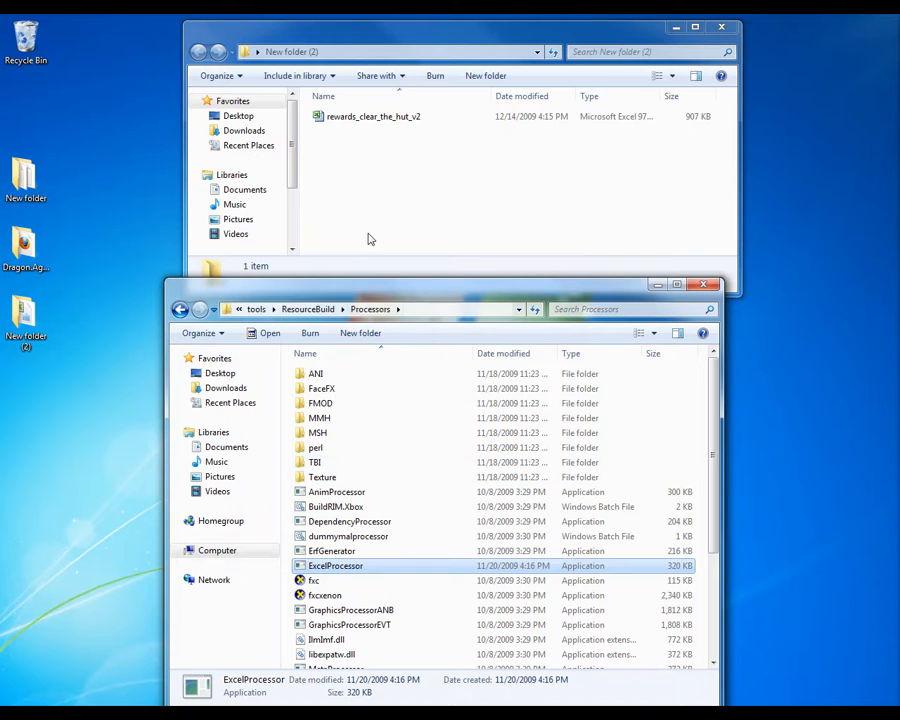
pyautogui.rightClick(345, 165)
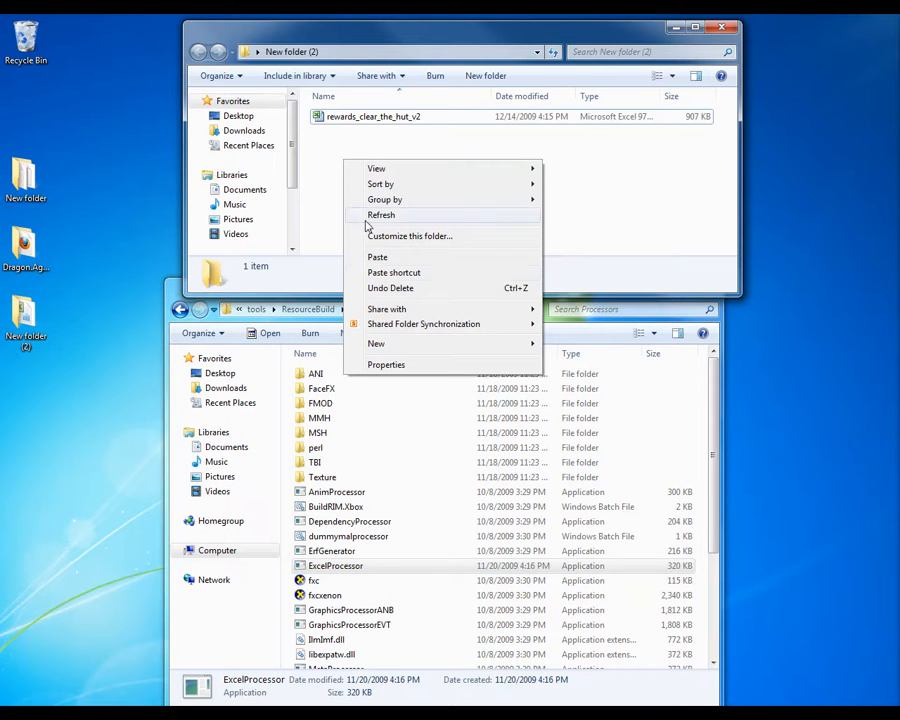
pyautogui.click(387, 258)
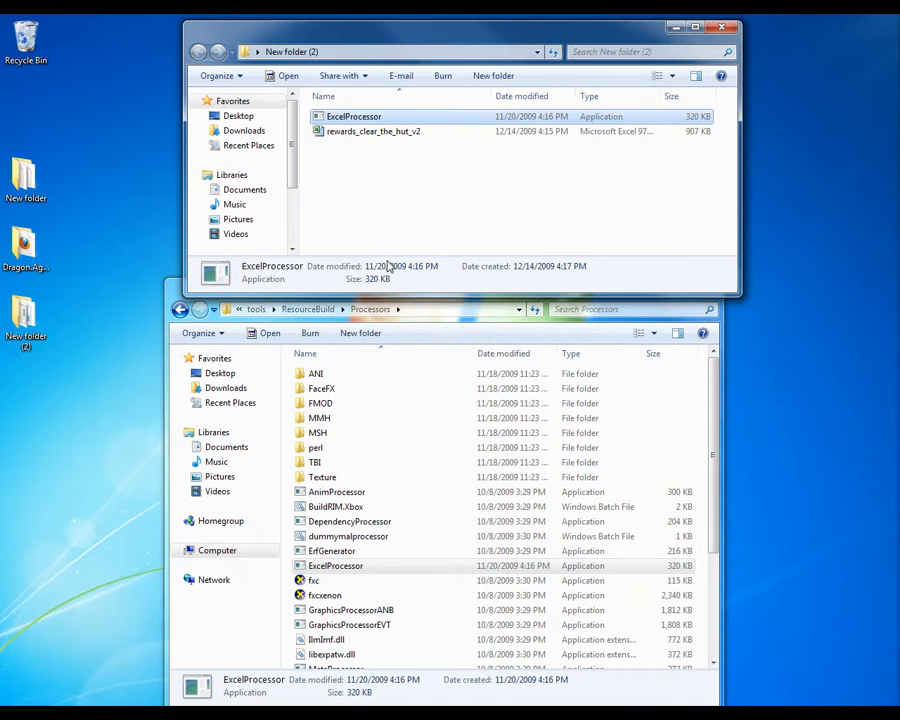
pyautogui.click(395, 234)
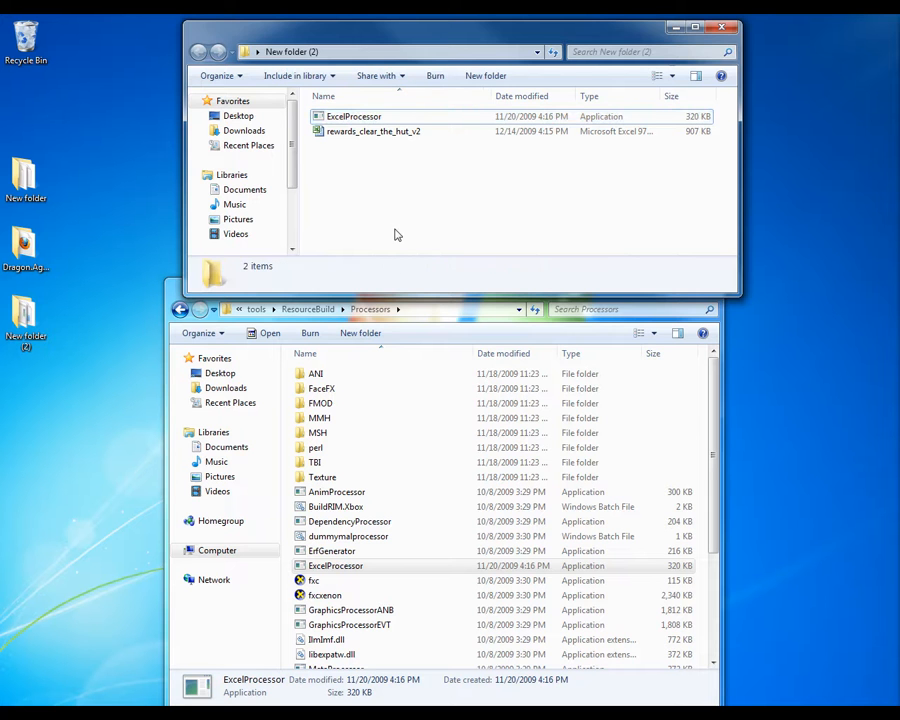
# Convert the rewards_clear_the_hut_v2 workbook to a GDA file by opening it with the copied ExcelProcessor.
pyautogui.click(391, 133)
pyautogui.moveTo(391, 133); pyautogui.dragTo(376, 119)
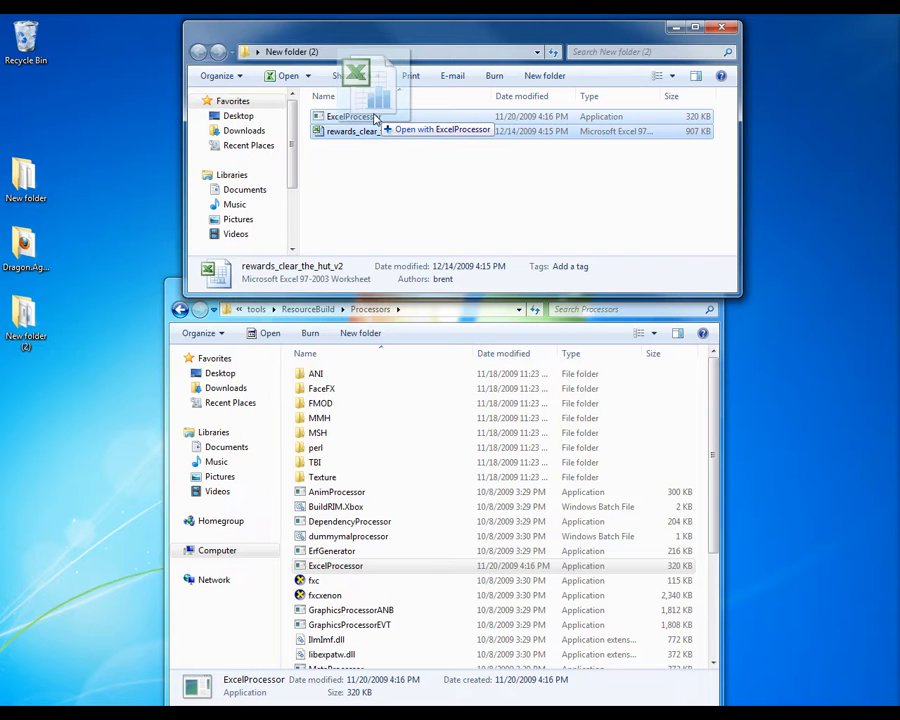
pyautogui.moveTo(376, 119); pyautogui.dragTo(376, 118)
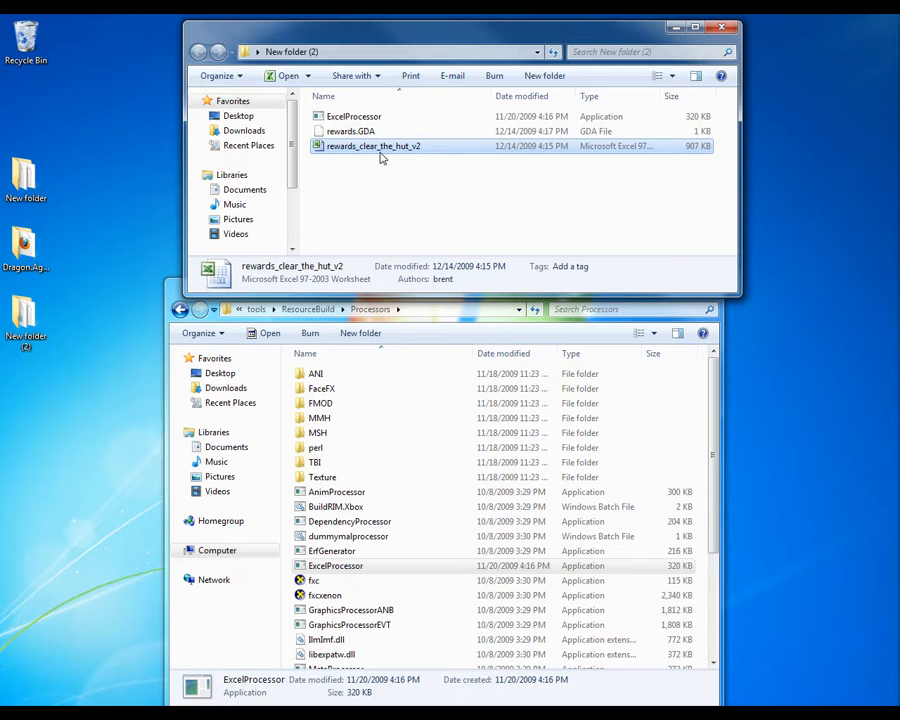
pyautogui.click(319, 203)
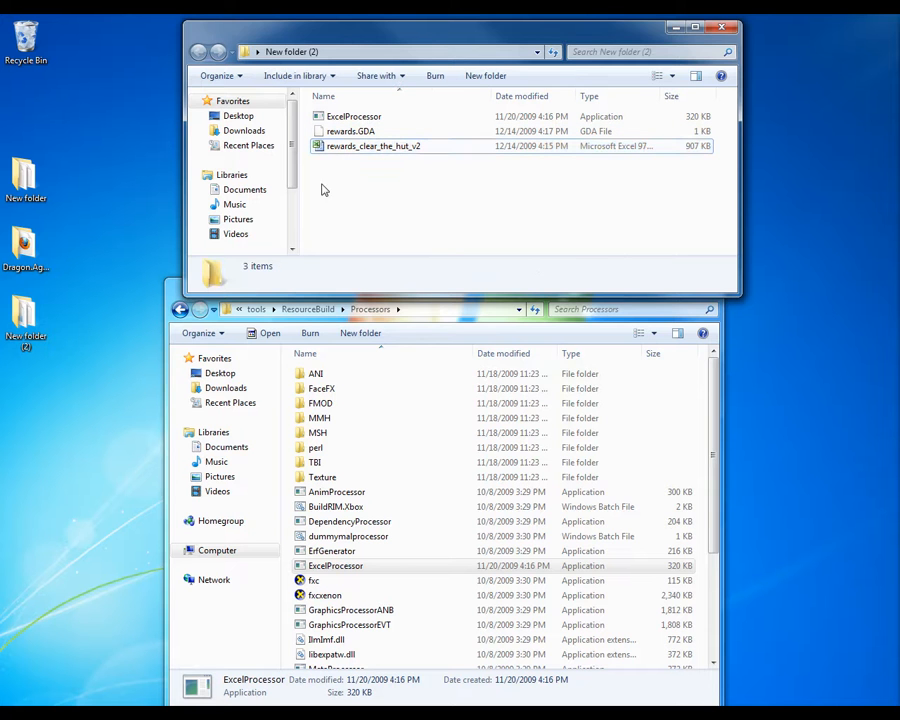
# Rename the generated rewards.GDA file as rewards_clear_the_hut_v2.GDA.
pyautogui.click(351, 134)
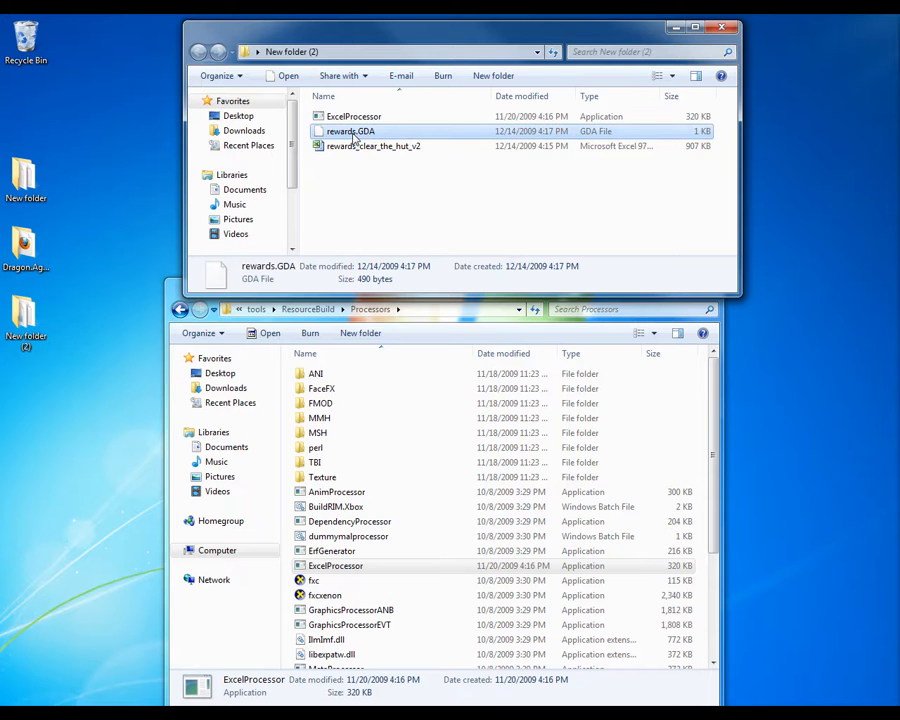
pyautogui.rightClick(354, 137)
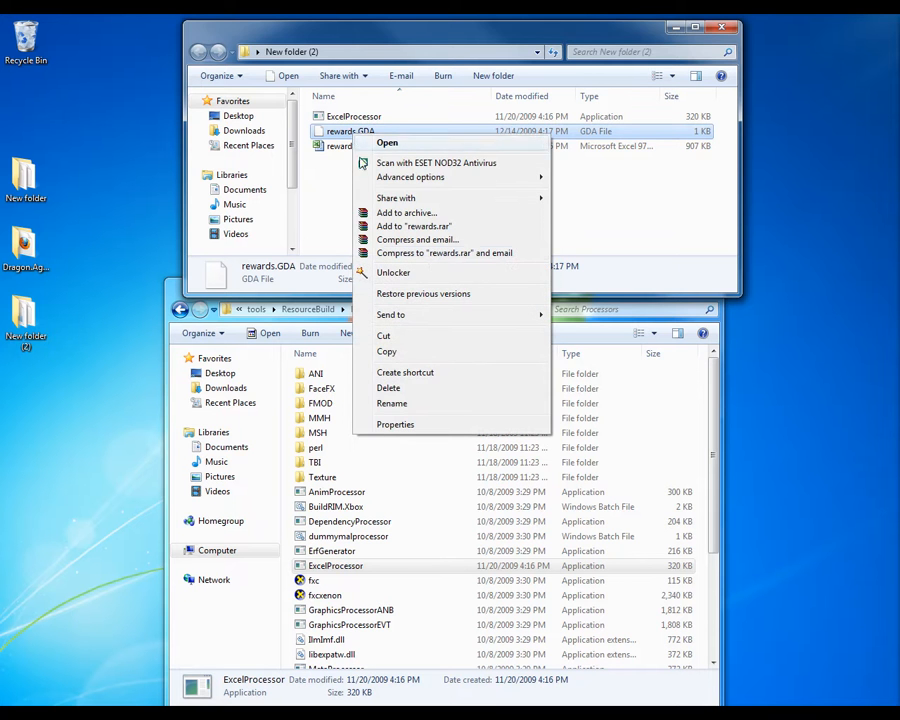
pyautogui.click(410, 403)
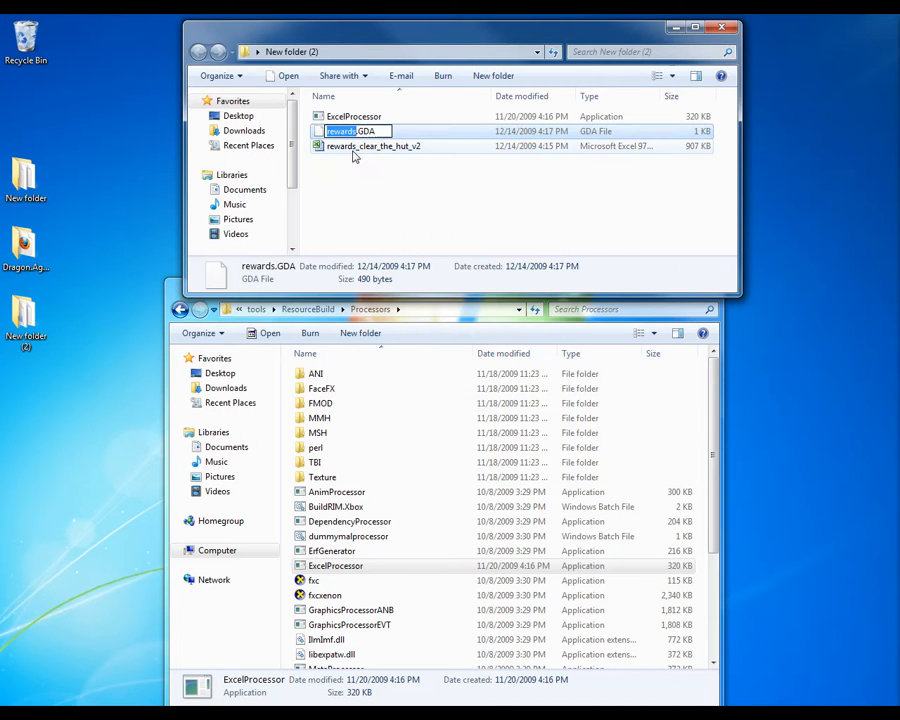
pyautogui.press('Right')
pyautogui.write('_')
pyautogui.write('clear_t')
pyautogui.write('he_hut_')
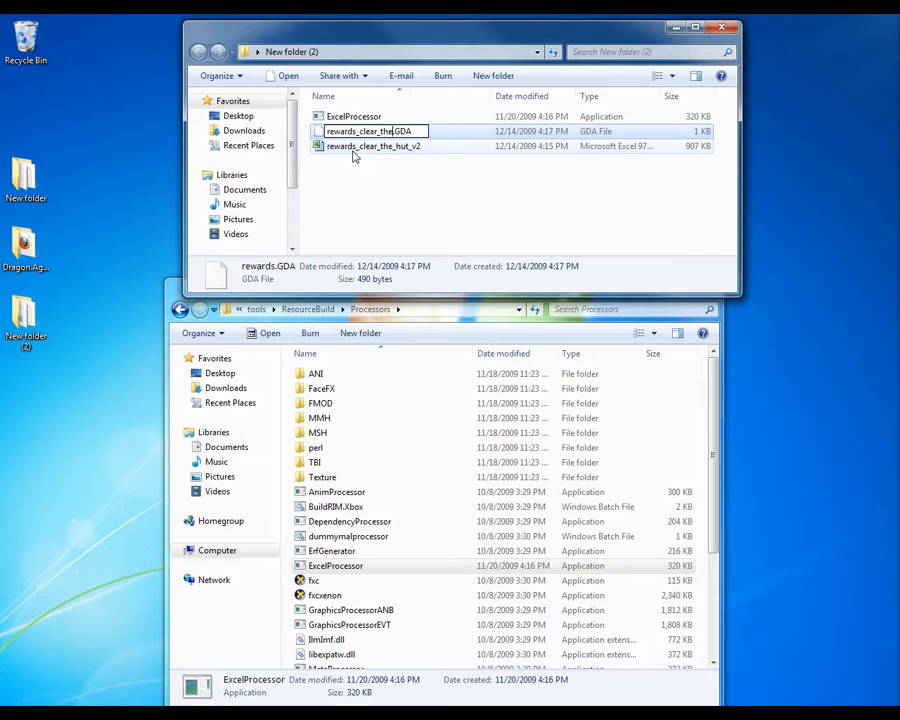
pyautogui.write('v2')
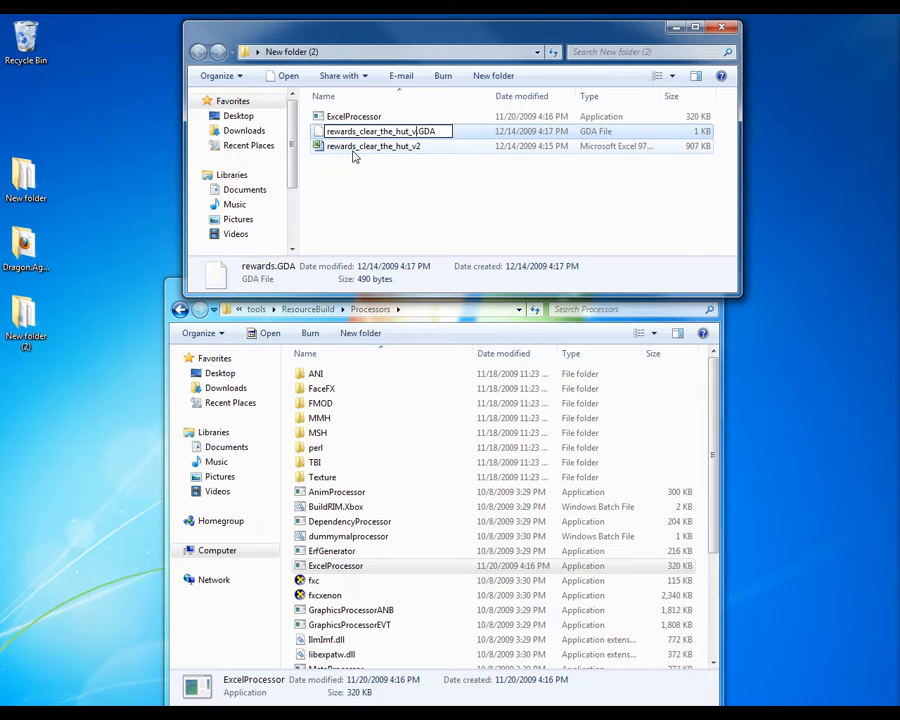
pyautogui.press('Return')
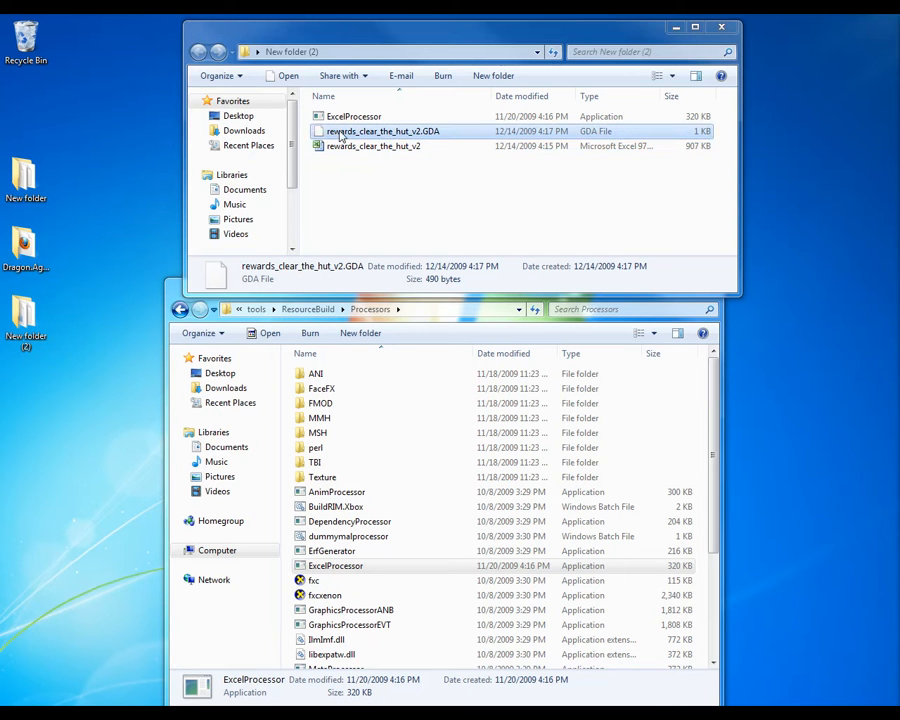
# Cut rewards_clear_the_hut_v2.GDA and open the dragon age origins\packages\core\override folder in the other folder window.
pyautogui.rightClick(341, 136)
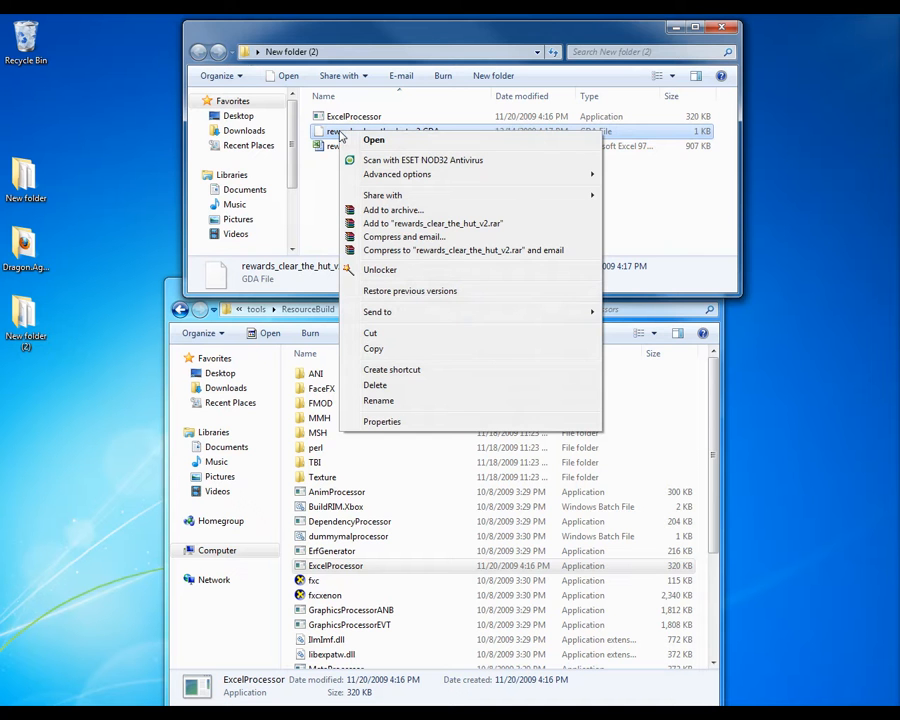
pyautogui.click(393, 333)
pyautogui.click(424, 304)
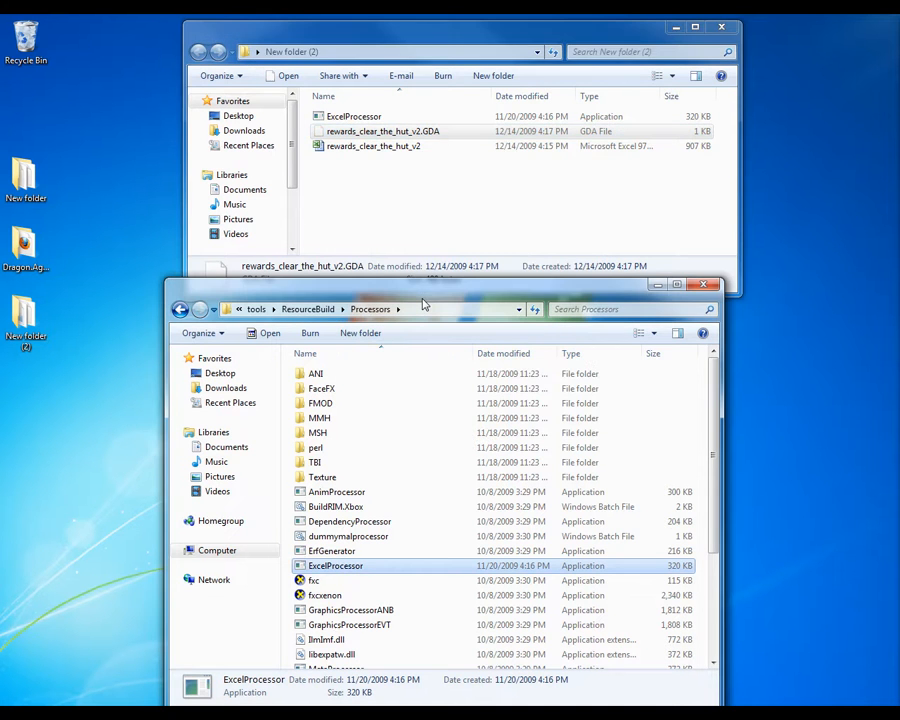
pyautogui.click(312, 310)
pyautogui.click(331, 310)
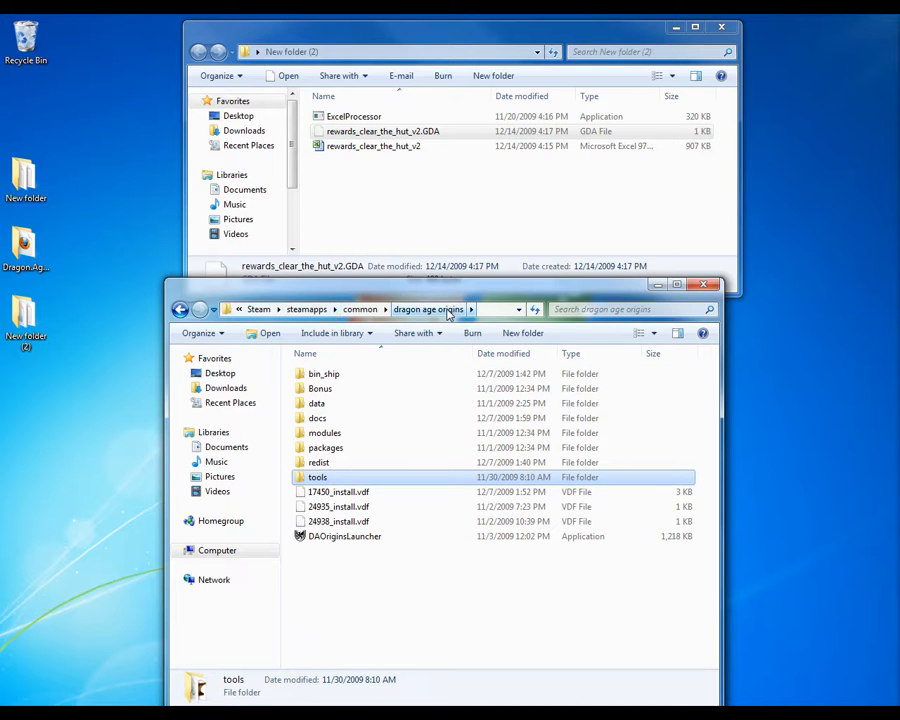
pyautogui.doubleClick(350, 447)
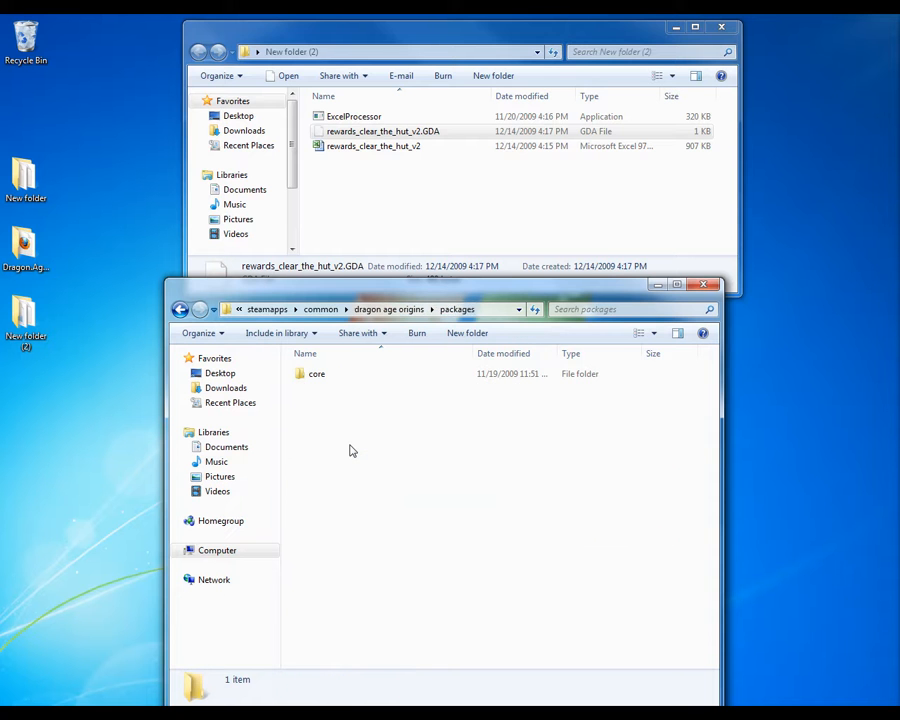
pyautogui.doubleClick(318, 376)
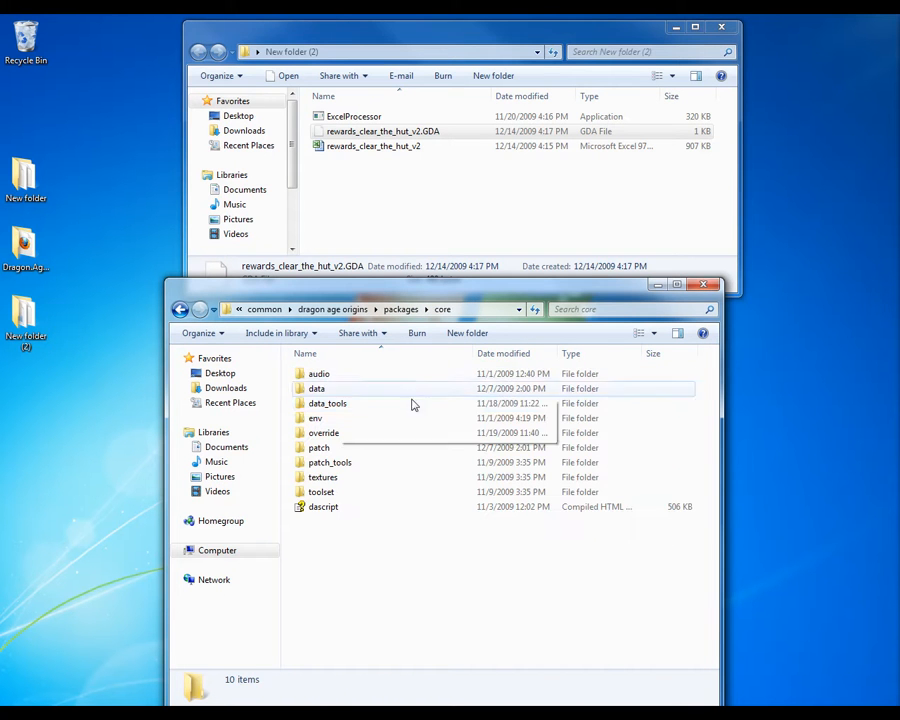
pyautogui.doubleClick(331, 437)
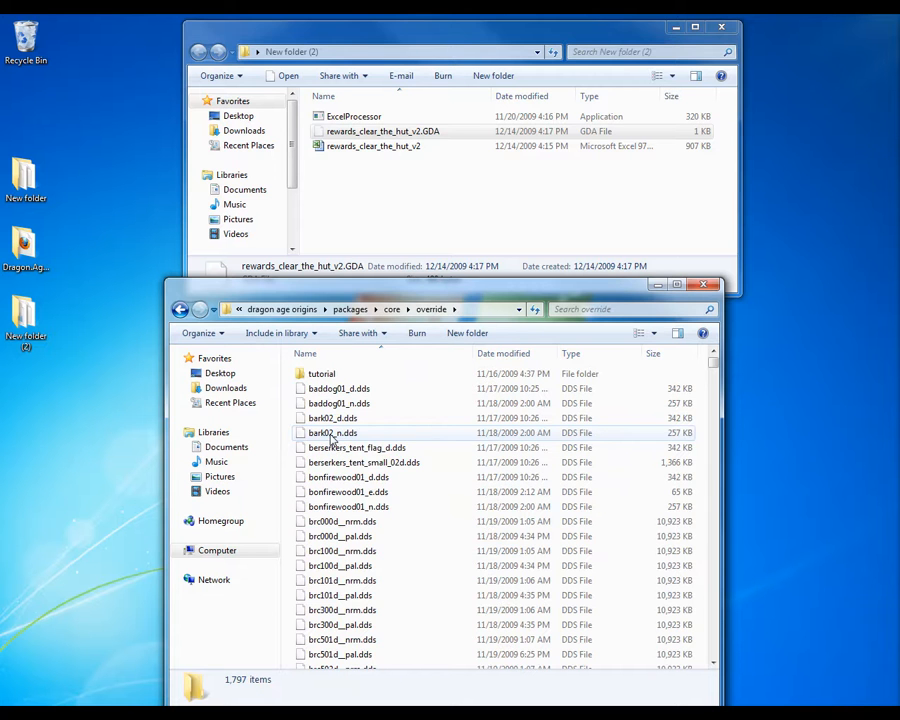
# Create a new folder named tutorial_v2 inside the override folder.
pyautogui.rightClick(284, 400)
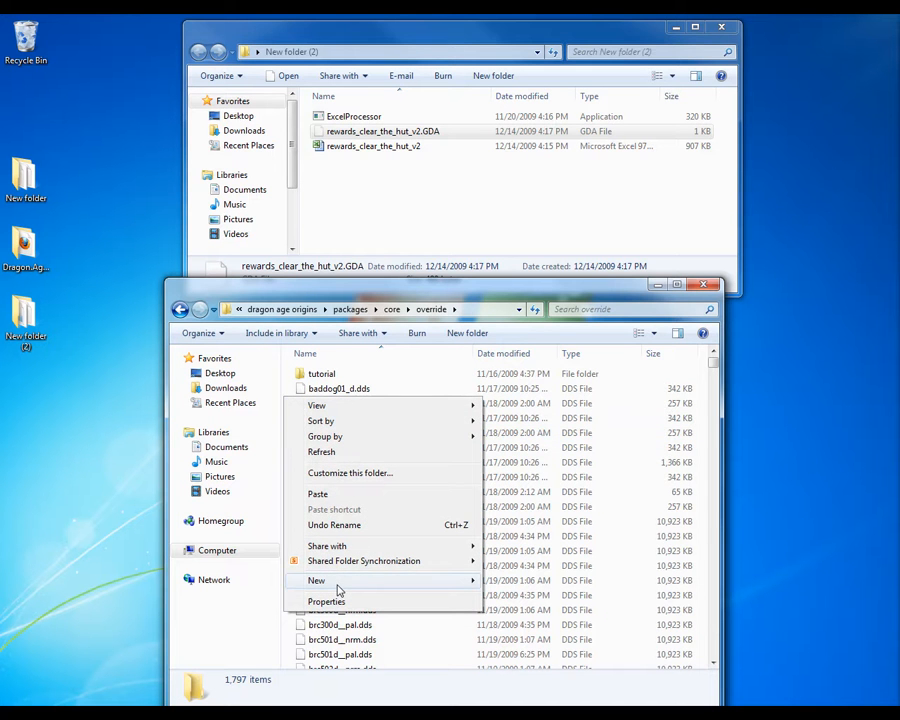
pyautogui.moveTo(336, 582)
pyautogui.click(510, 374)
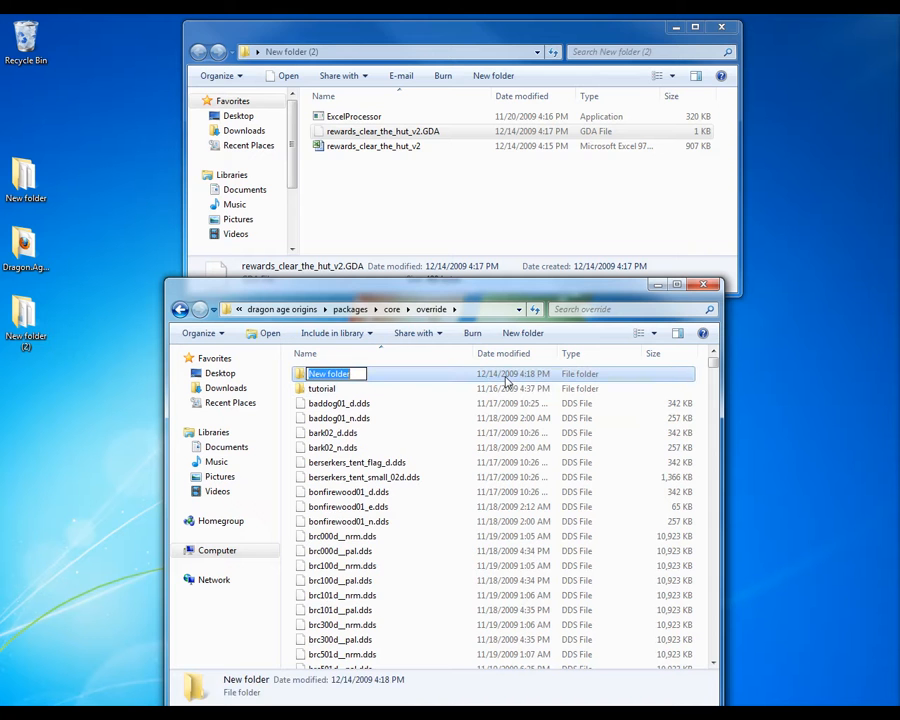
pyautogui.write('tutori')
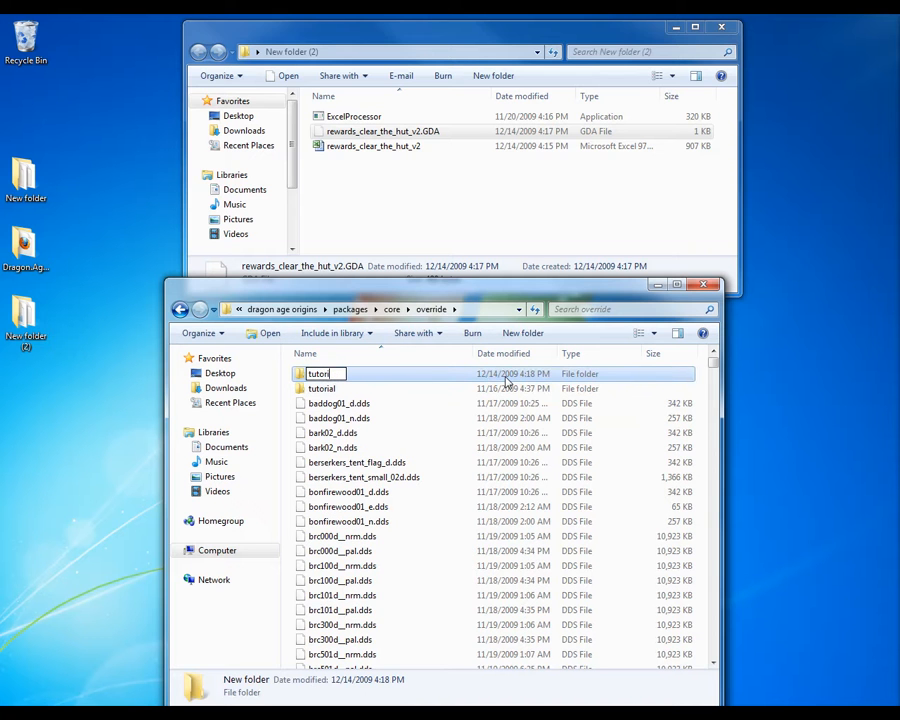
pyautogui.write('al_v2')
pyautogui.press('Return')
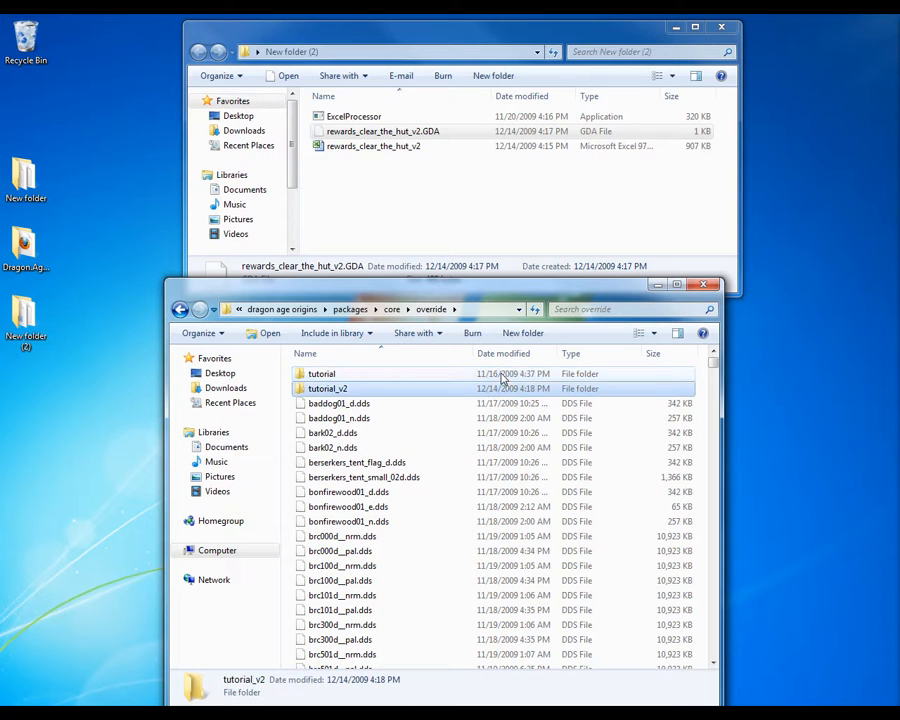
# Paste the cut rewards_clear_the_hut_v2.GDA file into the tutorial_v2 folder.
pyautogui.doubleClick(350, 390)
pyautogui.rightClick(324, 431)
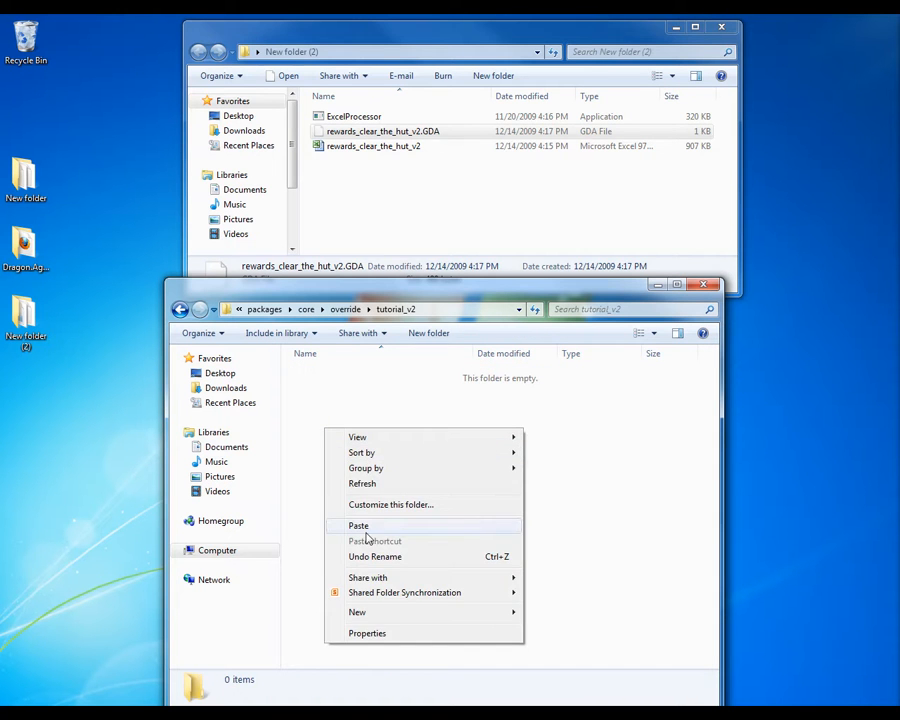
pyautogui.click(362, 525)
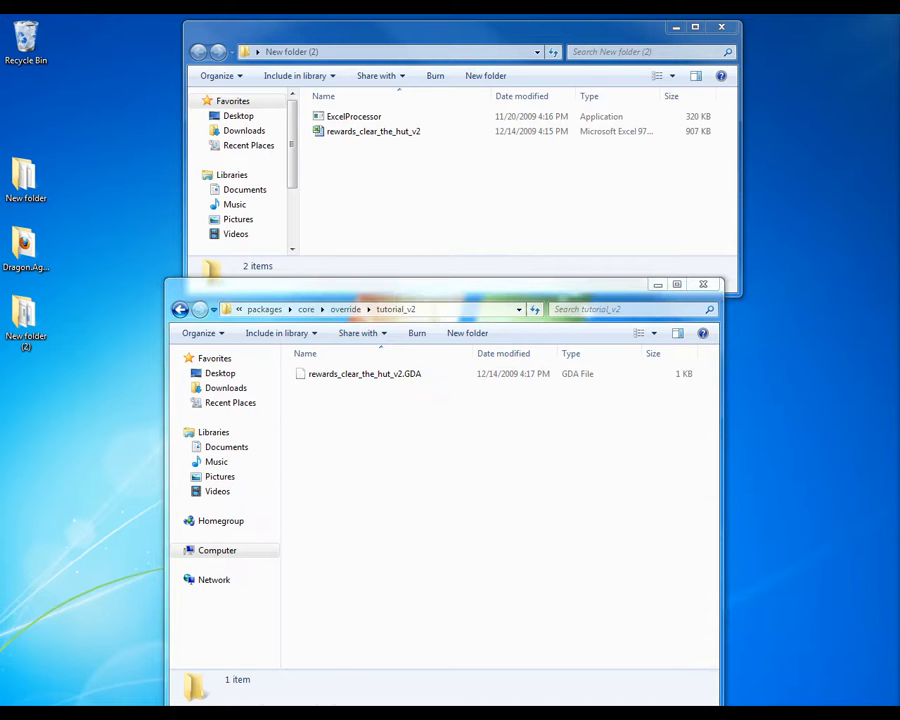
# Close and relaunch the Dragon Age Toolset, and open the clear_the_hut_2 plot.
pyautogui.click(345, 714)
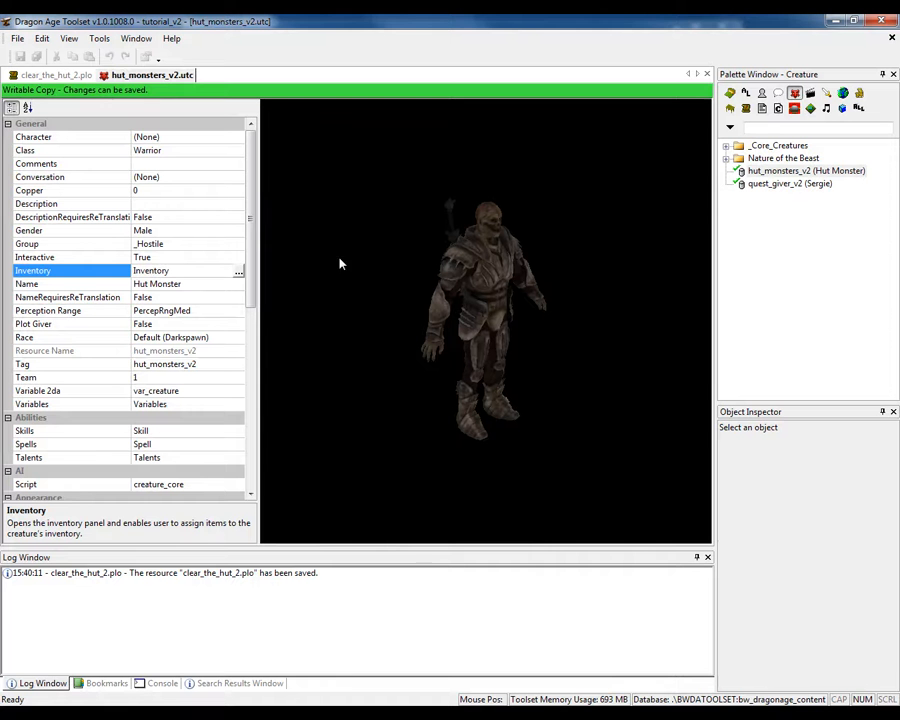
pyautogui.click(881, 20)
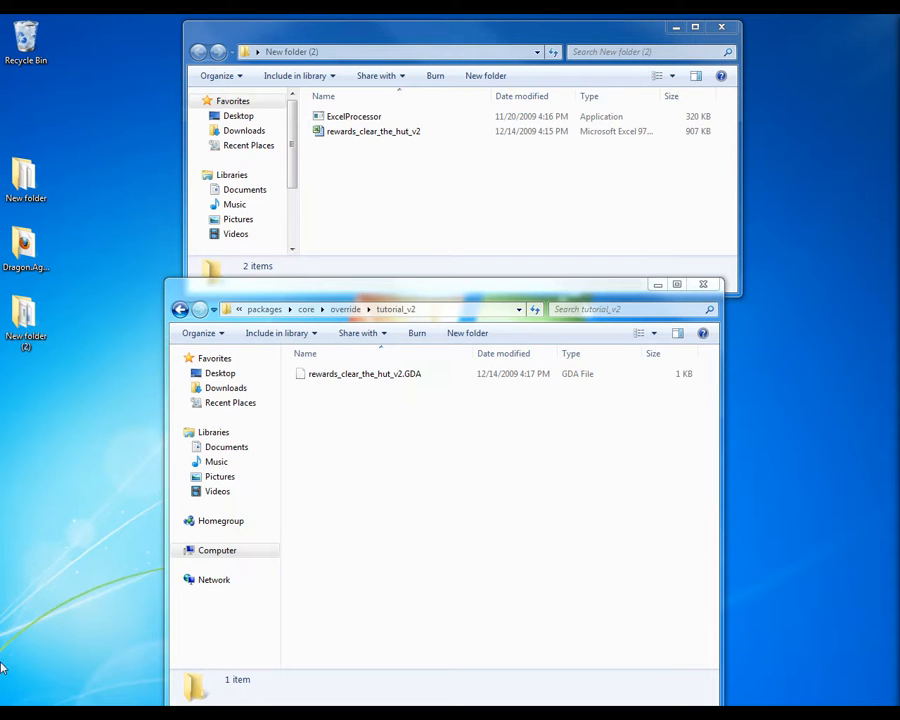
pyautogui.click(22, 705)
pyautogui.click(110, 375)
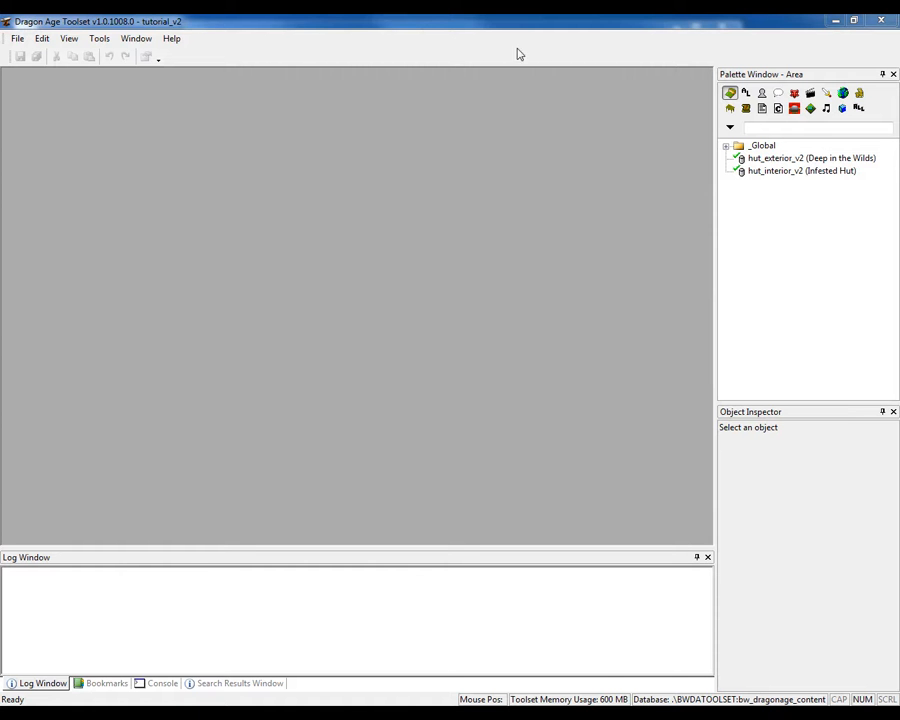
pyautogui.click(746, 108)
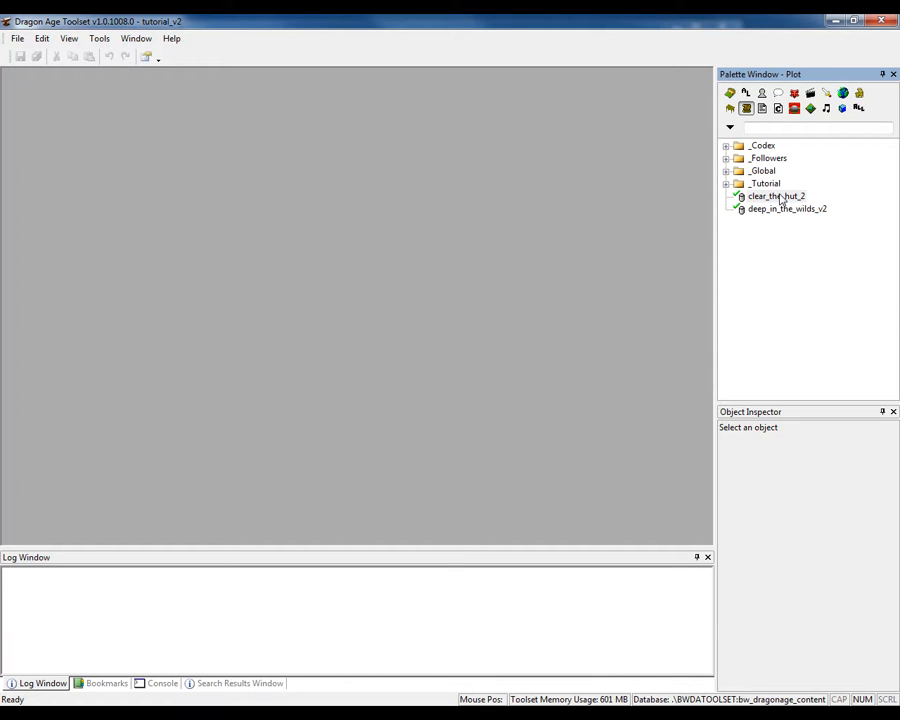
pyautogui.doubleClick(779, 197)
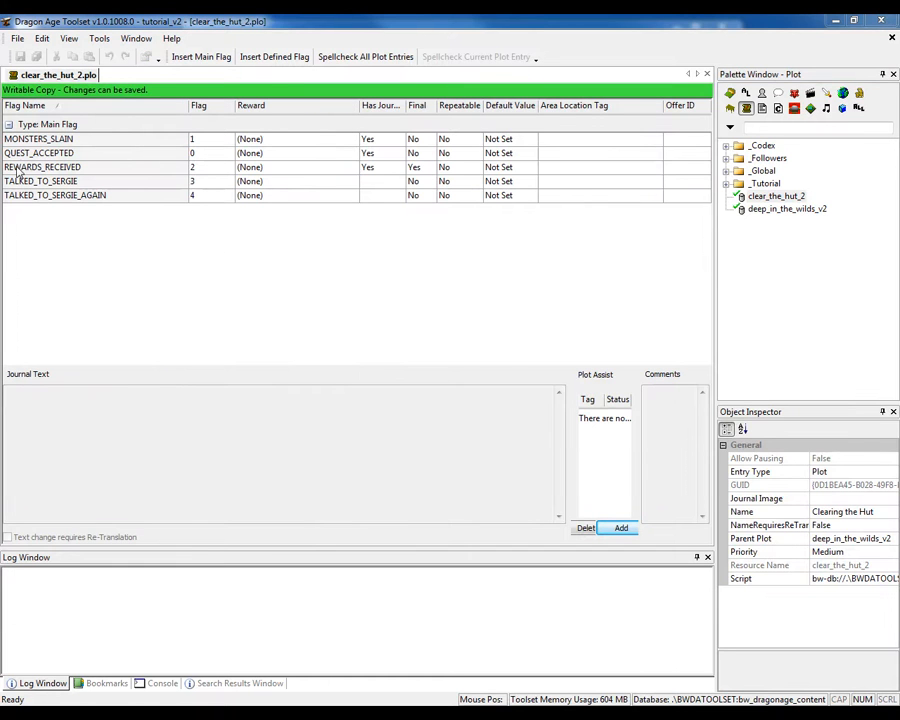
# Assign the CLEAR_THE_HUT_V2 reward to the REWARDS_RECEIVED flag, sorting the reward list by label to find it.
pyautogui.click(280, 172)
pyautogui.click(366, 168)
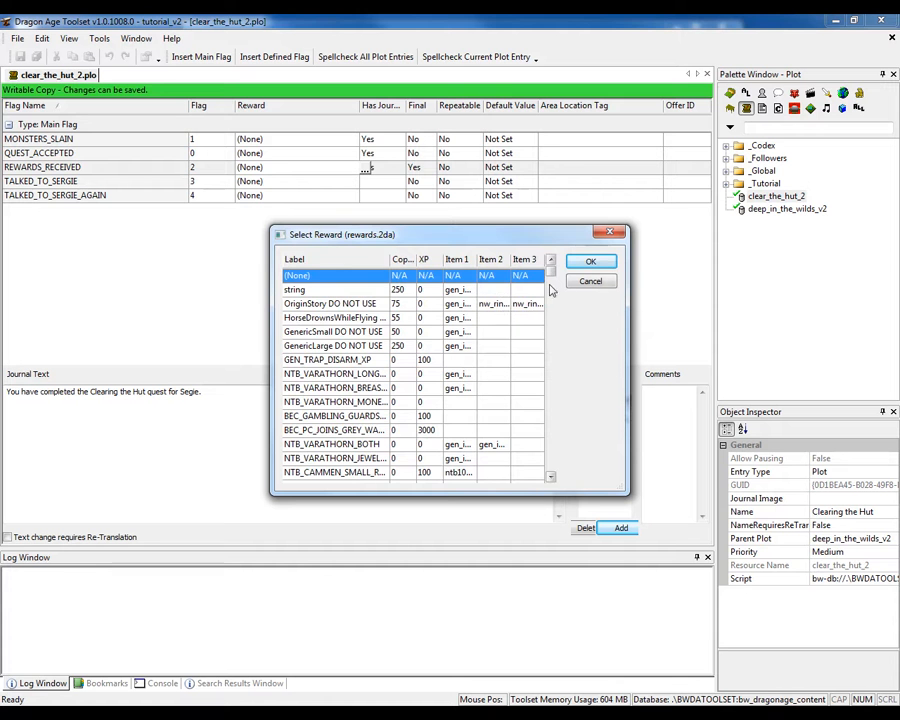
pyautogui.moveTo(551, 273); pyautogui.dragTo(570, 476)
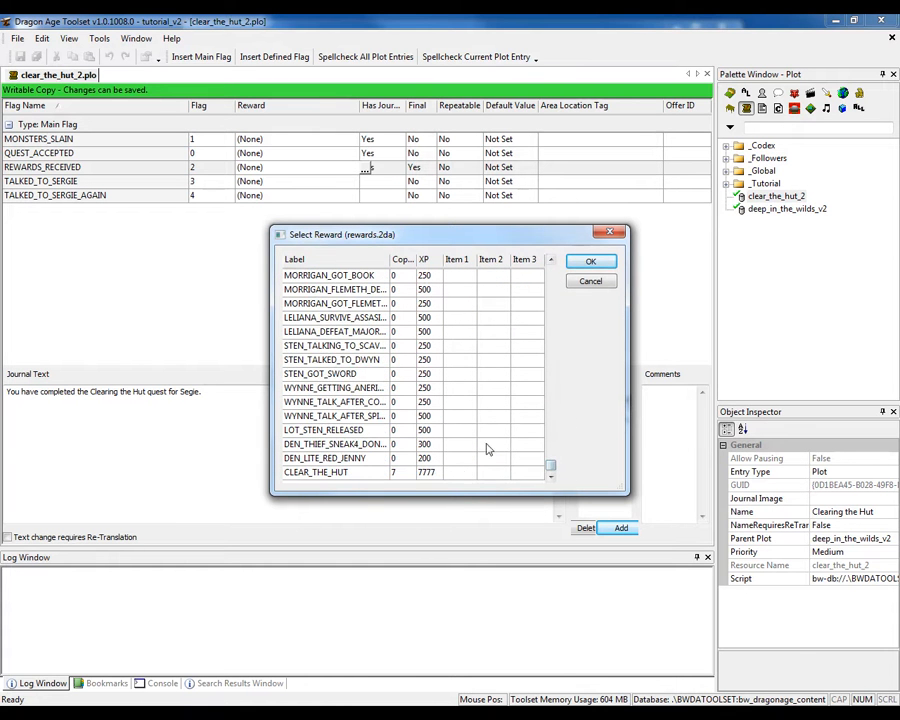
pyautogui.scroll(8, 366, 470)
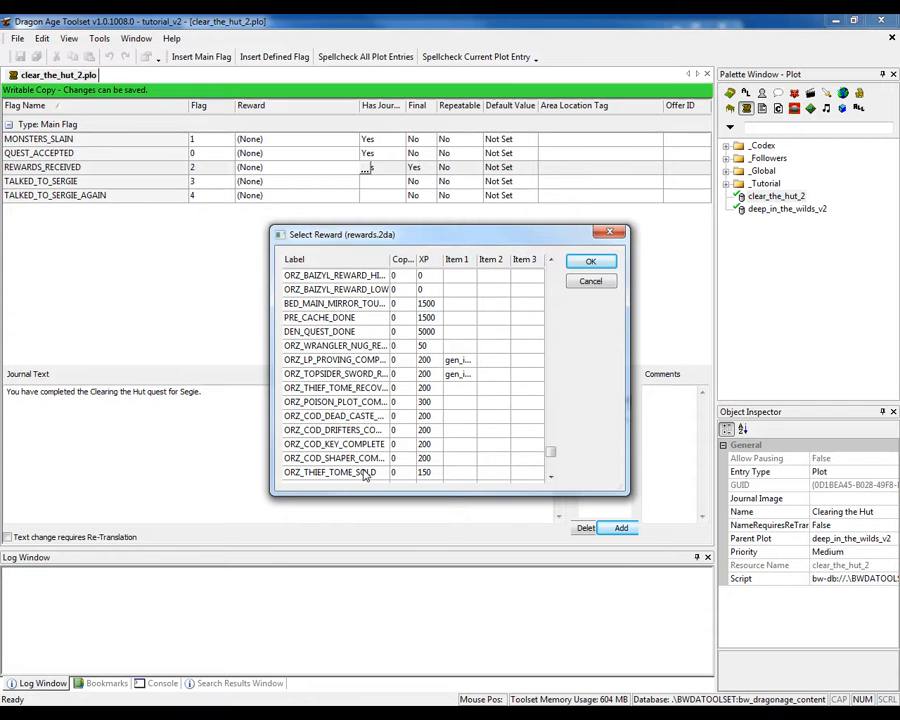
pyautogui.click(314, 260)
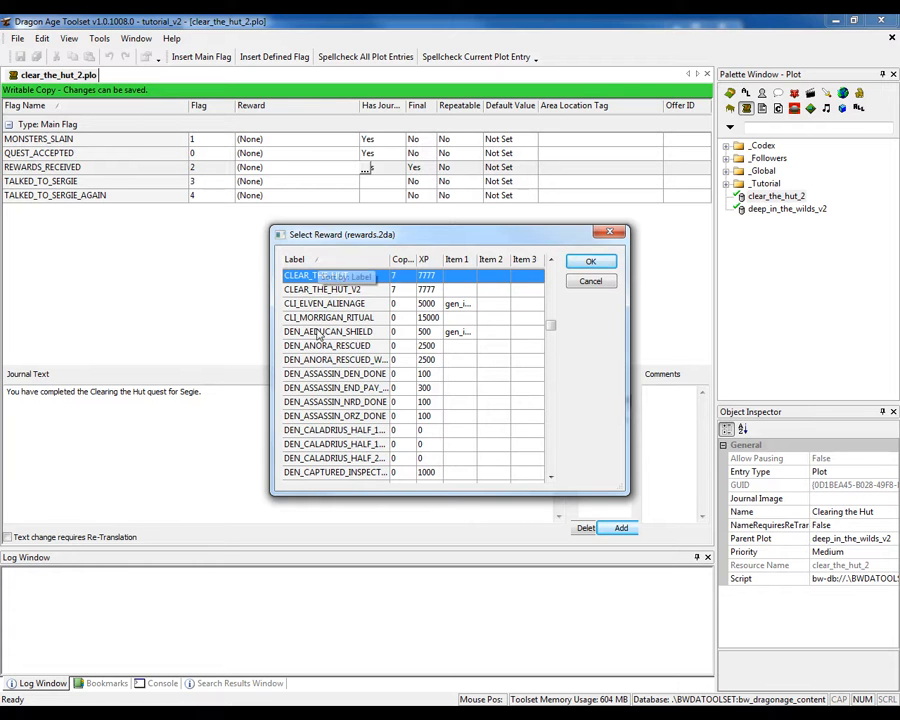
pyautogui.scroll(3, 347, 318)
pyautogui.scroll(1, 347, 318)
pyautogui.scroll(-3, 349, 315)
pyautogui.scroll(2, 340, 330)
pyautogui.scroll(-2, 330, 352)
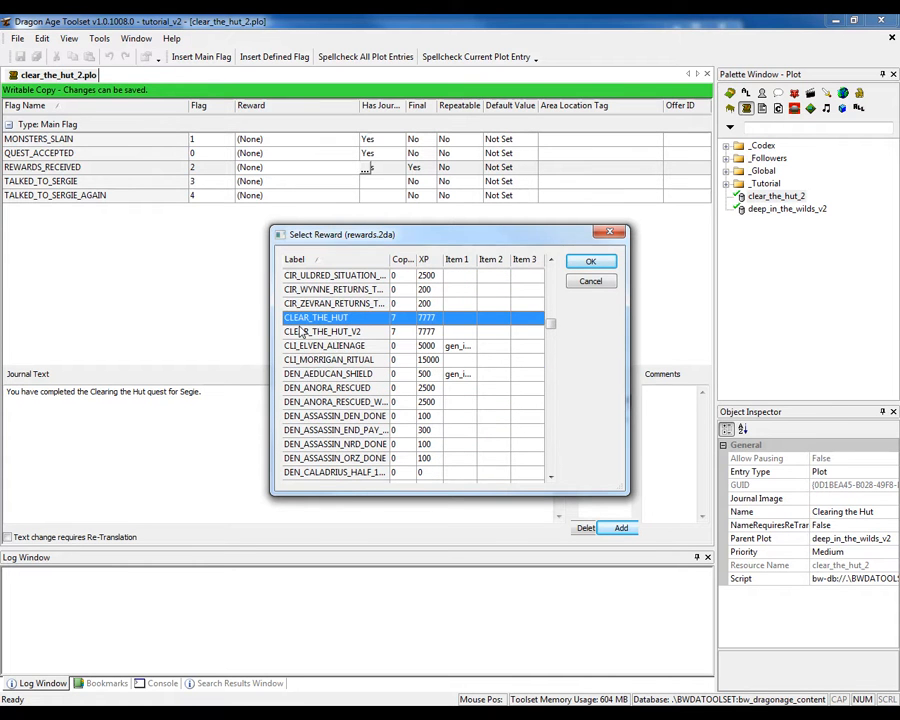
pyautogui.click(298, 333)
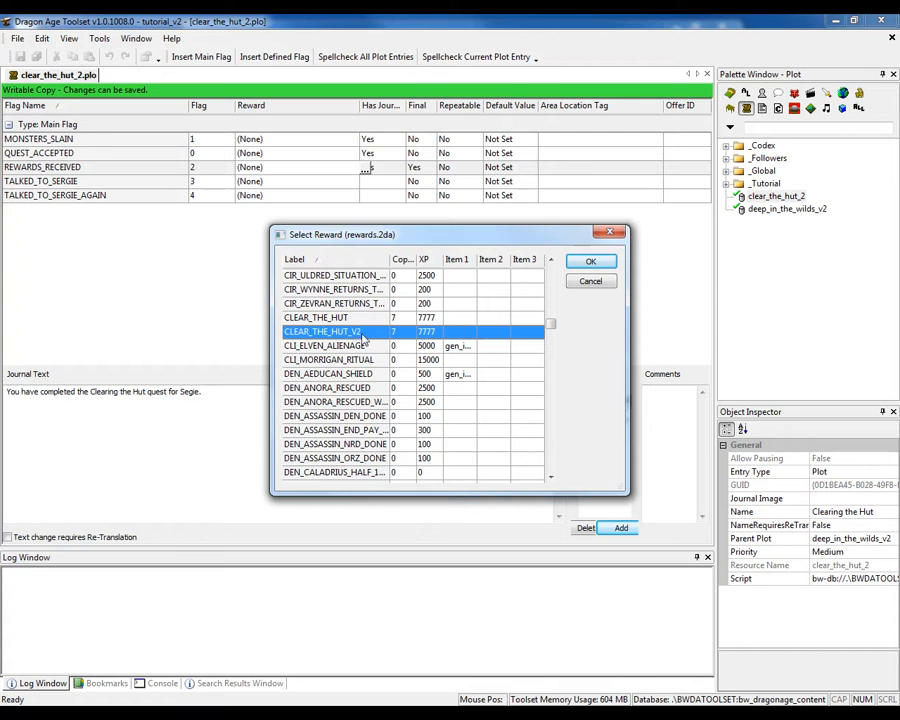
pyautogui.click(584, 266)
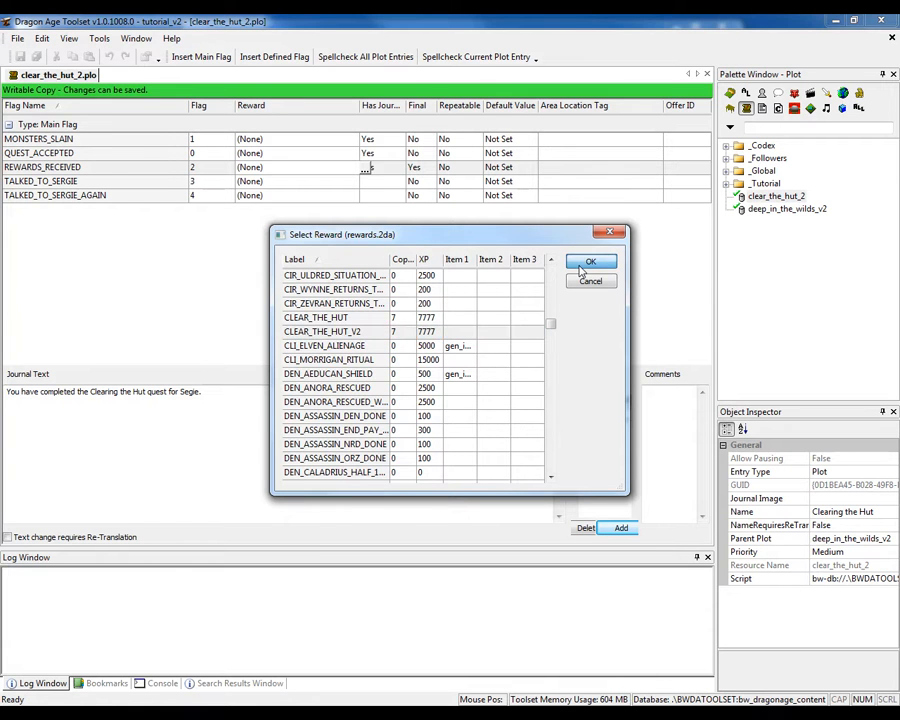